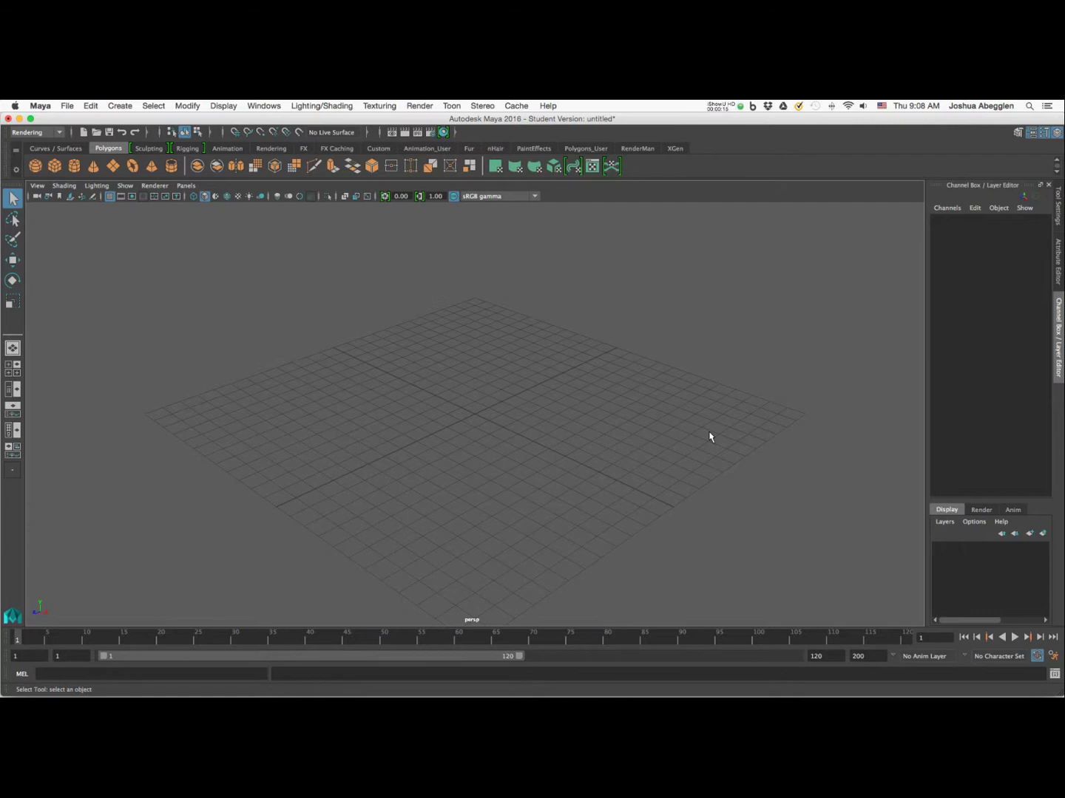
Step: Create a polygon sphere with a radius of about 4.2 resting on the grid, and set its Translate X and Z to 0
left_click(35, 165)
left_click_drag(479, 420, 533, 469)
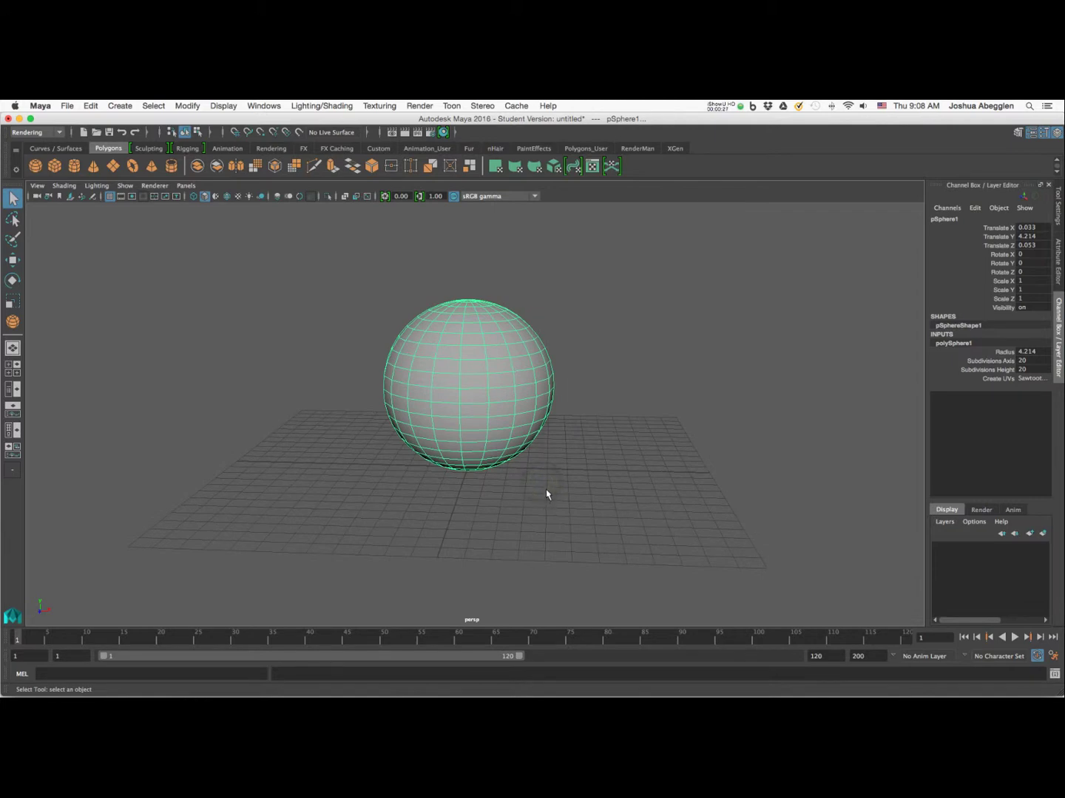
double_click(1034, 228)
type("0")
key("Tab")
key("Tab")
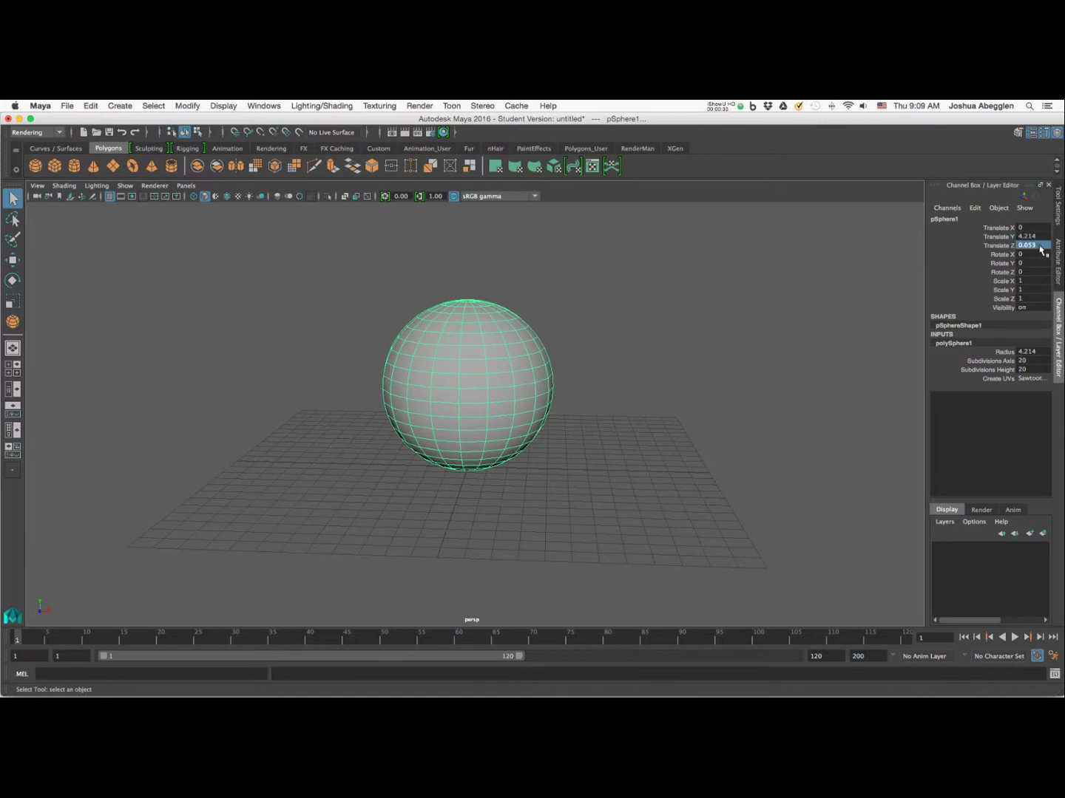
type("0")
key("Tab")
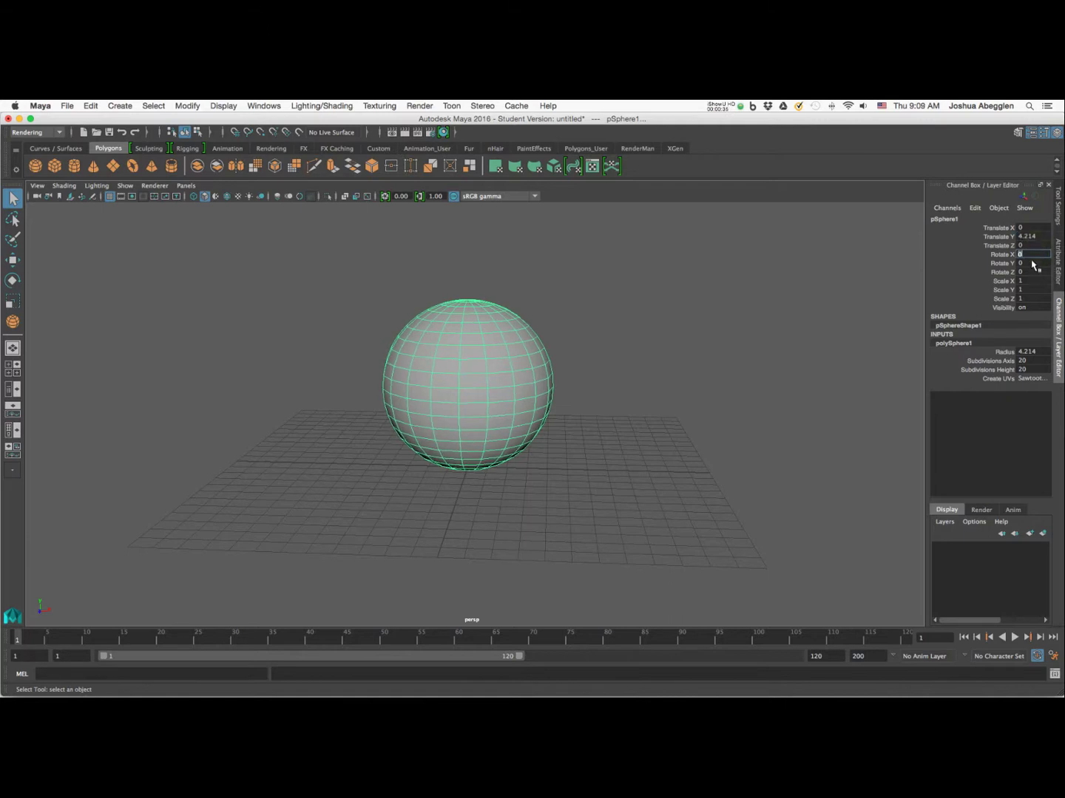
mouse_move(729, 436)
left_mouse_down("alt")
mouse_move(737, 442)
mouse_move(726, 439)
left_mouse_up("alt")
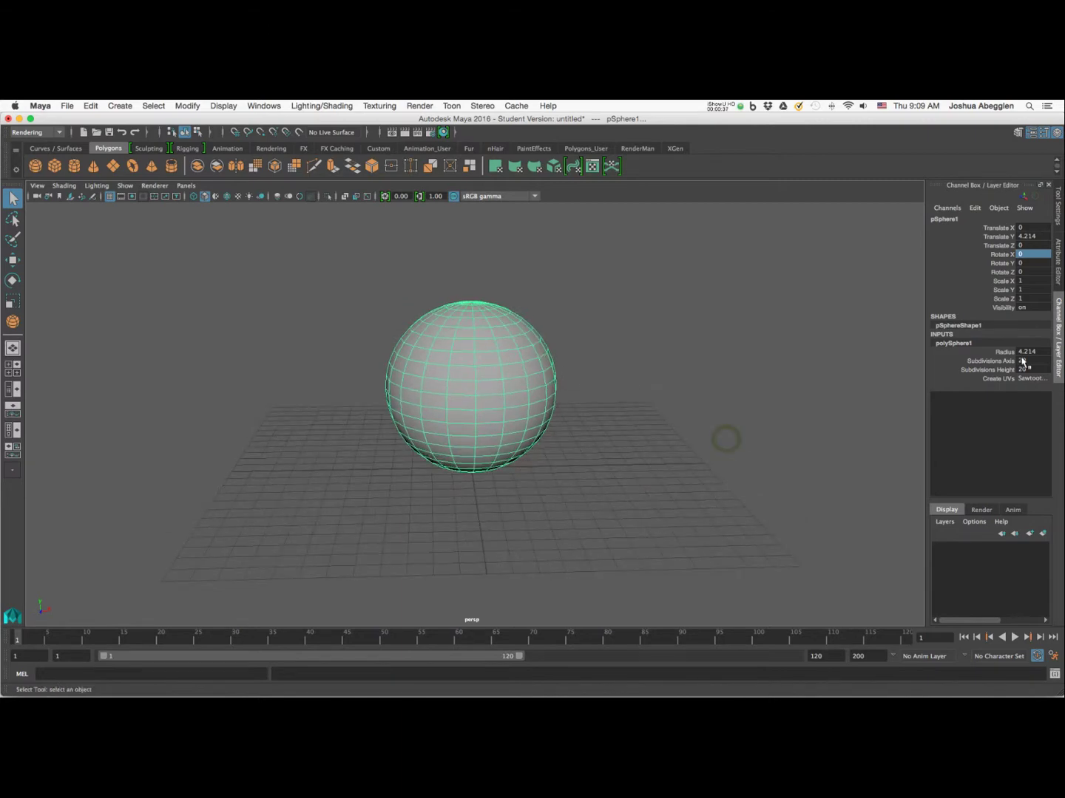
Step: Set the sphere's Subdivisions Axis and Subdivisions Height to 16
left_click_drag(804, 456, 644, 445, "alt")
left_click_drag(517, 407, 539, 333, "alt")
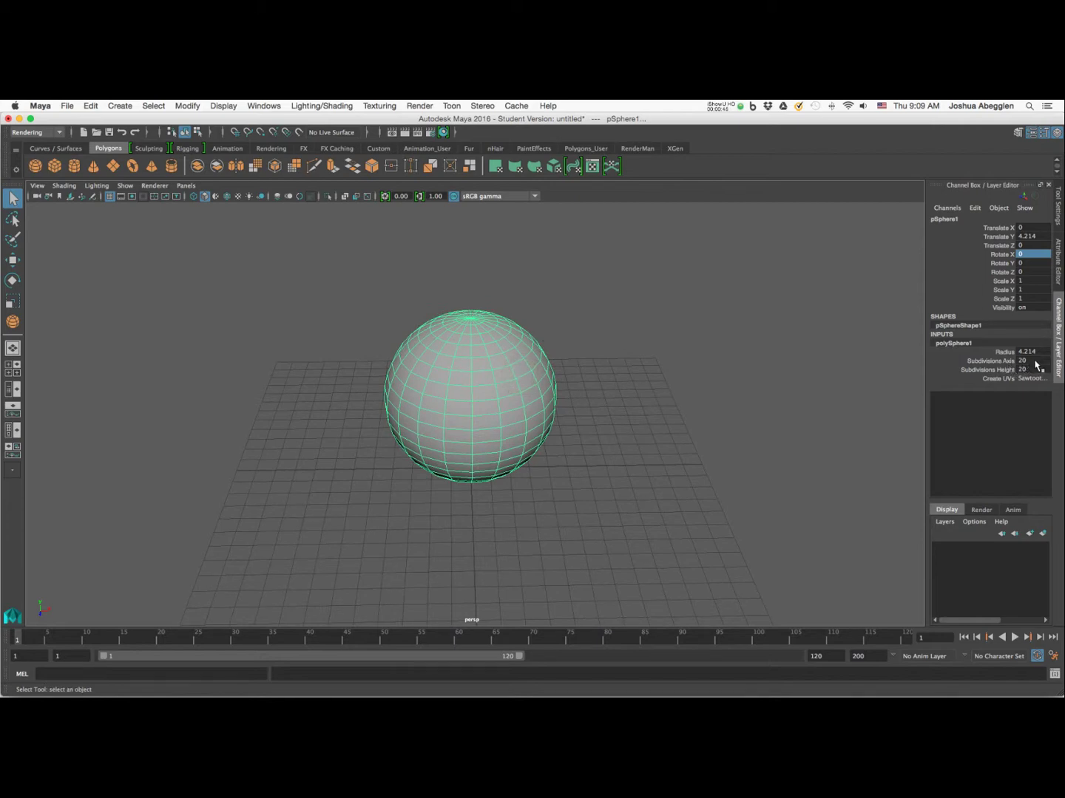
left_click(1039, 362)
left_click_drag(1036, 371, 1037, 373)
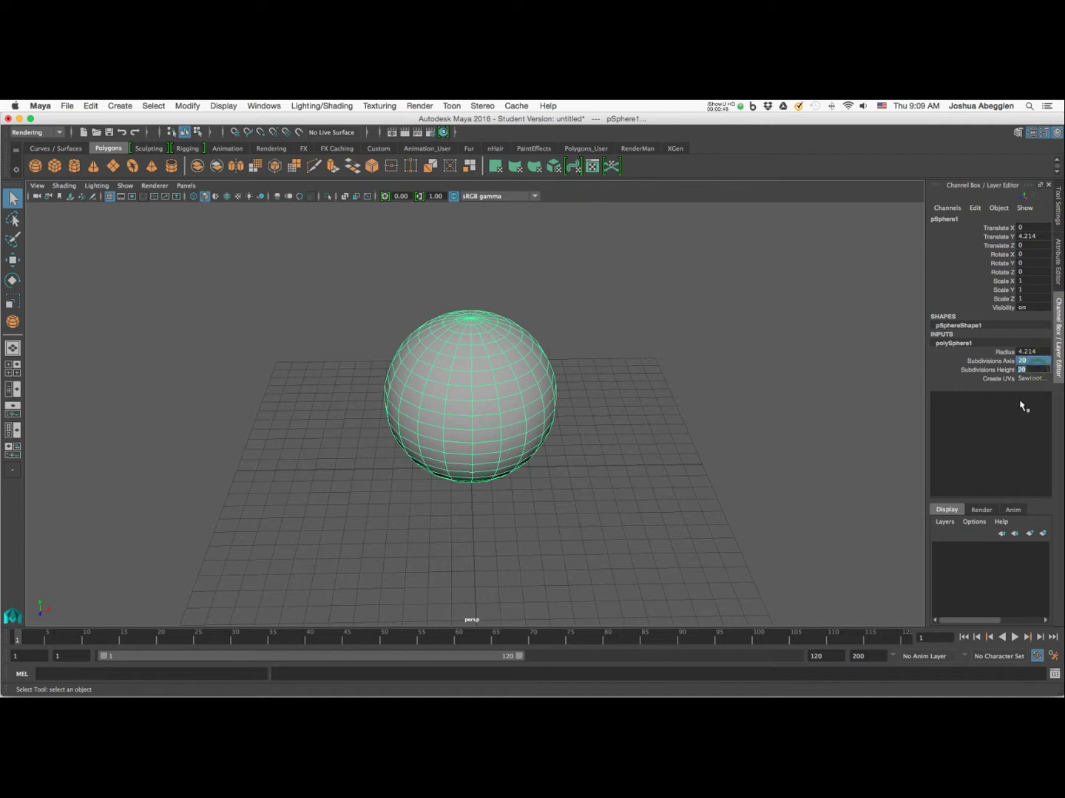
type("16")
key("Tab")
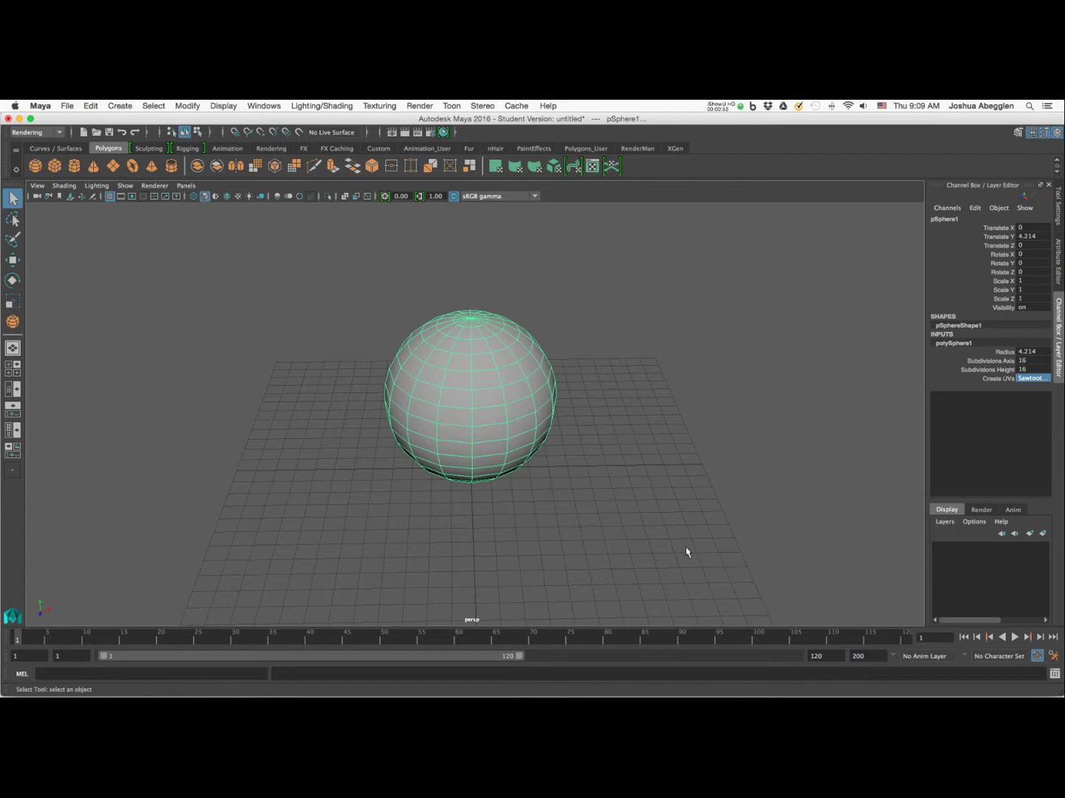
Step: Try a Subdivisions Height of 12 and of 8 on the sphere
mouse_move(686, 547)
left_mouse_down("alt")
mouse_move(677, 536)
mouse_move(680, 546)
left_mouse_up("alt")
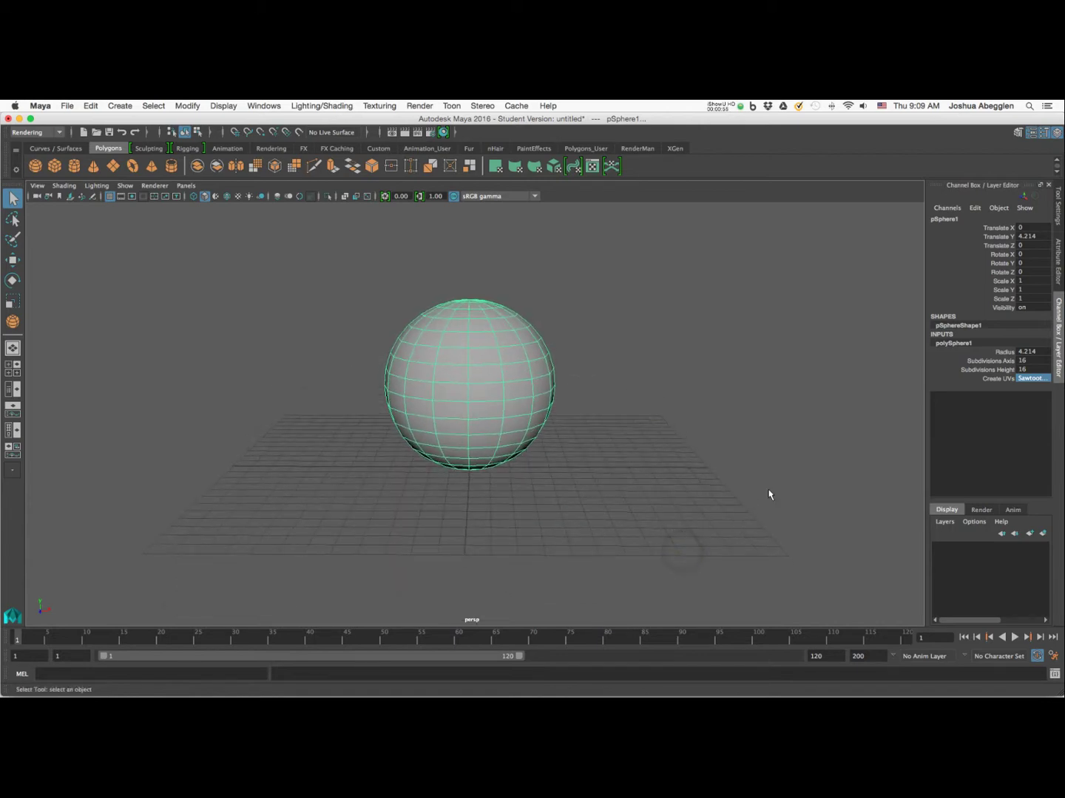
double_click(1032, 369)
type("12")
key("Tab")
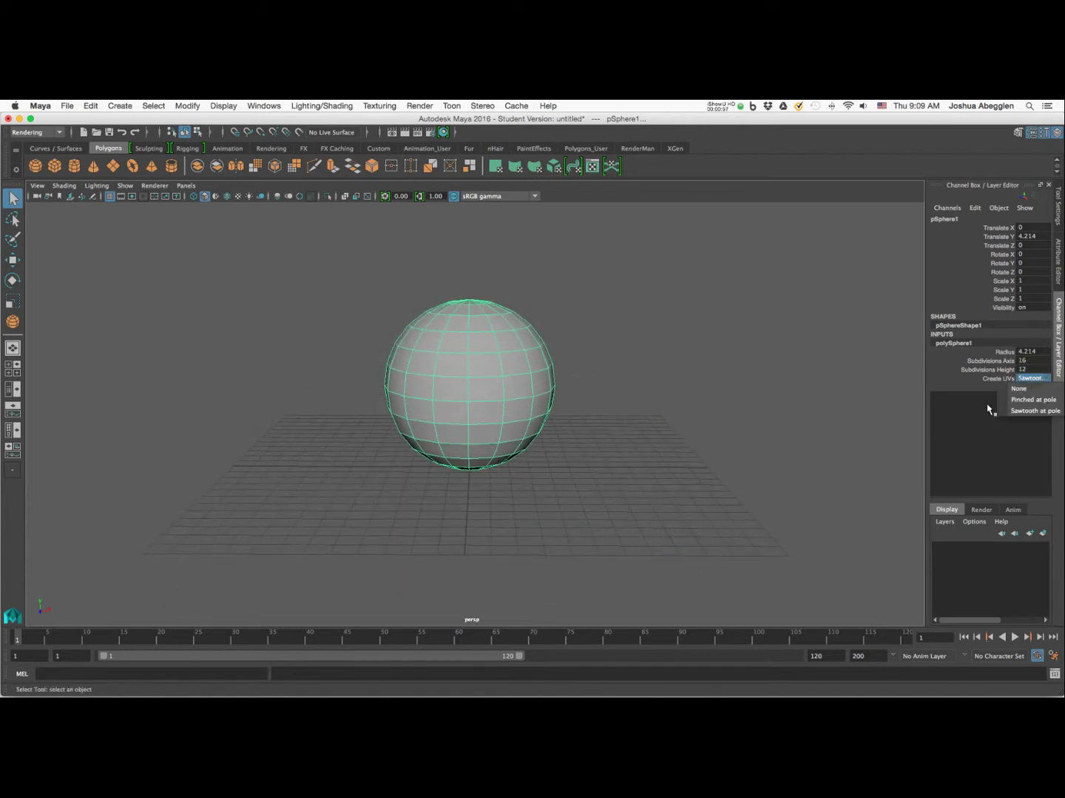
left_click(1032, 379)
double_click(1028, 368)
type("8")
key("Tab")
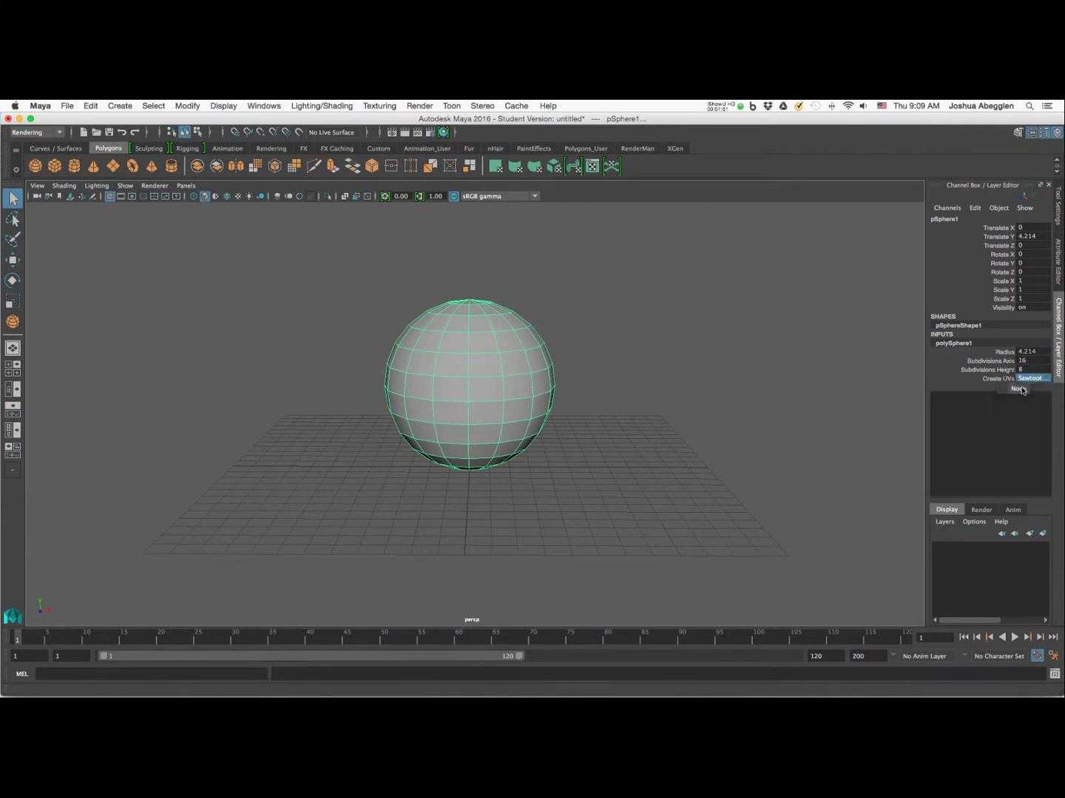
left_click(717, 535)
mouse_move(719, 534)
left_mouse_down("alt")
mouse_move(703, 534)
mouse_move(721, 555)
mouse_move(712, 551)
left_mouse_up("alt")
Step: Set the sphere's Subdivisions Height to 10
left_click(1031, 369)
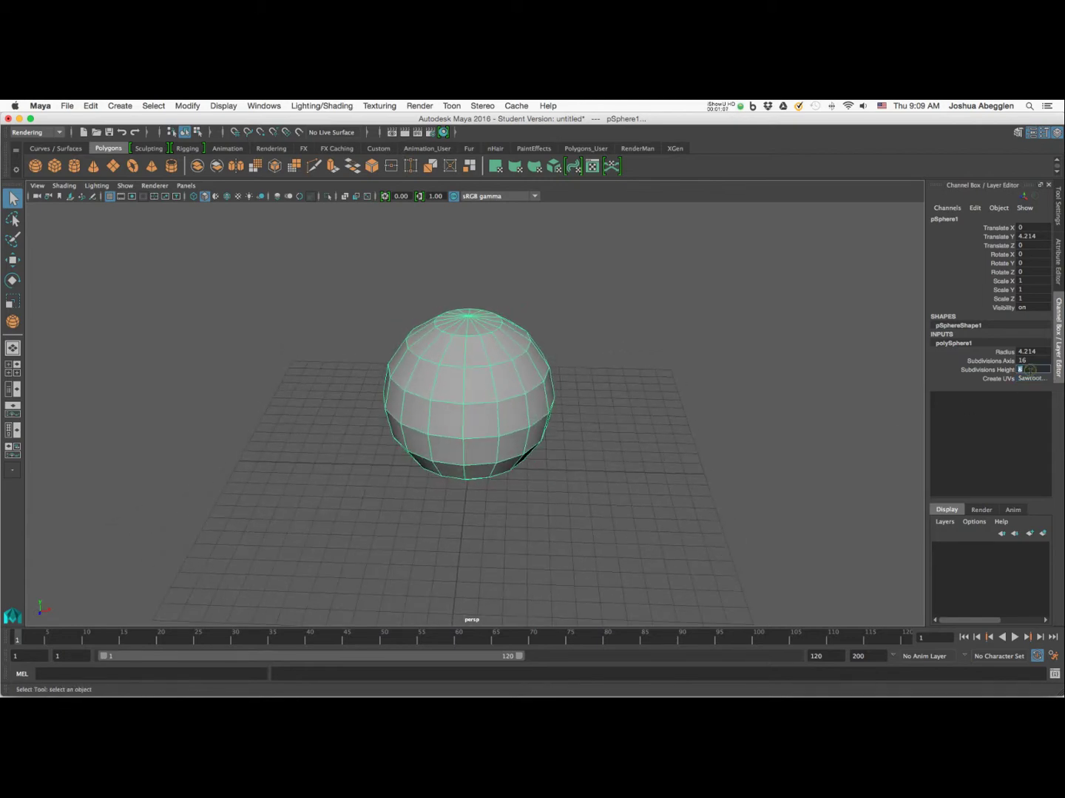
type("10")
key("Tab")
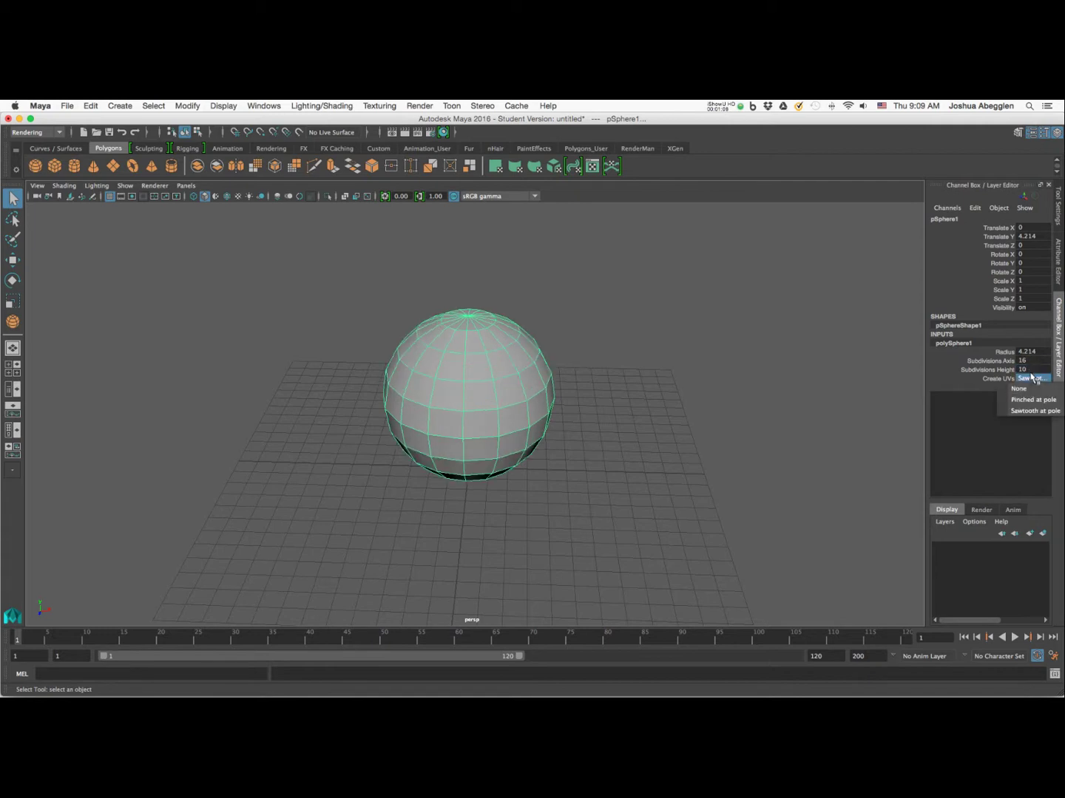
left_click(654, 536)
Step: Switch the sphere to face mode and select a two-by-two block of faces on its front
left_click_drag(654, 536, 665, 519, "alt")
scroll(664, 518, "up", 6)
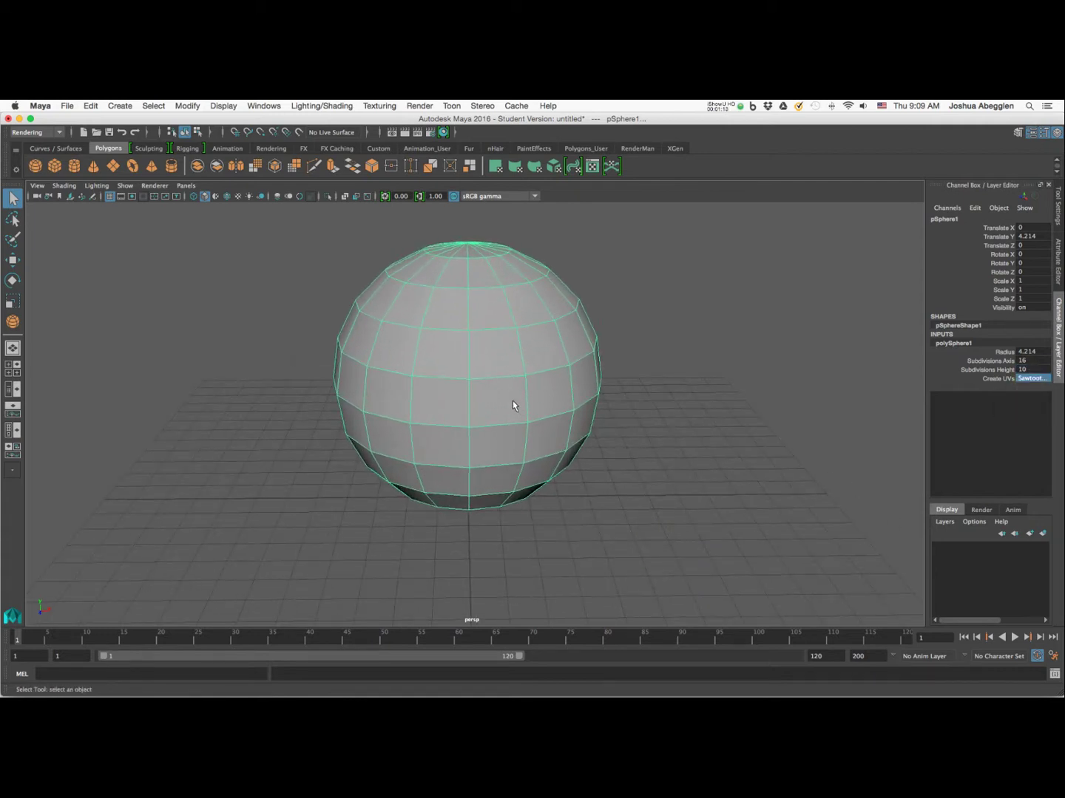
right_click_drag(512, 401, 514, 411)
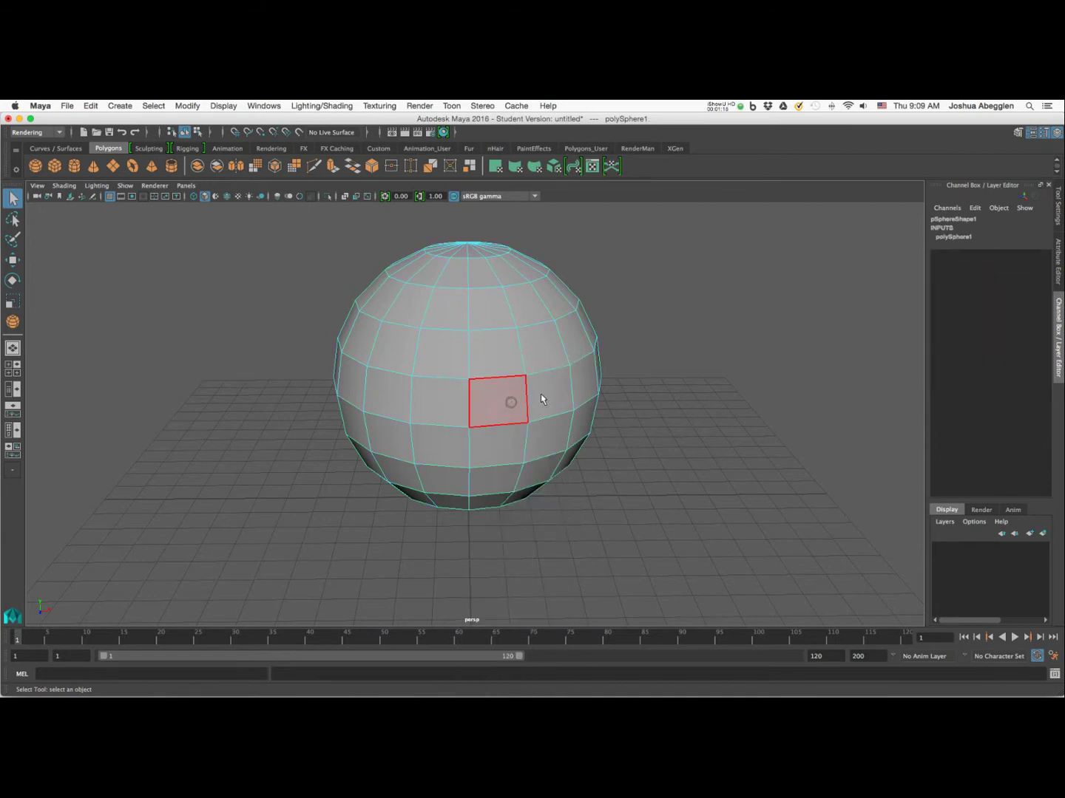
left_click(510, 402)
left_click(542, 397, "shift")
left_click(540, 359, "shift")
left_click(509, 363, "shift")
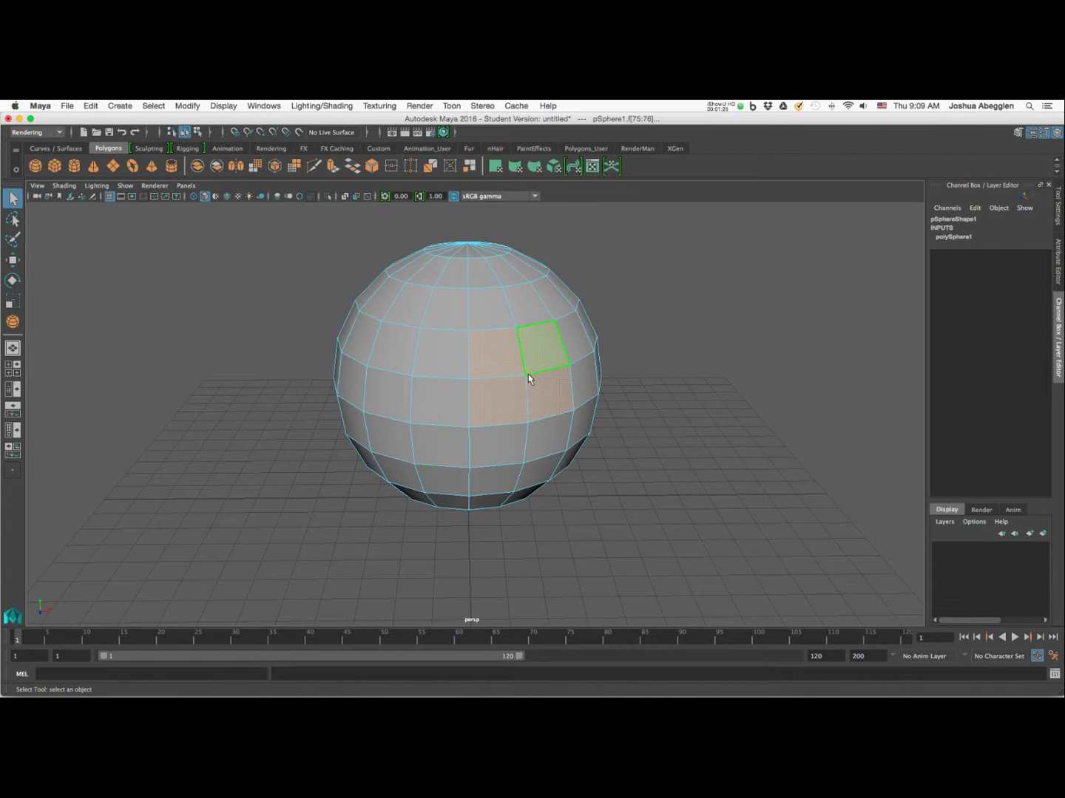
Step: Create a second sphere of about 1.4 radius beside the large one, with Subdivisions Axis and Height both set to 8
left_click(35, 167)
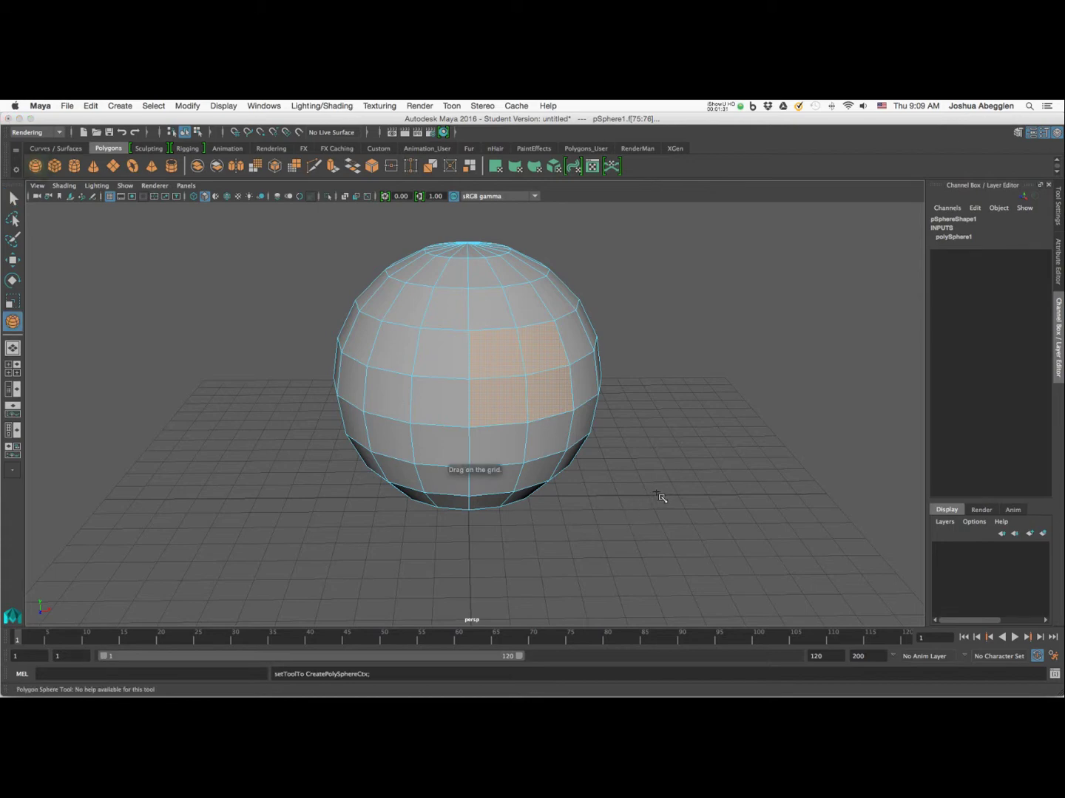
left_click_drag(680, 497, 740, 475)
left_click_drag(1029, 361, 1030, 369)
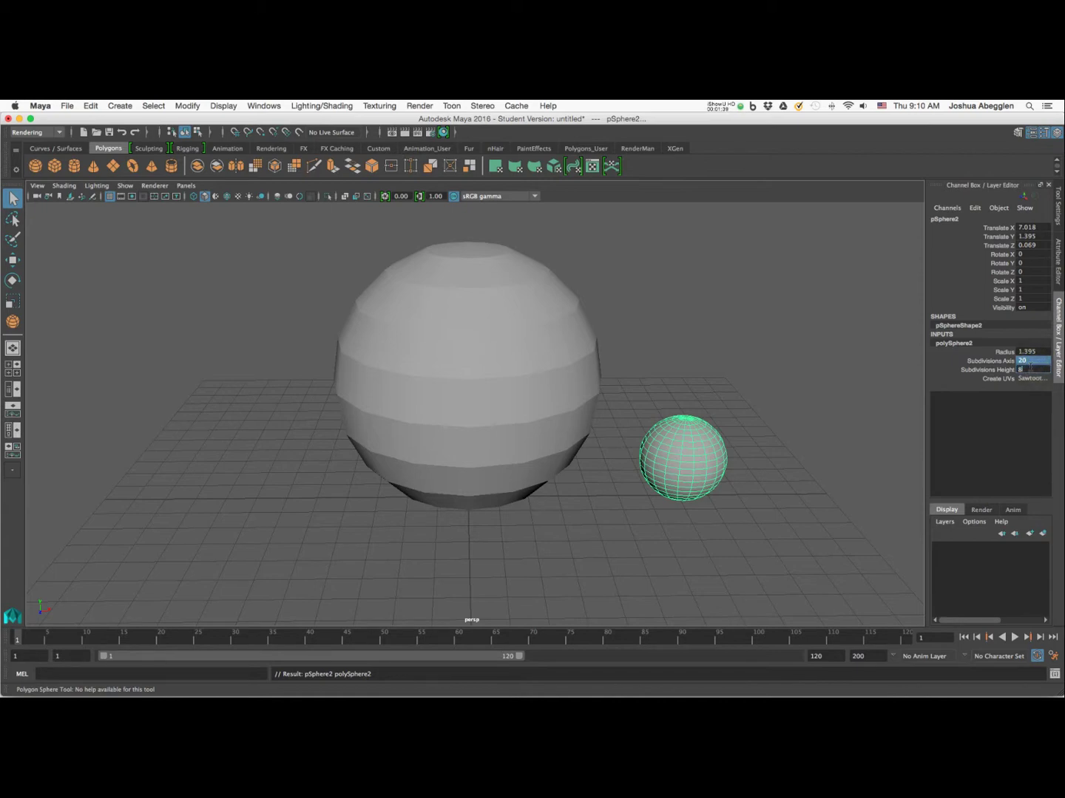
key("Tab")
left_click(794, 536)
left_click_drag(794, 536, 833, 489, "alt")
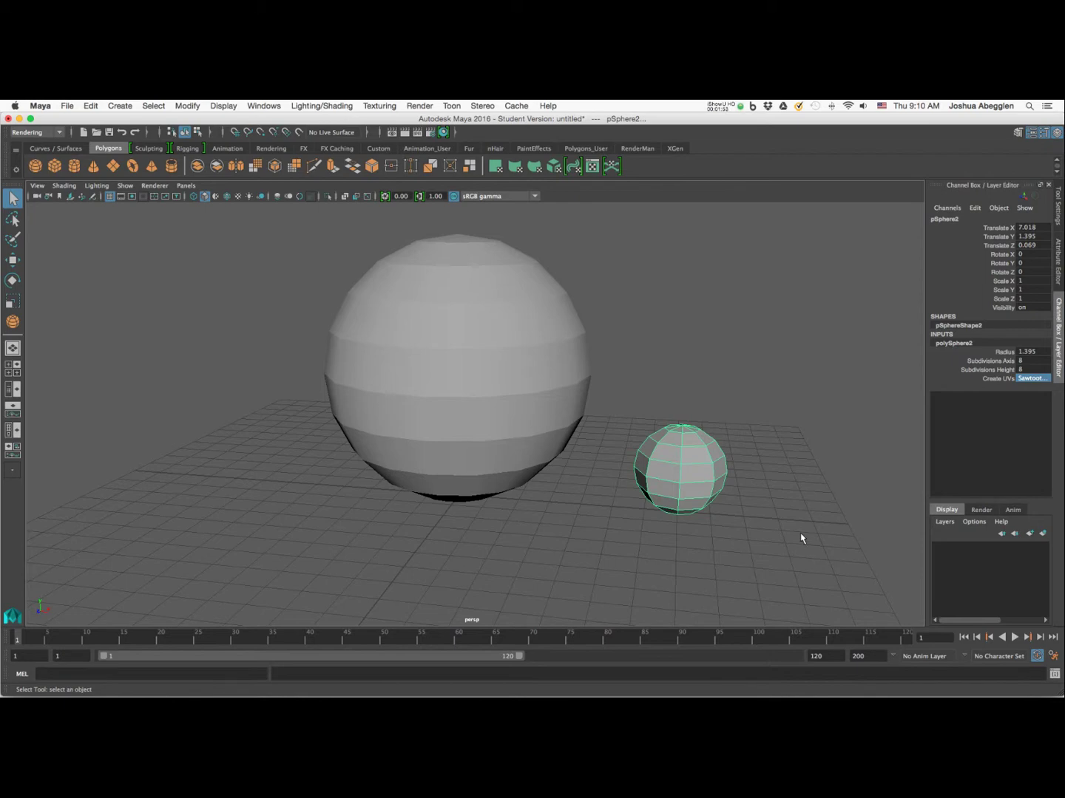
left_click_drag(738, 548, 768, 522, "alt")
left_click(64, 186)
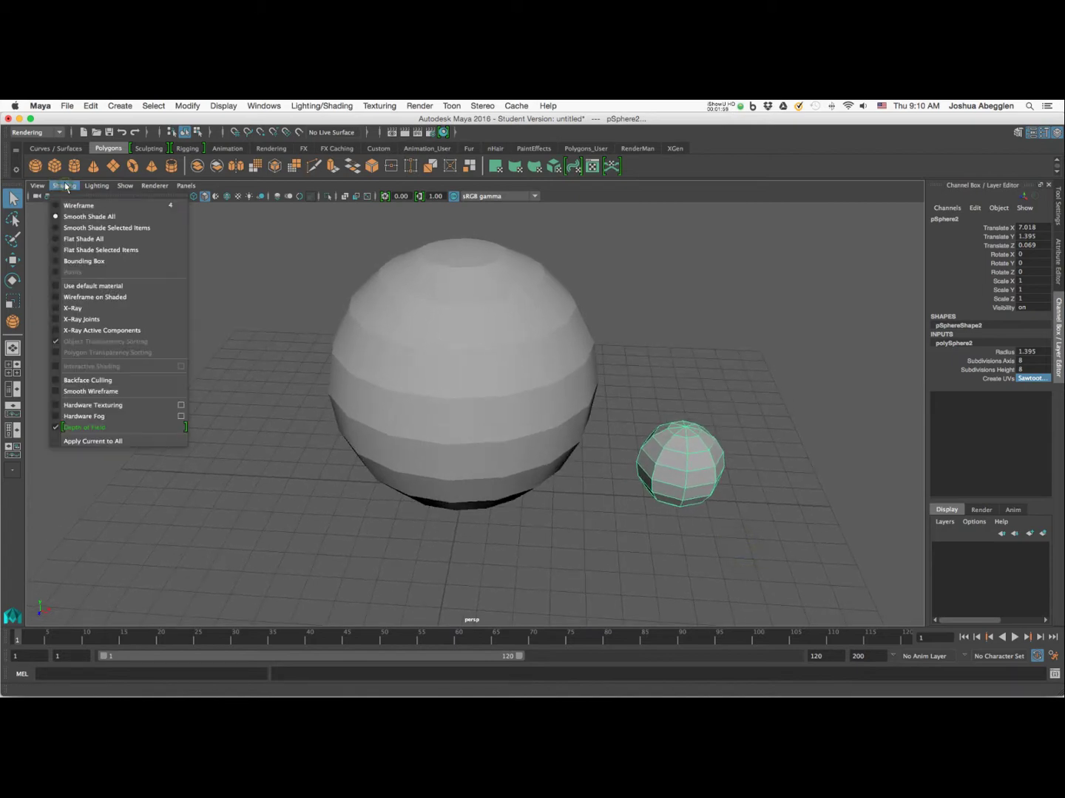
left_click(85, 309)
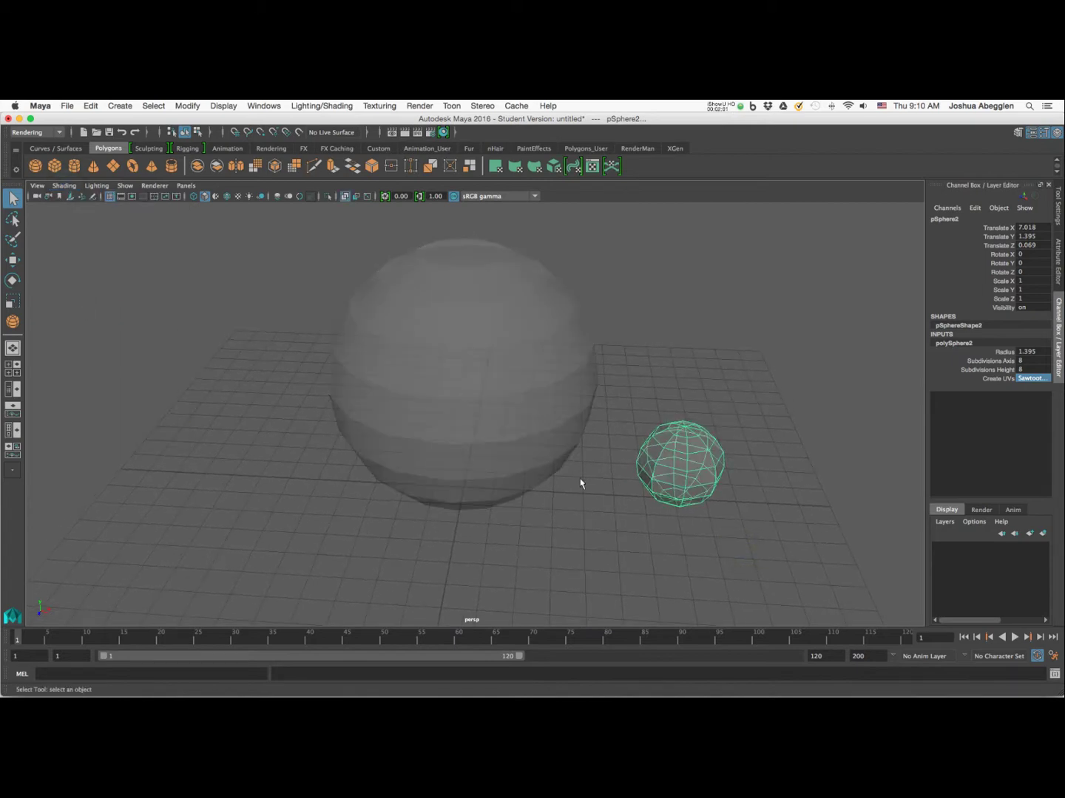
left_click(64, 185)
left_click(86, 309)
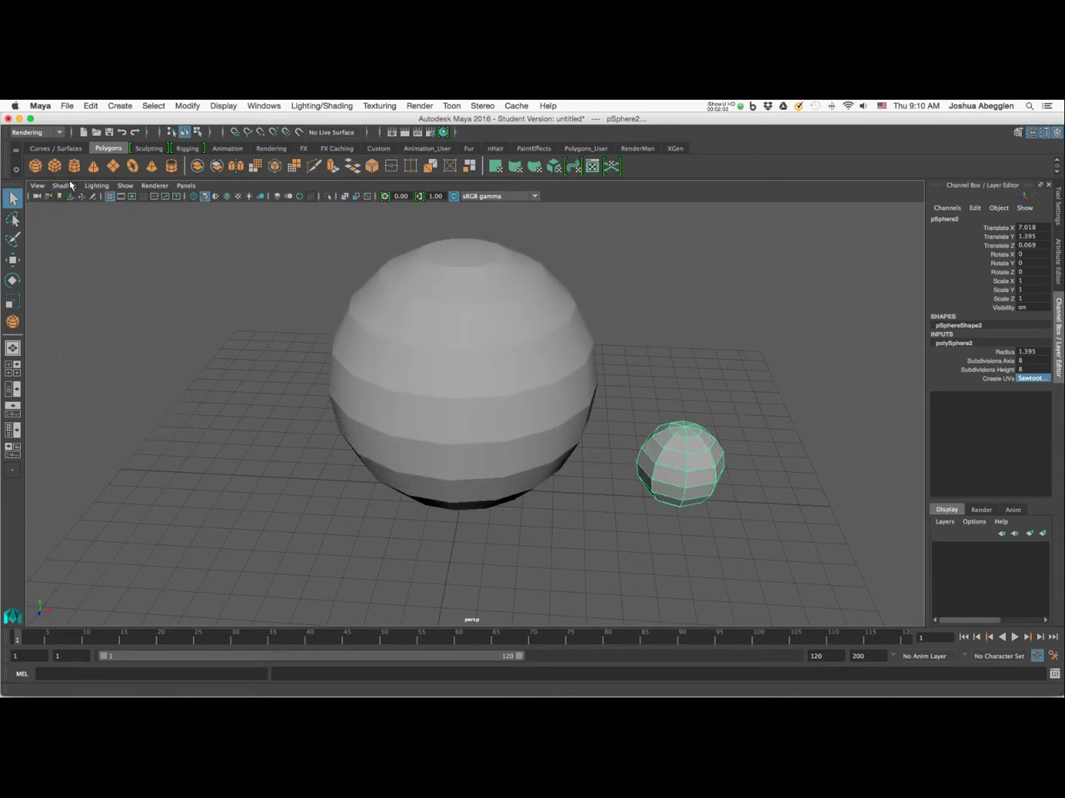
Step: Turn on Wireframe on Shaded in the perspective view and deselect the small sphere
left_click(71, 186)
left_click(86, 298)
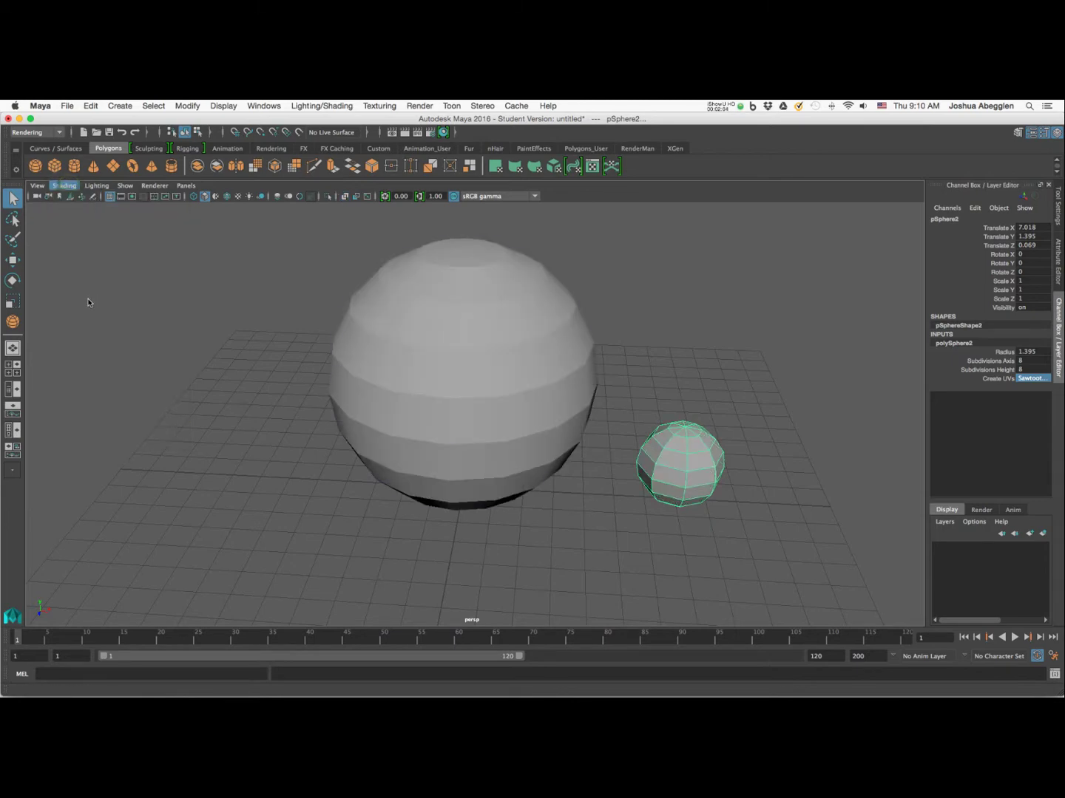
left_click(748, 519)
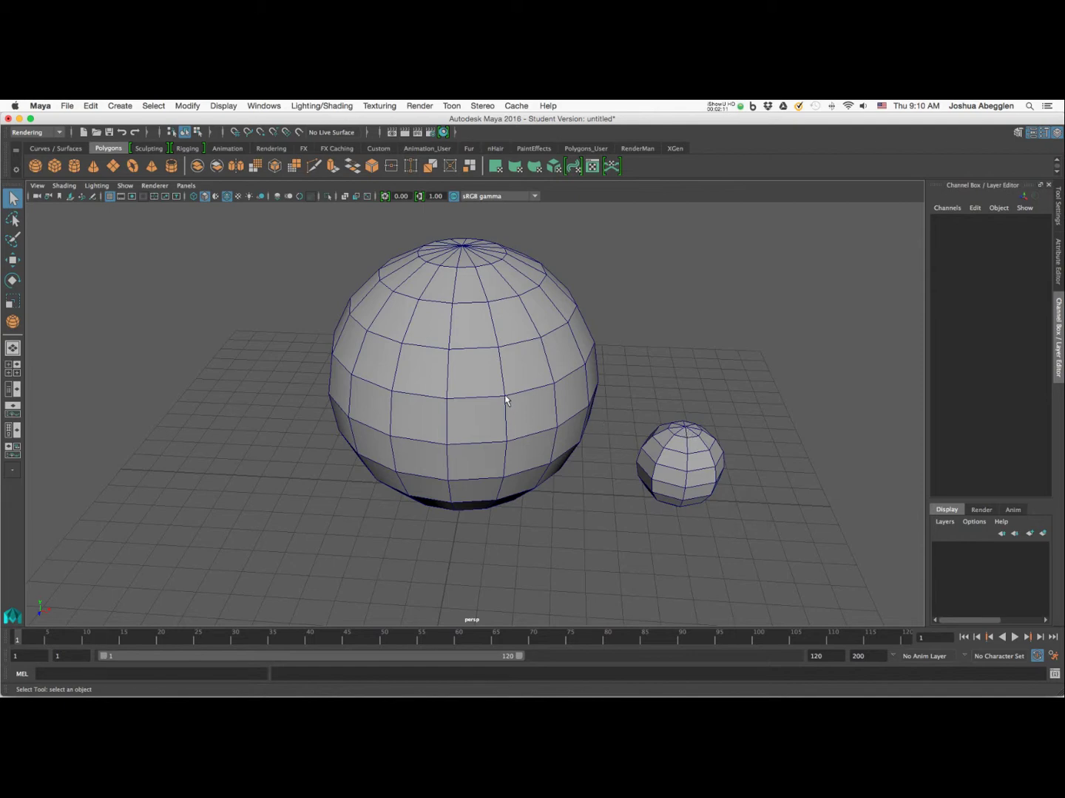
Step: Move the small sphere onto the front of the large sphere, at about X 1.3, Y 5.25, Z 3.17
right_click_drag(702, 457, 748, 366)
key("w")
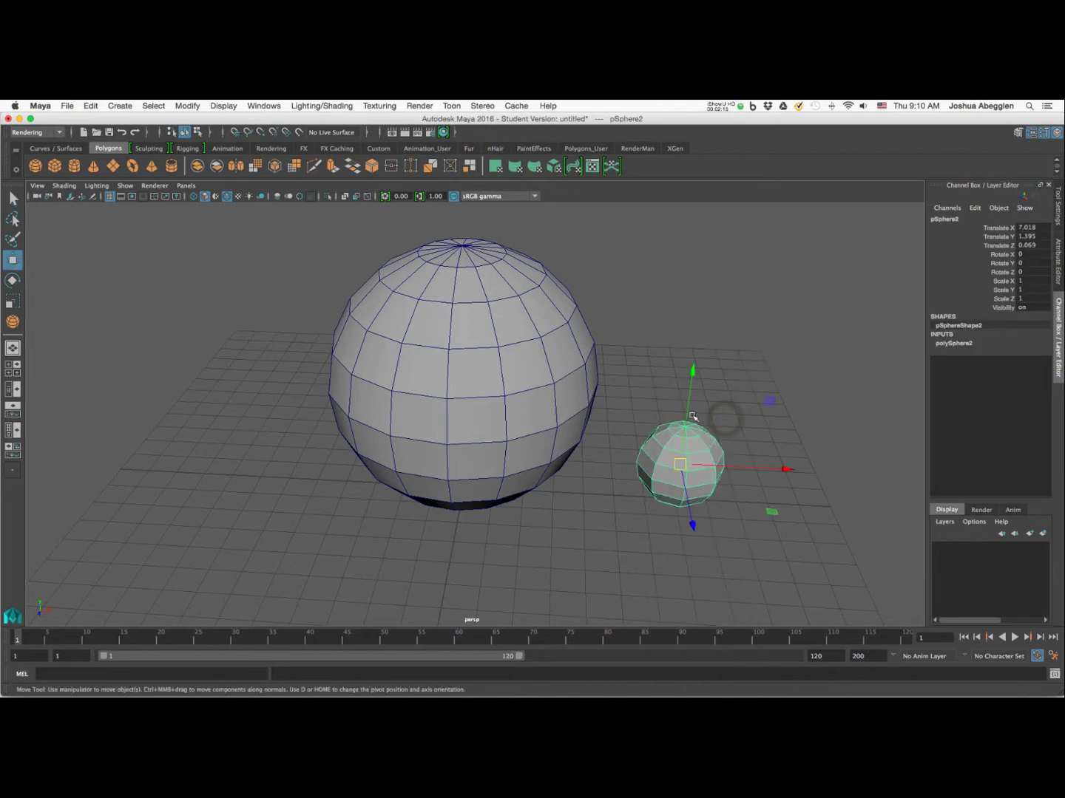
left_click_drag(692, 376, 698, 328)
left_click_drag(739, 397, 492, 490)
left_click_drag(500, 369, 503, 325)
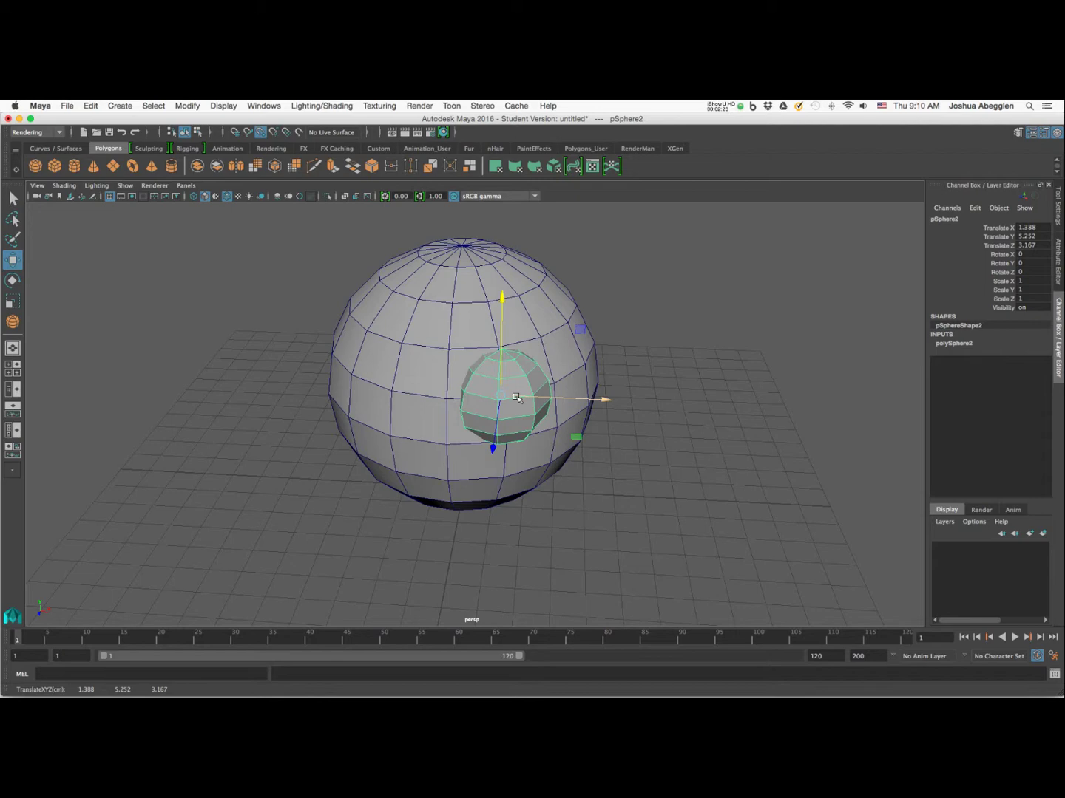
mouse_move(516, 396)
left_mouse_down()
mouse_move(535, 400)
mouse_move(516, 397)
left_mouse_up()
mouse_move(558, 438)
left_mouse_down("alt")
mouse_move(588, 554)
mouse_move(578, 556)
mouse_move(540, 440)
left_mouse_up("alt")
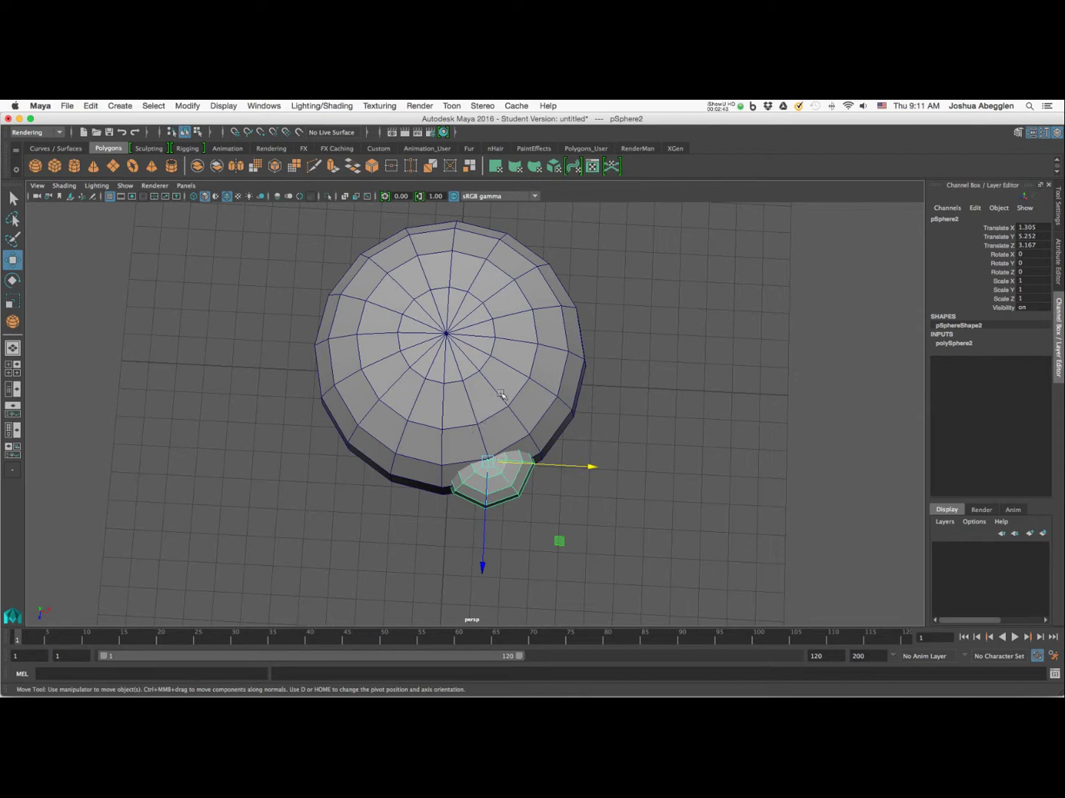
Step: In the top view, show Wireframe on Shaded and snap the small sphere to a front vertex of the large sphere, about X 1.53, Z 3.70
key("space")
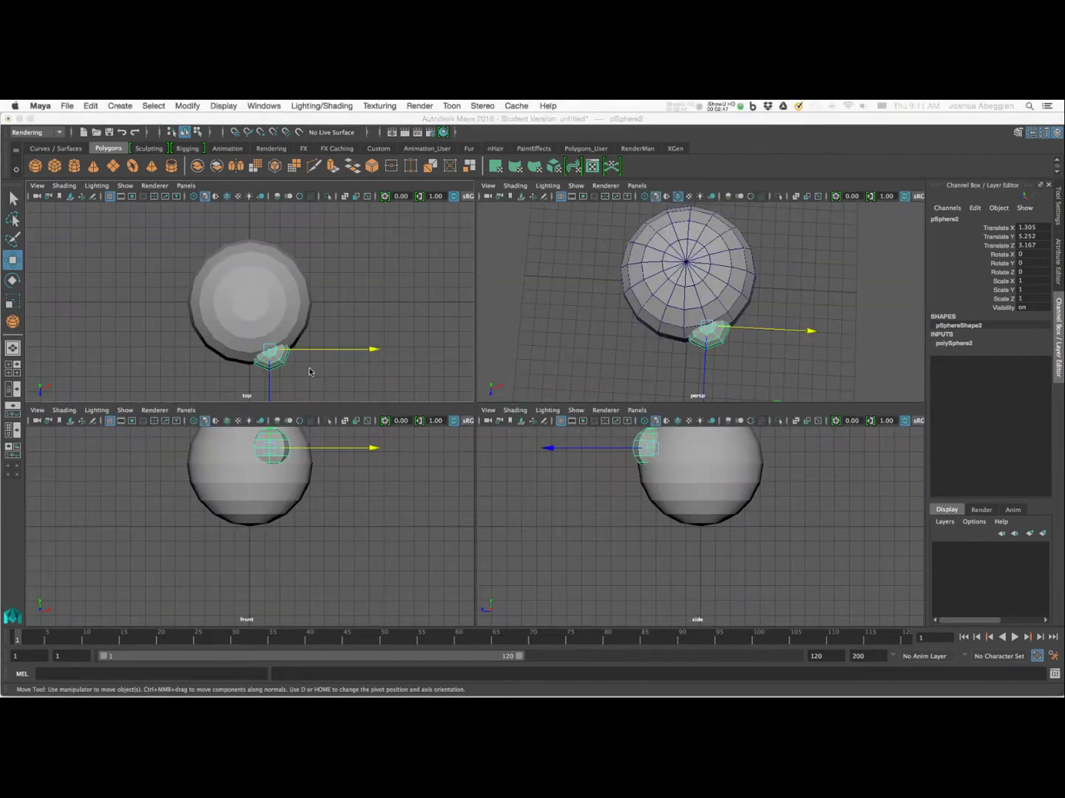
key("space")
left_click(65, 188)
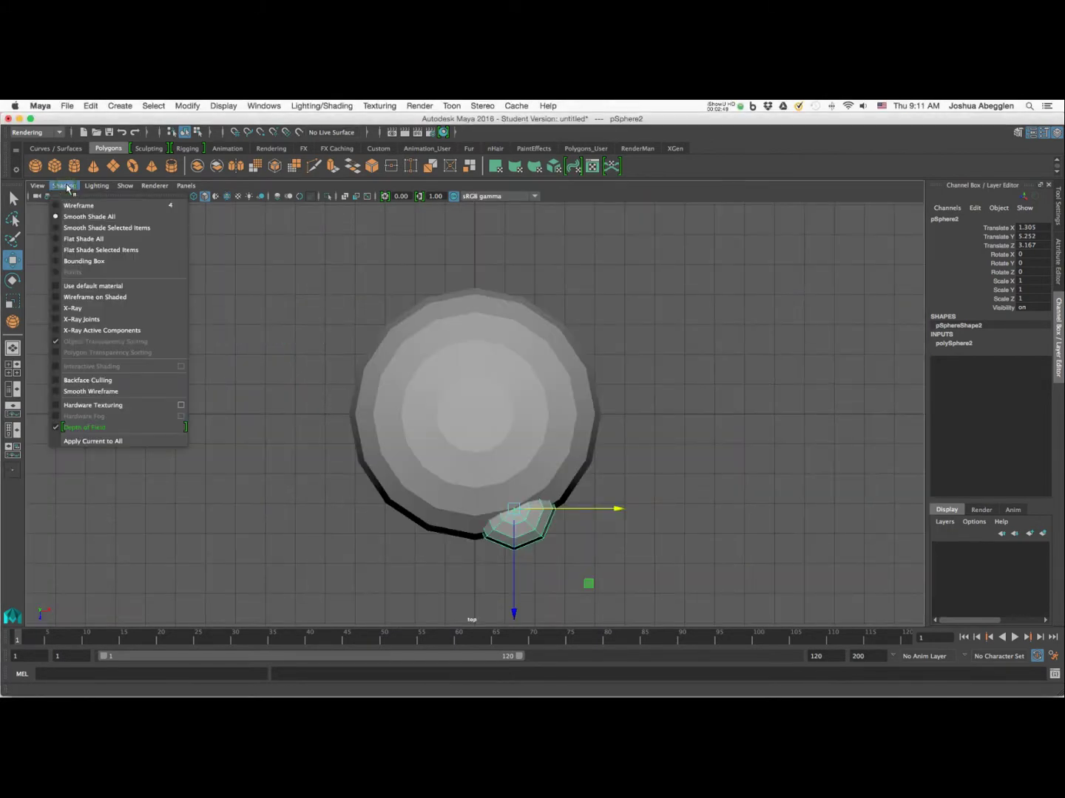
left_click(100, 298)
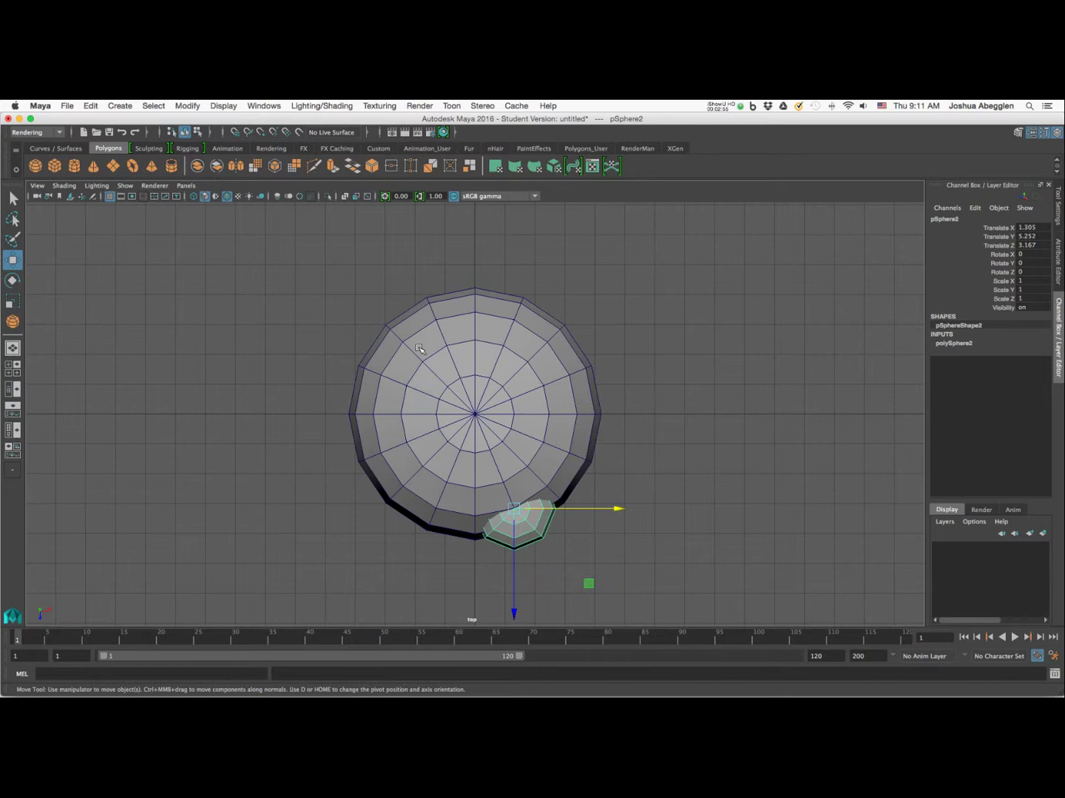
key("v")
left_click_drag(515, 509, 522, 521)
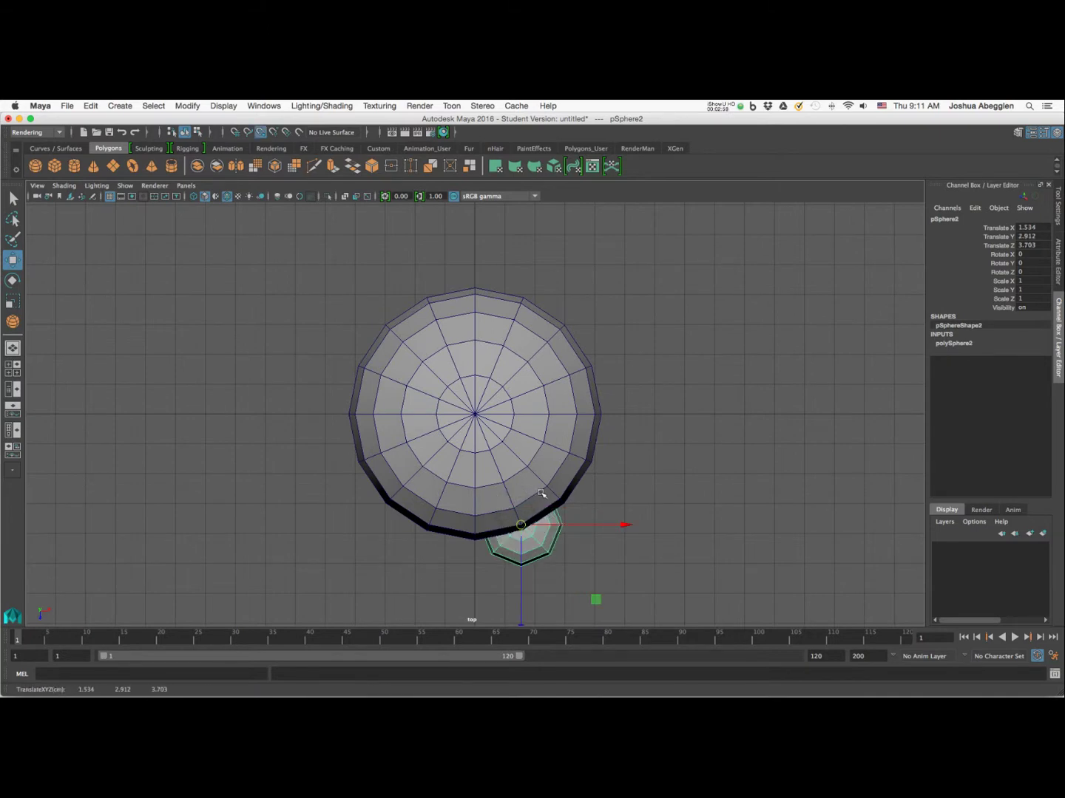
Step: In the front view, show Wireframe on Shaded and move the small sphere up to the large sphere's middle edge loop, Translate Y 4.214
key("space")
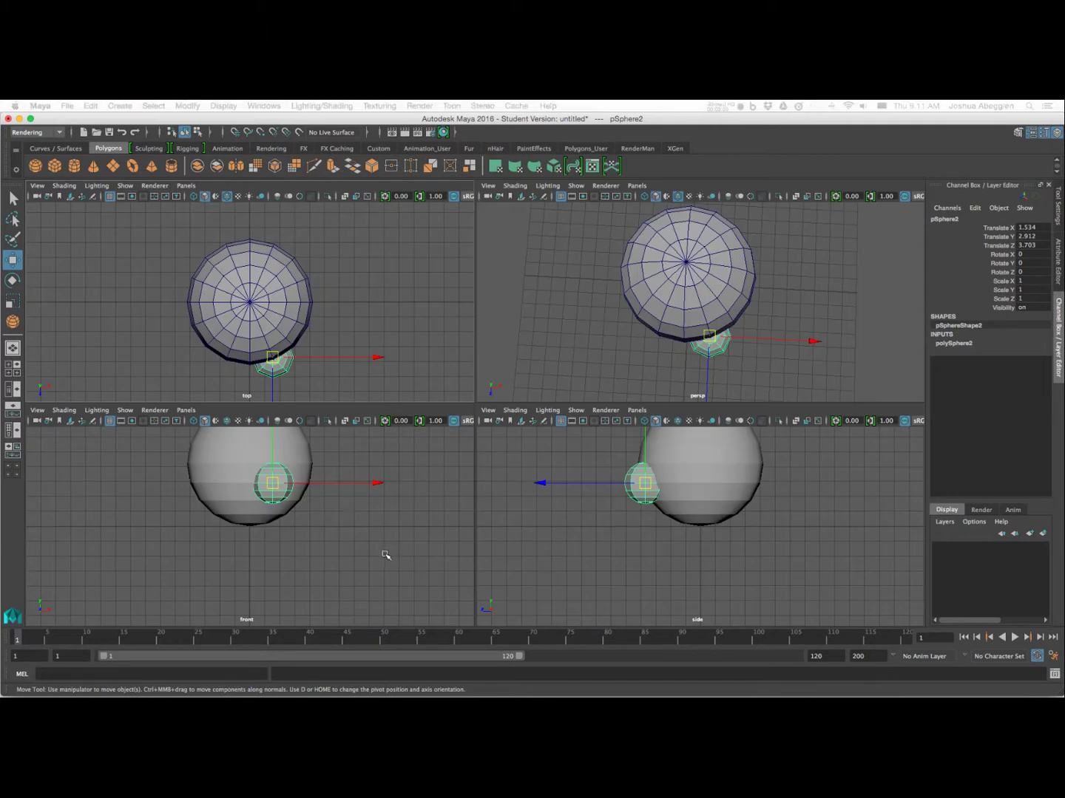
key("space")
left_click(63, 186)
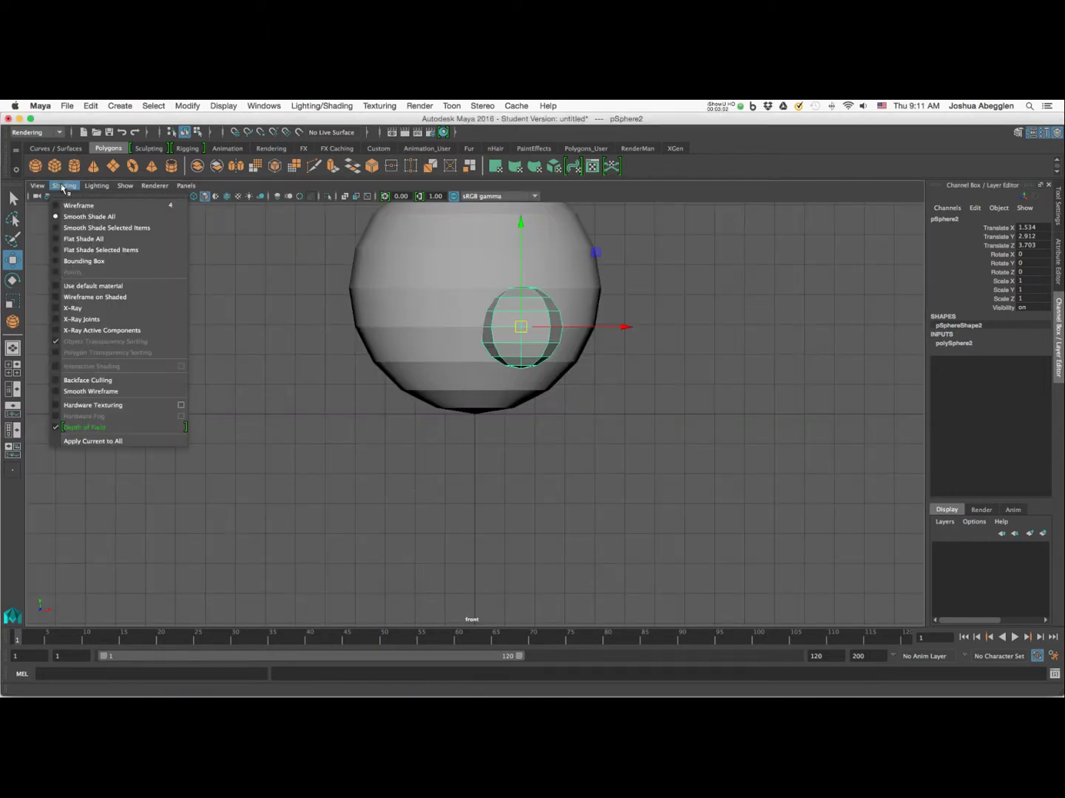
left_click(87, 302)
key("a")
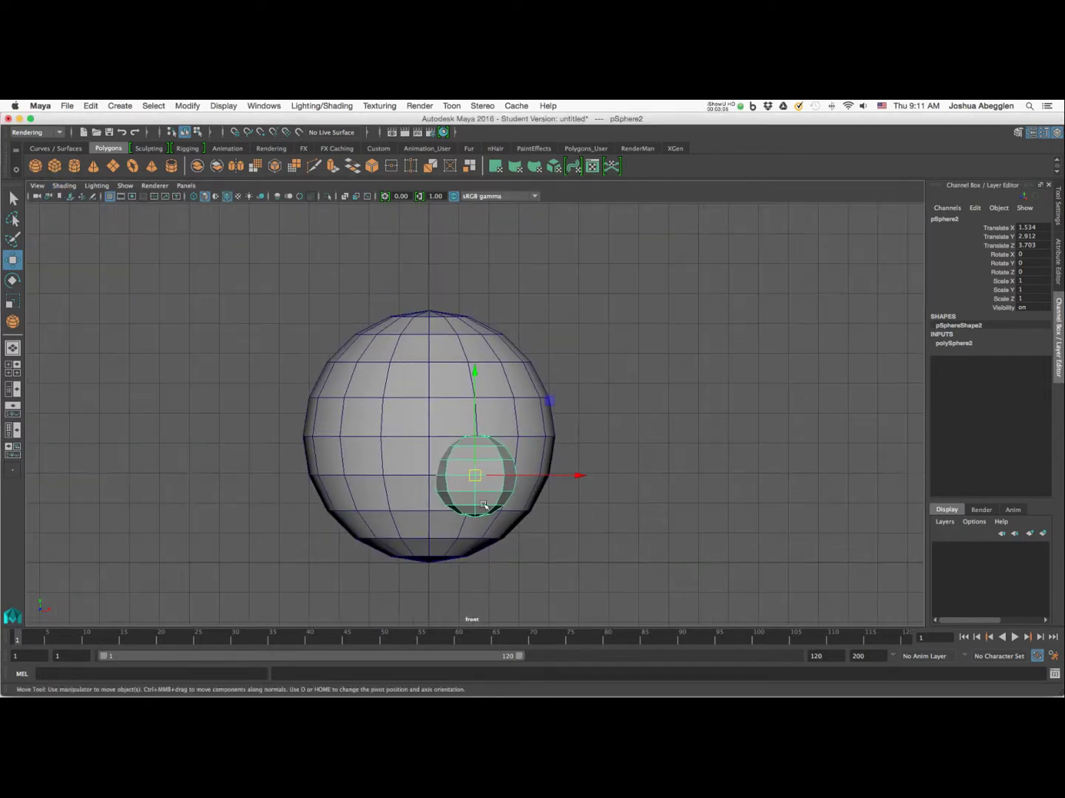
left_click_drag(475, 463, 477, 427)
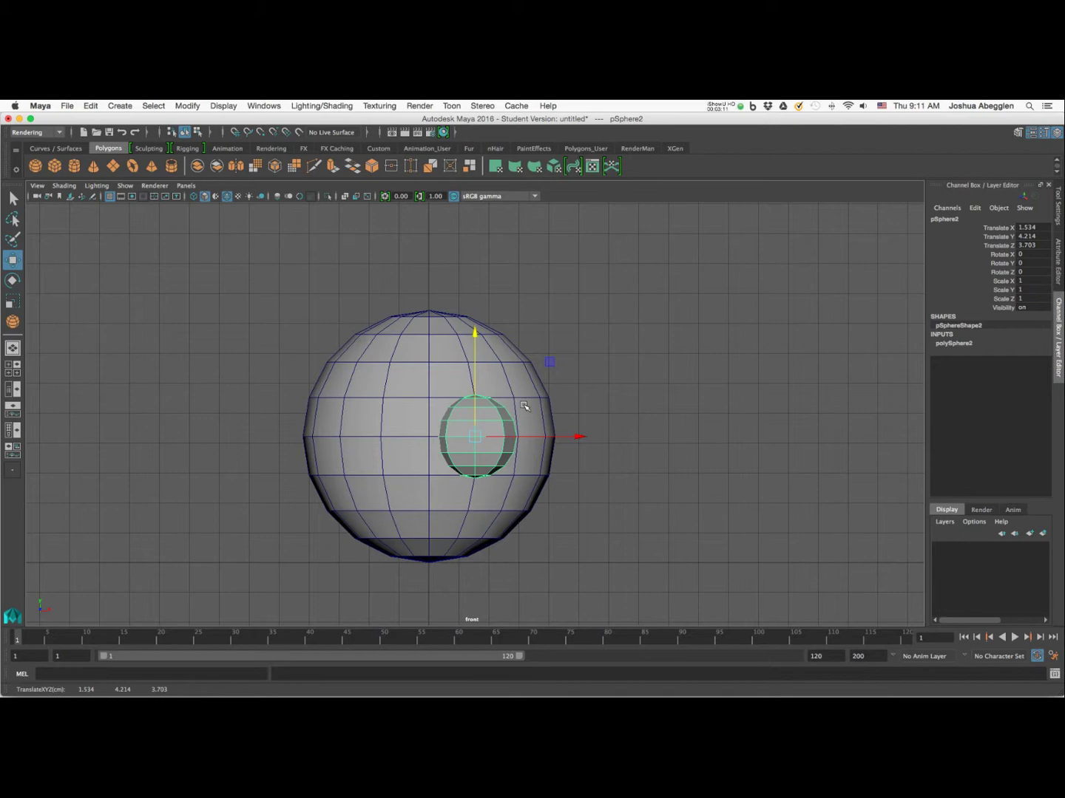
key("space")
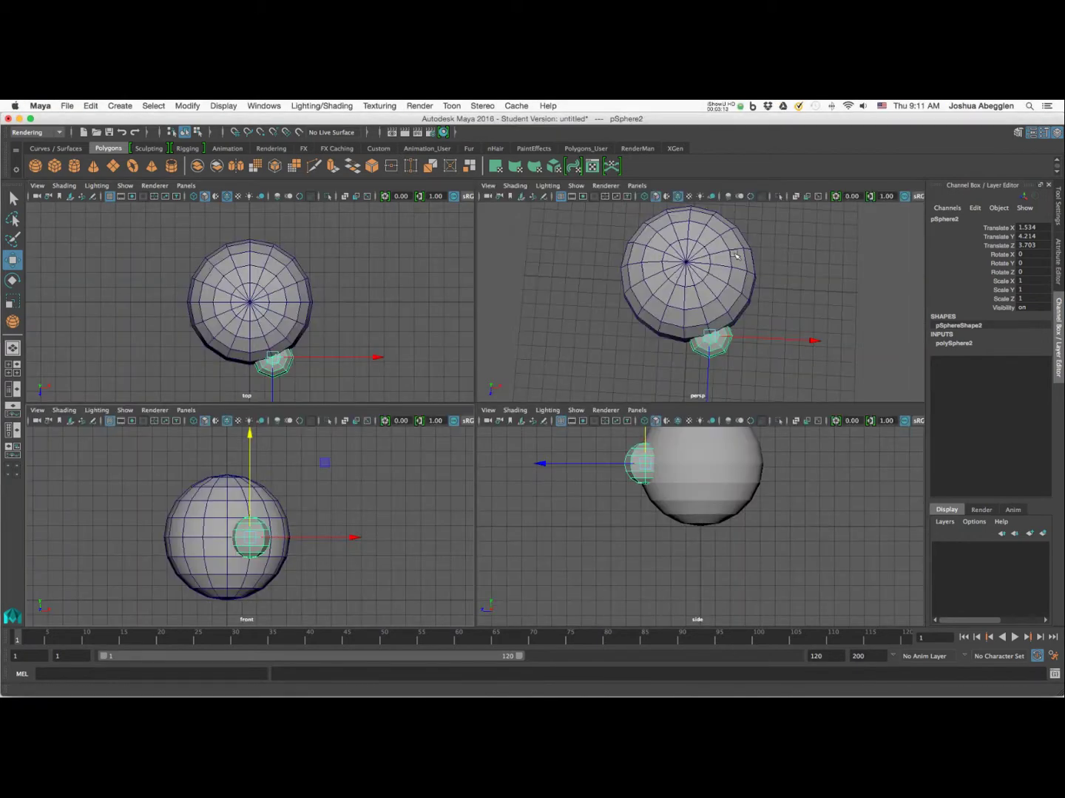
Step: Scale the small sphere uniformly to 0.894
mouse_move(729, 363)
left_mouse_down("alt")
mouse_move(732, 353)
mouse_move(728, 370)
left_mouse_up("alt")
right_click_drag(350, 537, 429, 521, "alt")
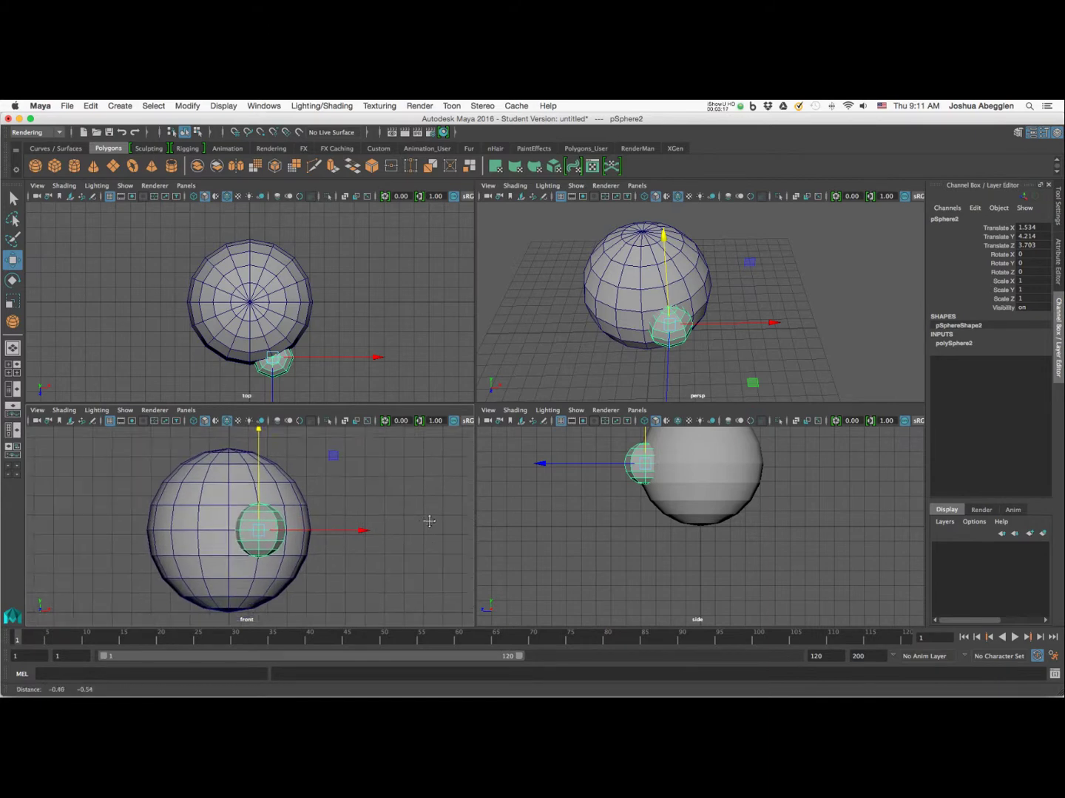
middle_click_drag(429, 522, 448, 505, "alt")
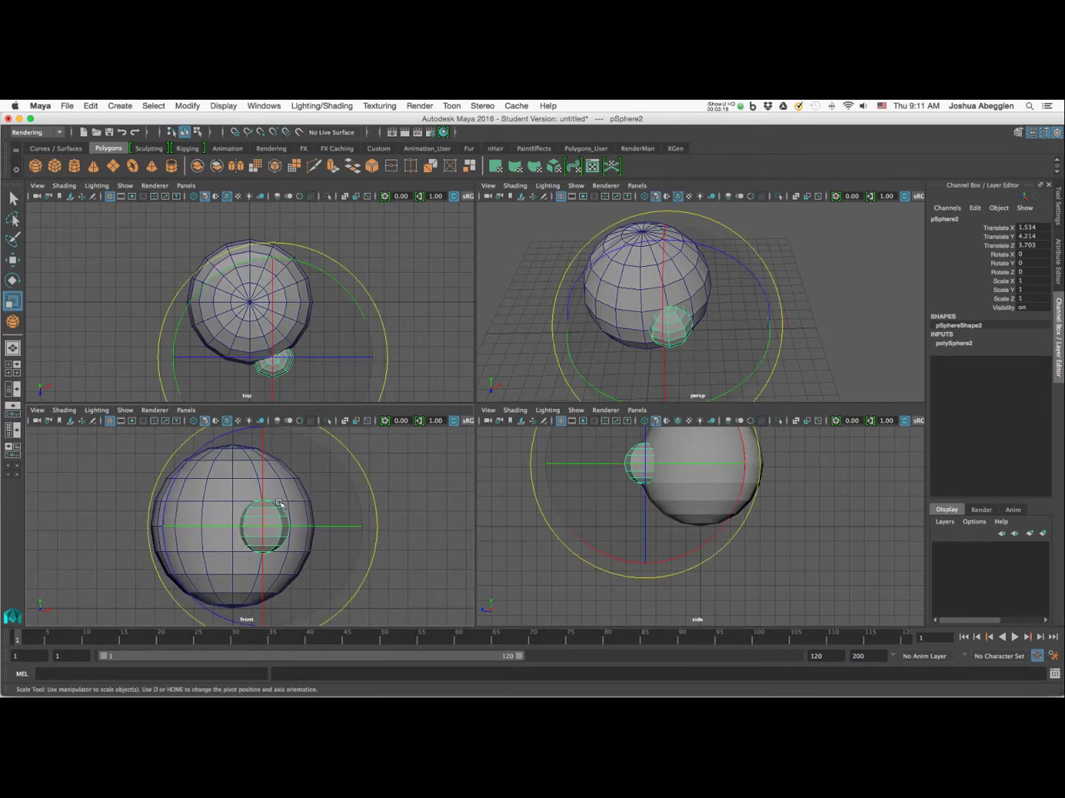
left_click_drag(264, 528, 260, 528)
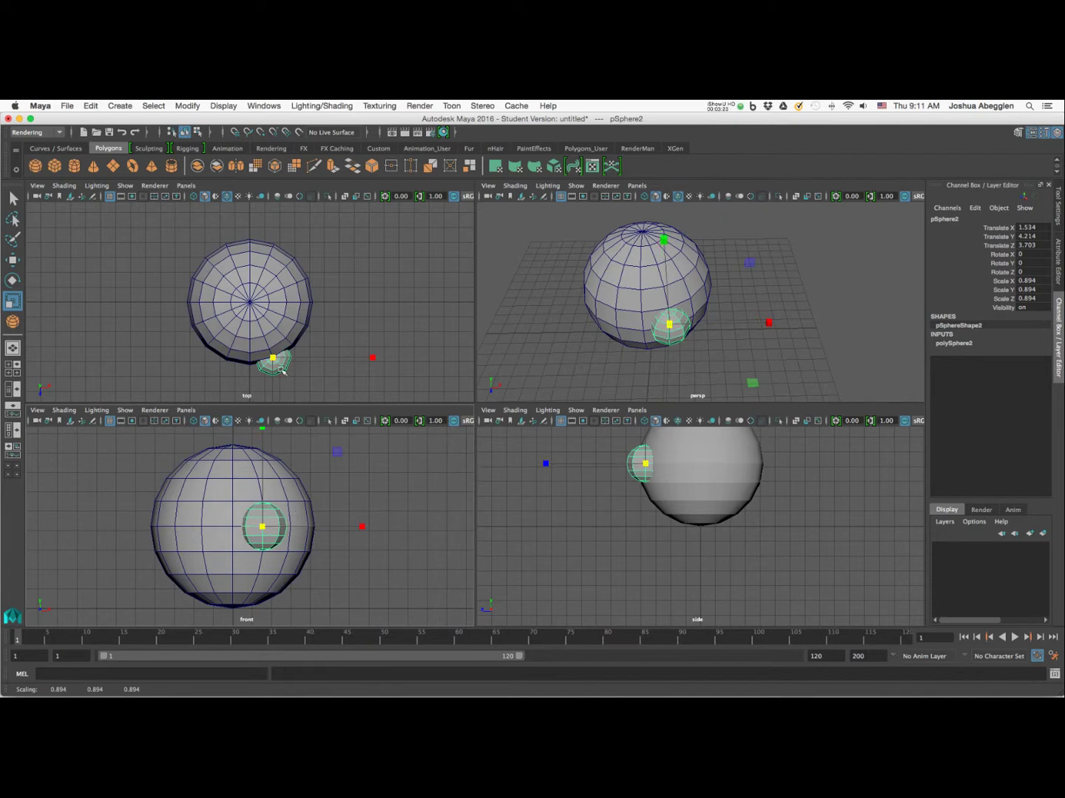
Step: In the top view, rotate the small sphere to Rotate Y -67.34 so its axis aligns with the large sphere's radial edge
key("space")
right_click_drag(289, 367, 589, 437, "alt")
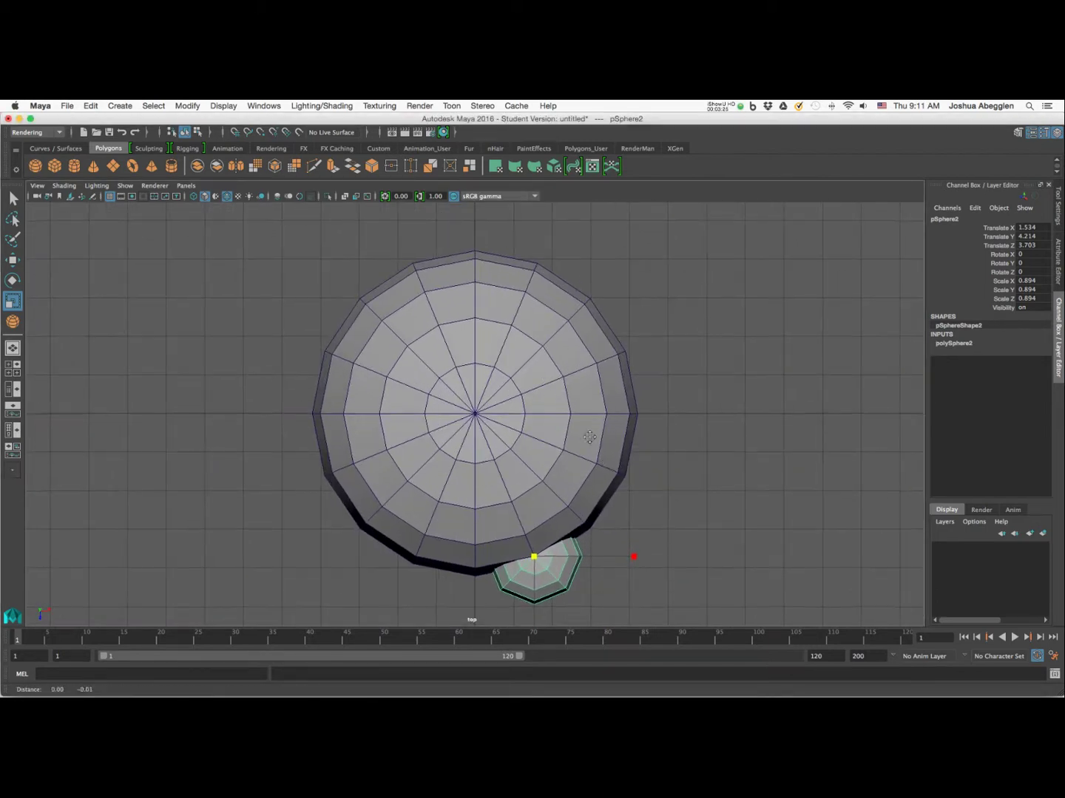
middle_click_drag(589, 436, 532, 367, "alt")
key("e")
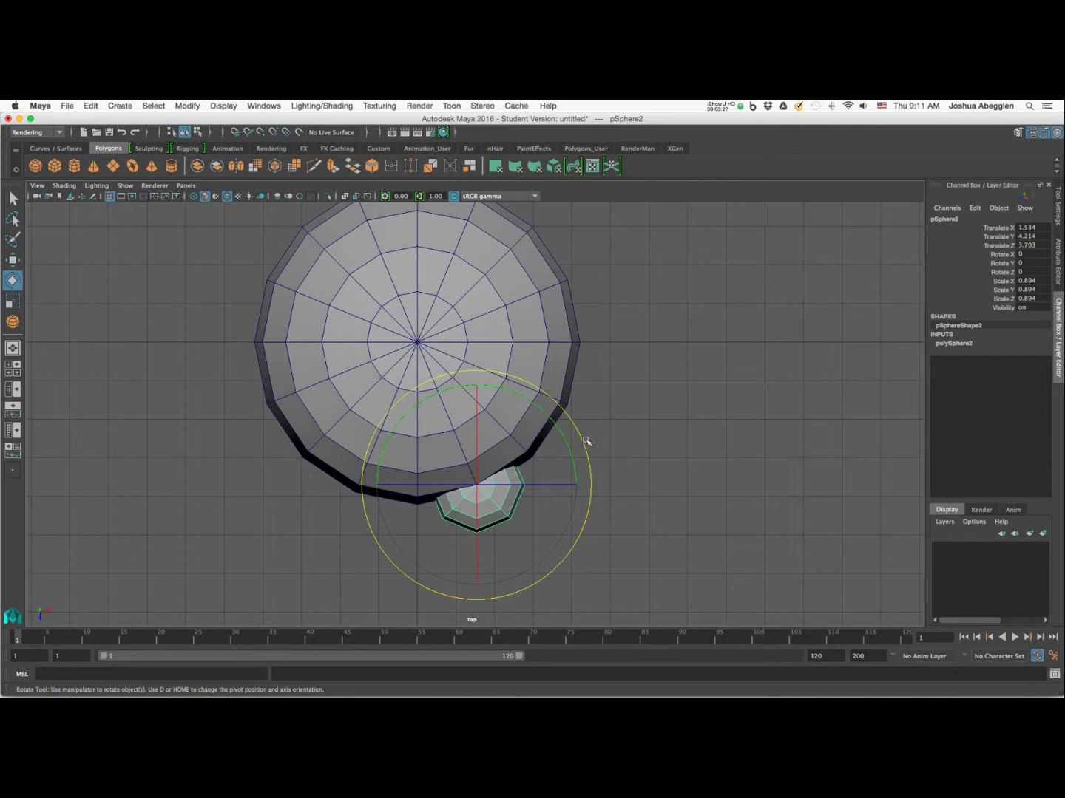
left_click_drag(586, 442, 554, 552)
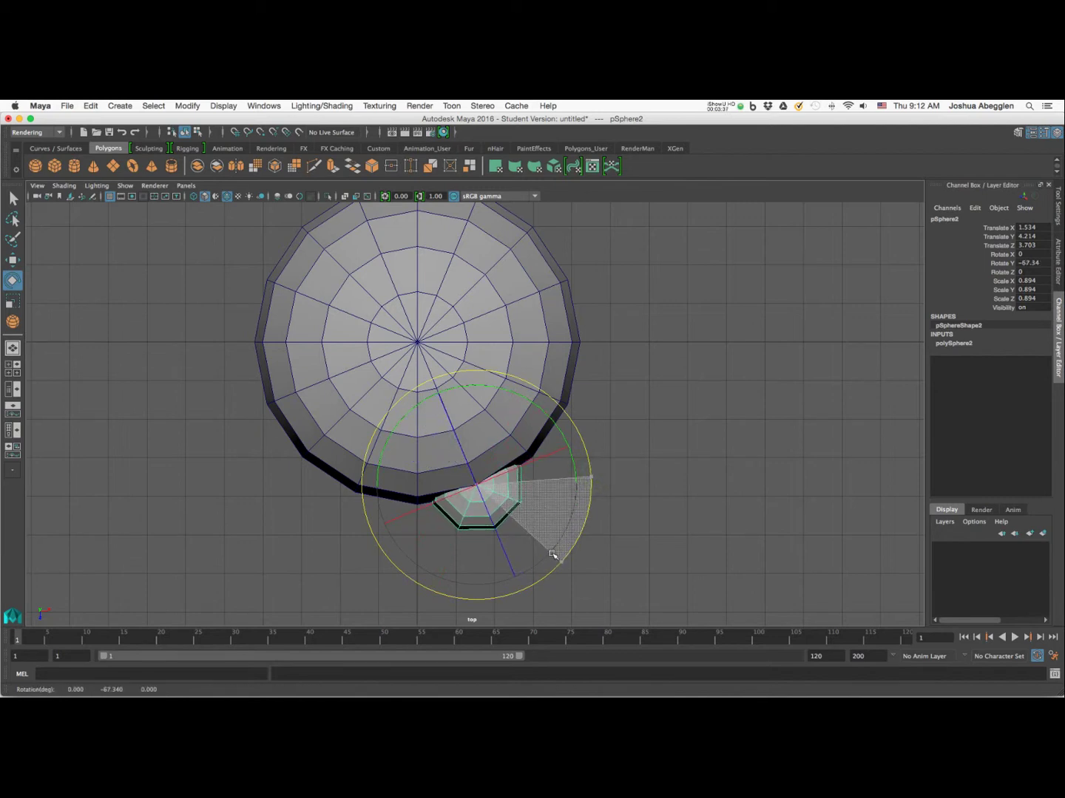
left_click_drag(553, 555, 553, 554)
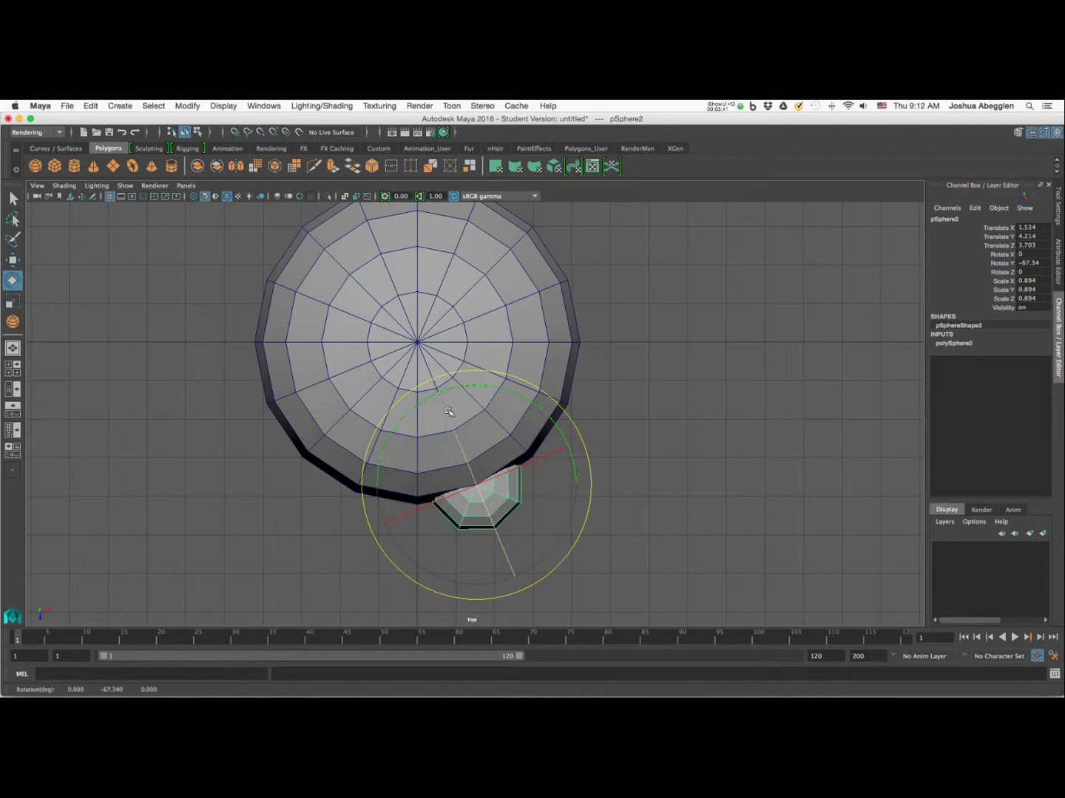
Step: Tip the small sphere until its pole faces outward, at Rotate X 67.339, Y -0.487, Z -89.797, and check it in the front and perspective views
left_click_drag(446, 415, 500, 544)
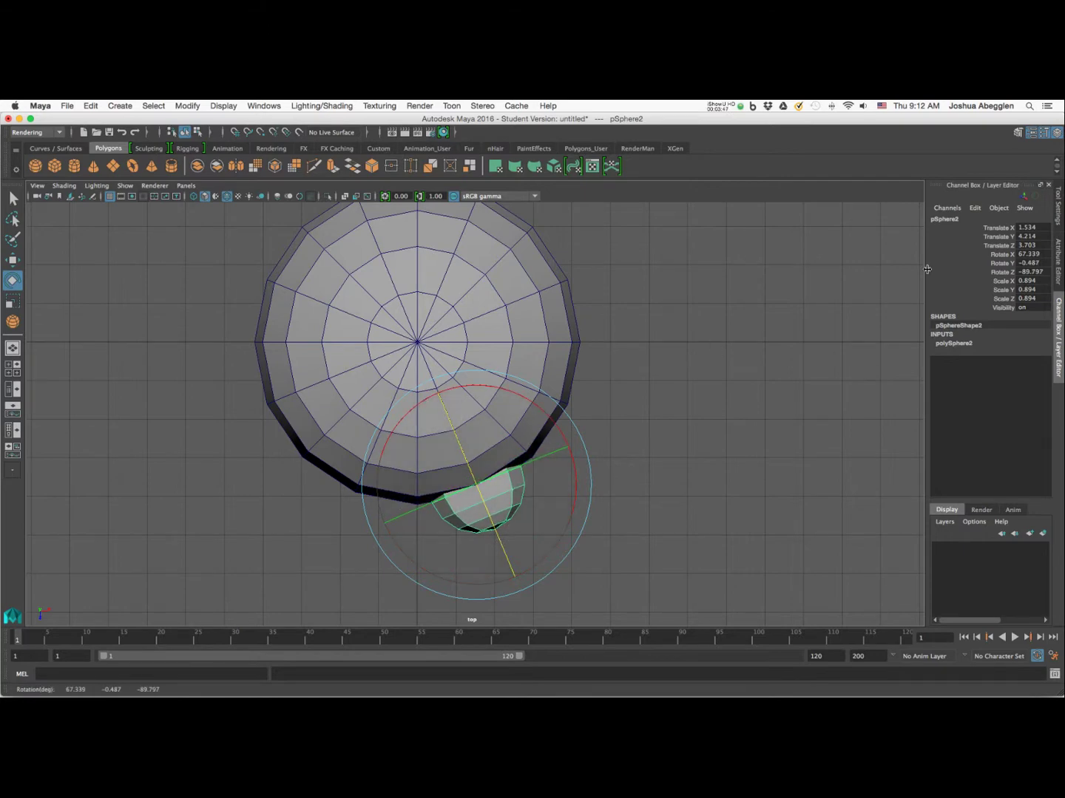
key("space")
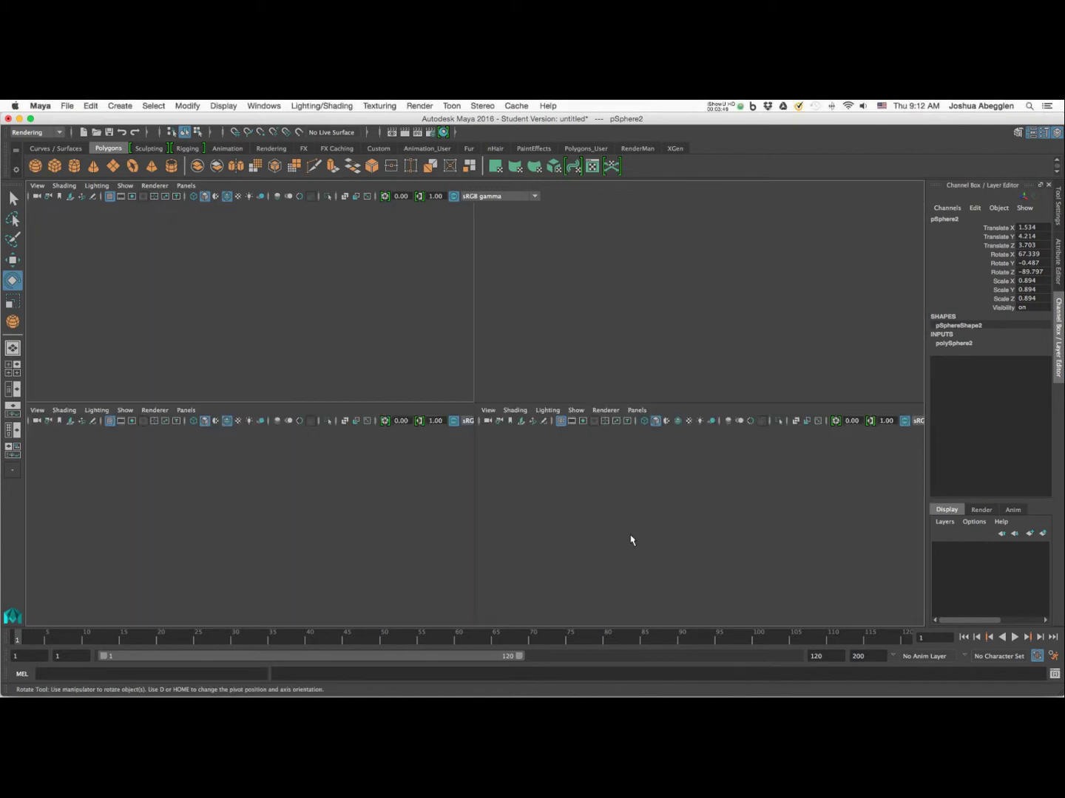
key("space")
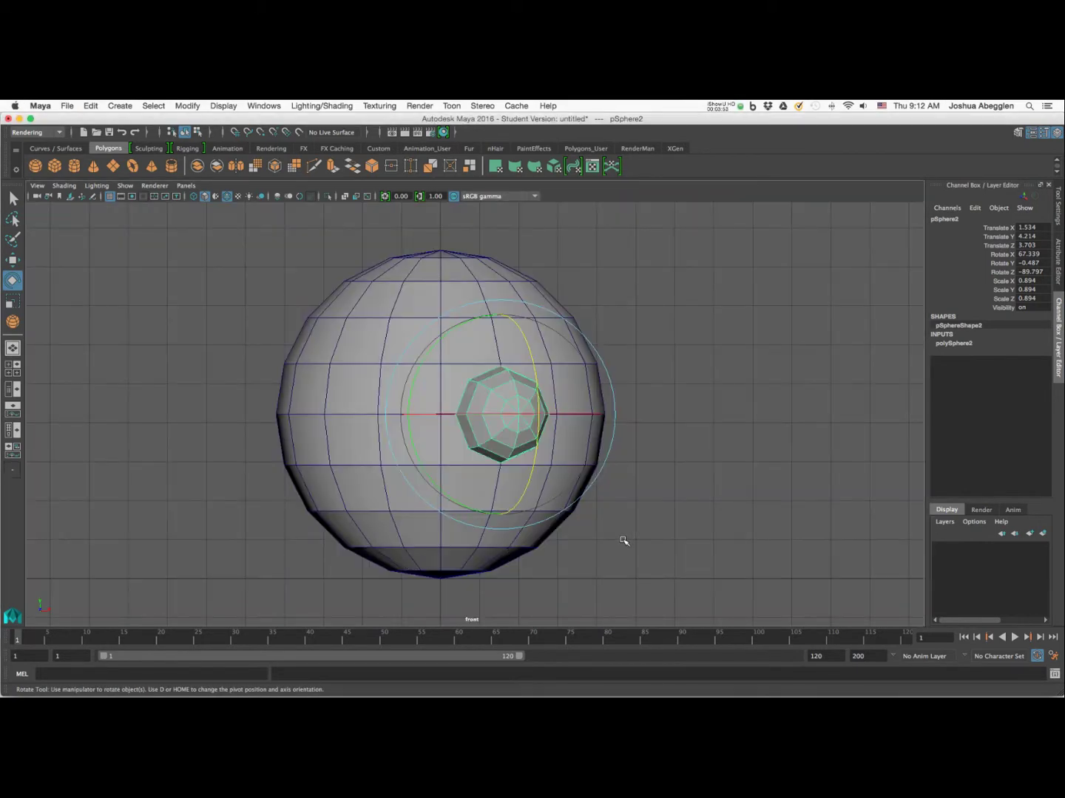
key("space")
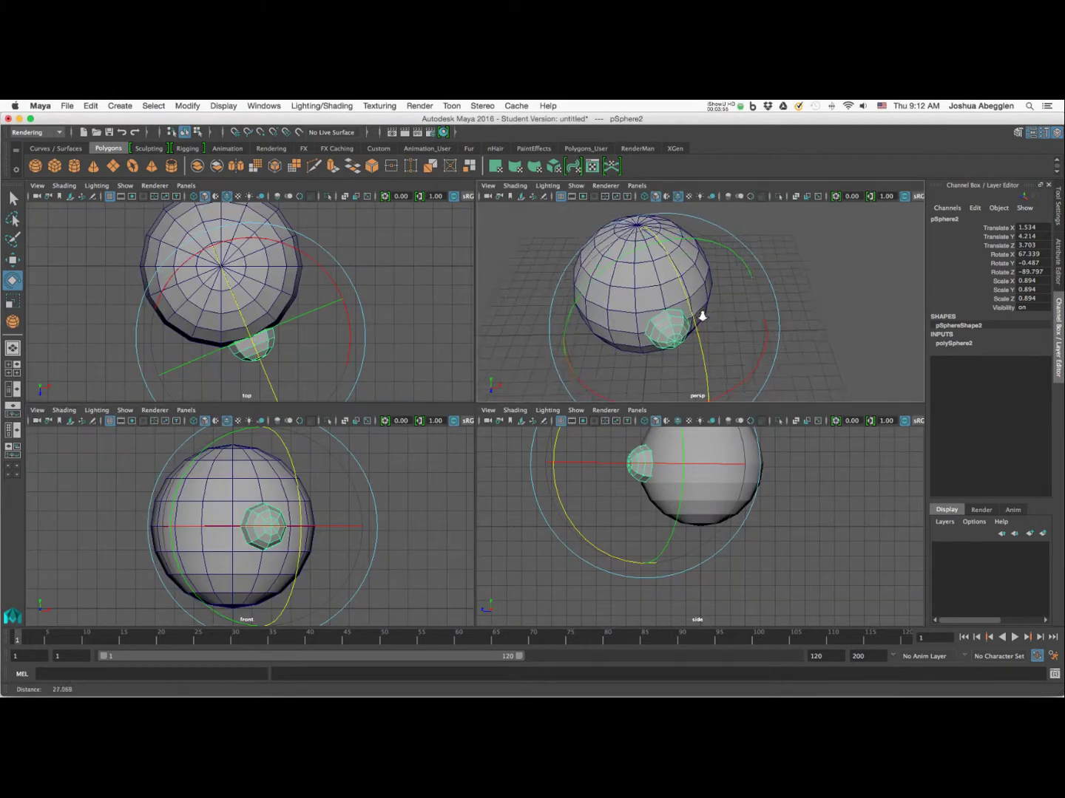
right_click_drag(701, 316, 809, 354, "alt")
middle_click_drag(733, 388, 717, 347, "alt")
left_click_drag(718, 347, 763, 321, "alt")
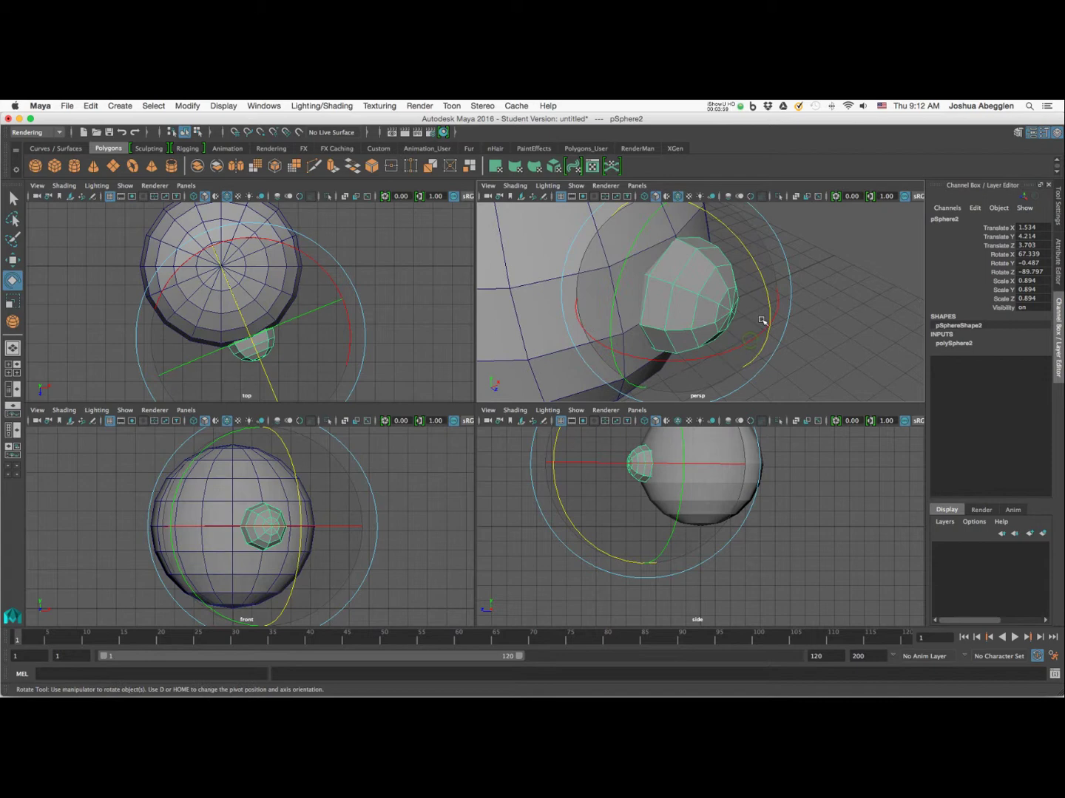
Step: Duplicate the small sphere and set the copy's Translate X to -1.534 to mirror its position across the large sphere
key("w")
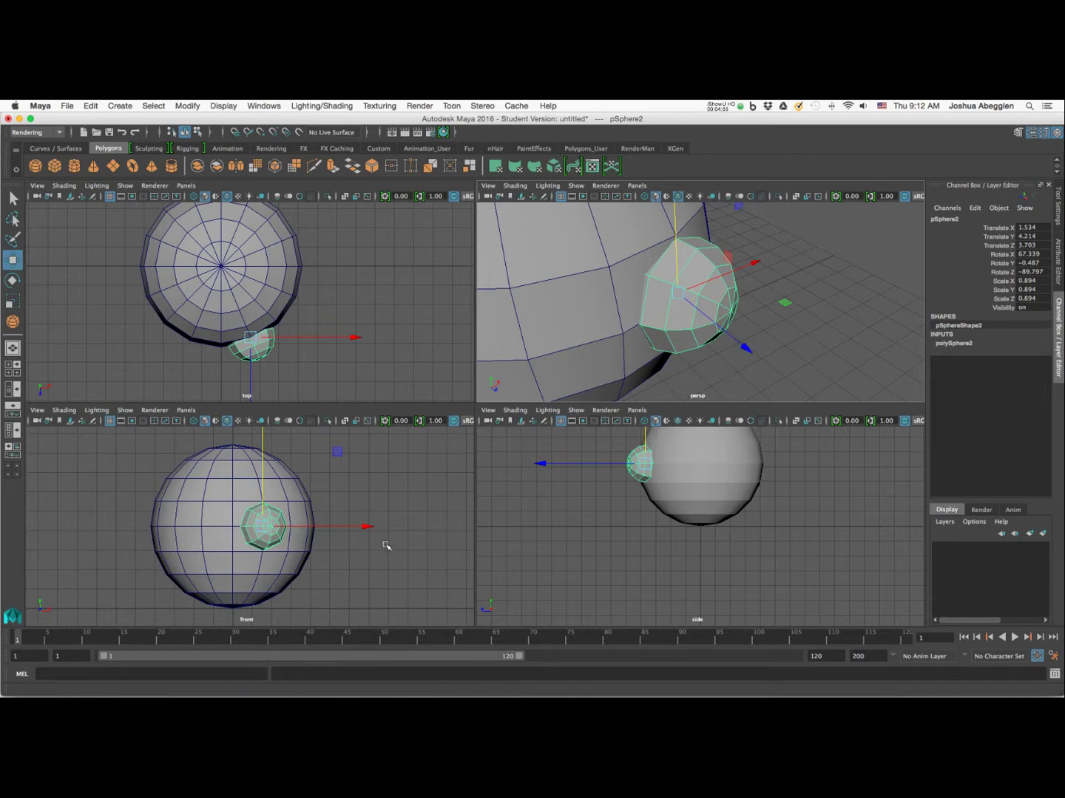
key("space")
right_click_drag(588, 505, 610, 536, "alt")
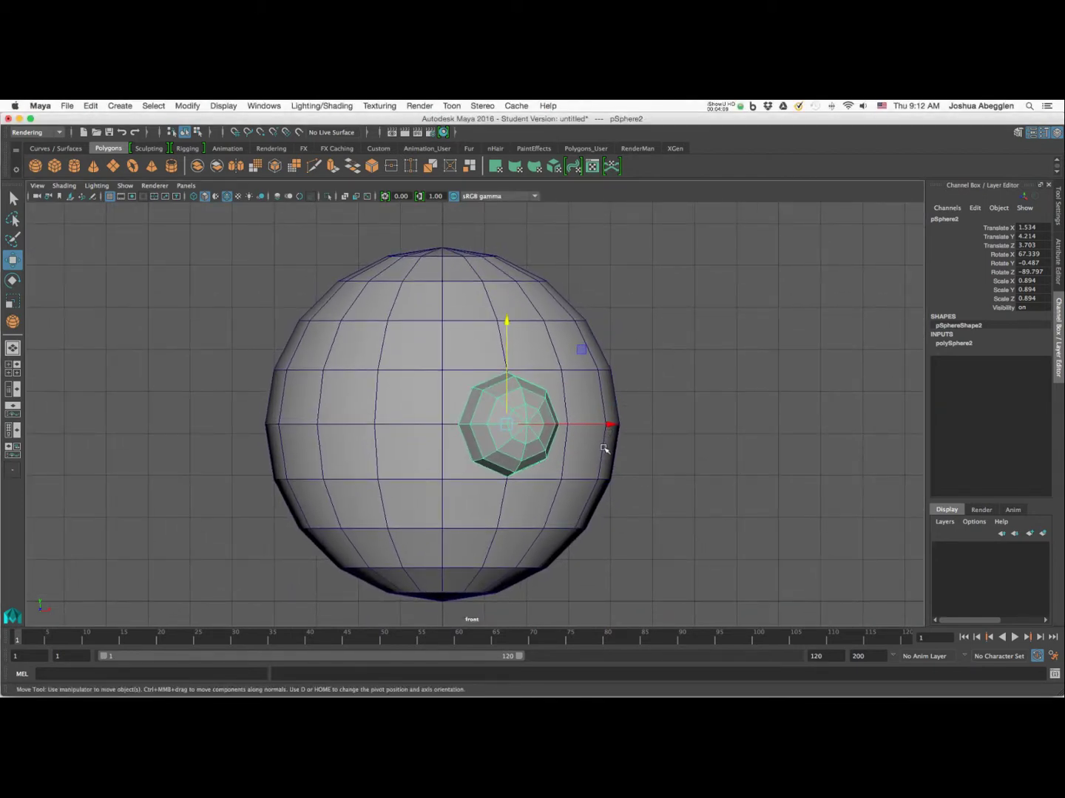
key("ctrl+d")
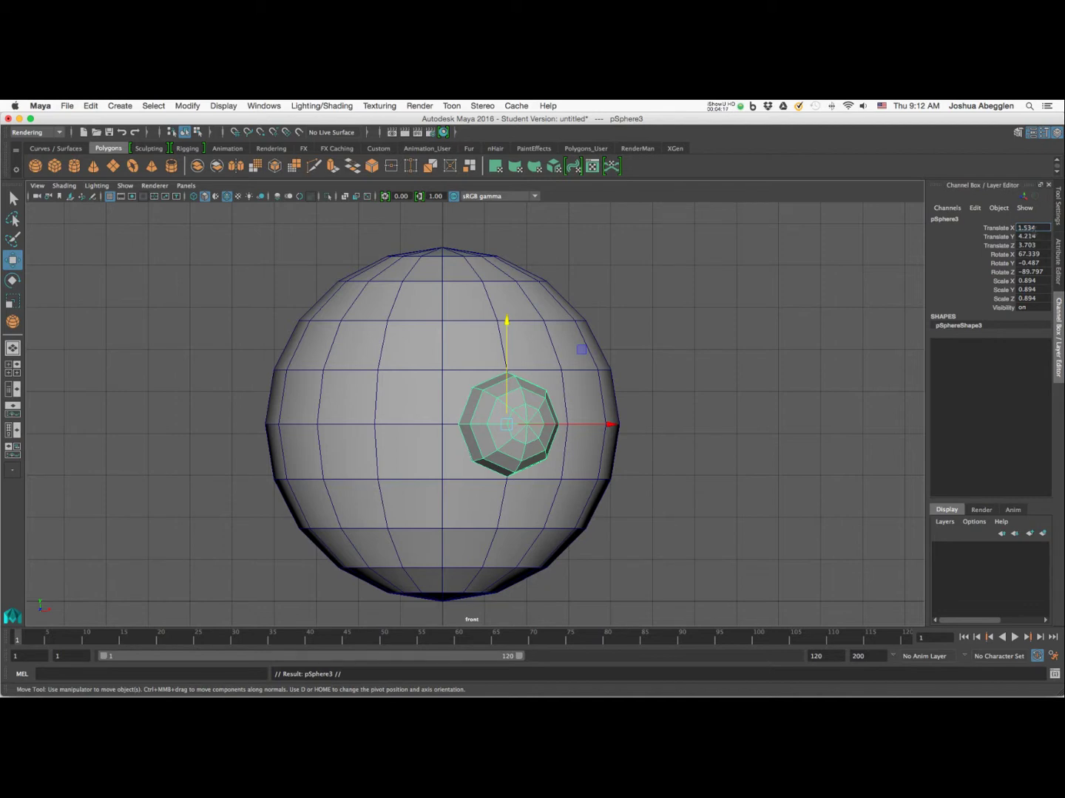
key("Return")
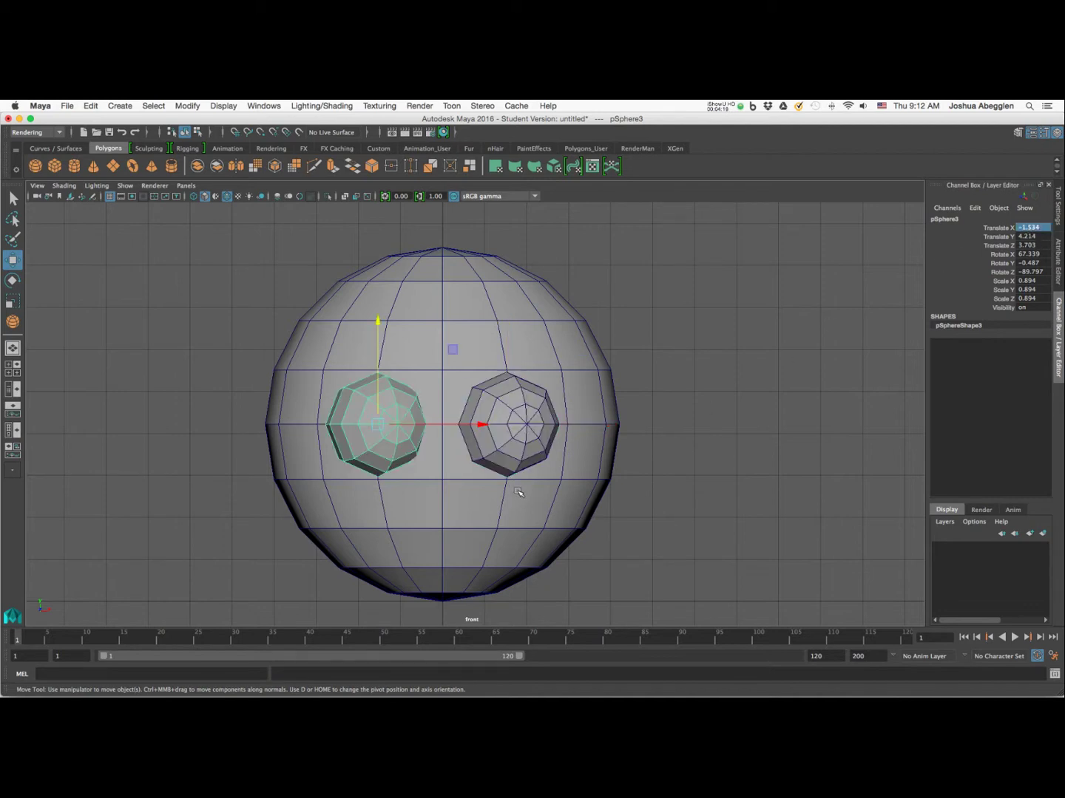
Step: In the top view, rotate the duplicated sphere to Rotate X 113.011 so that it mirrors the original's outward angle
key("space")
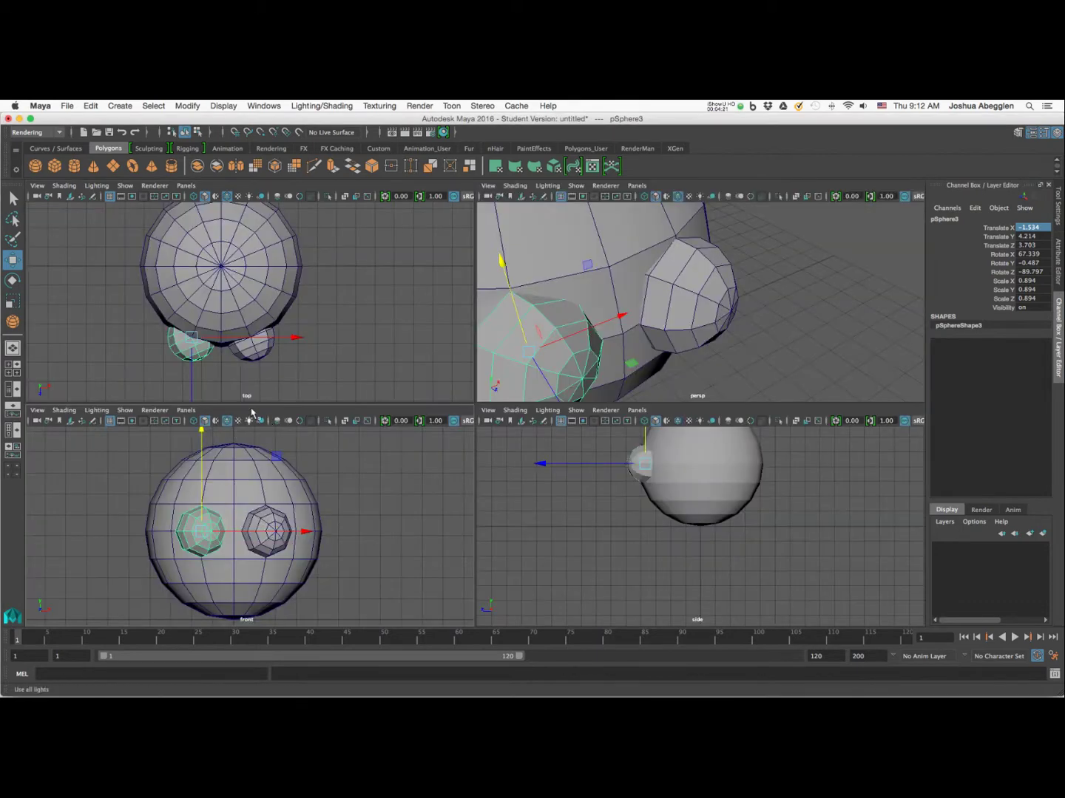
key("space")
key("e")
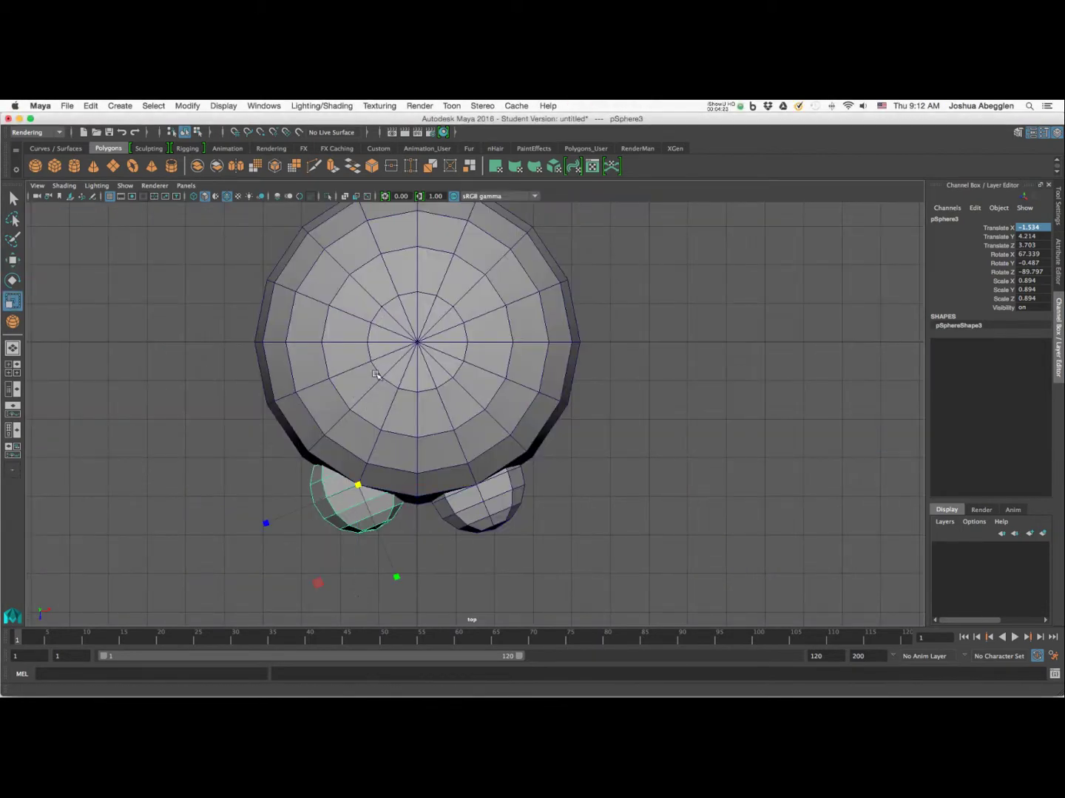
left_click_drag(443, 537, 380, 582)
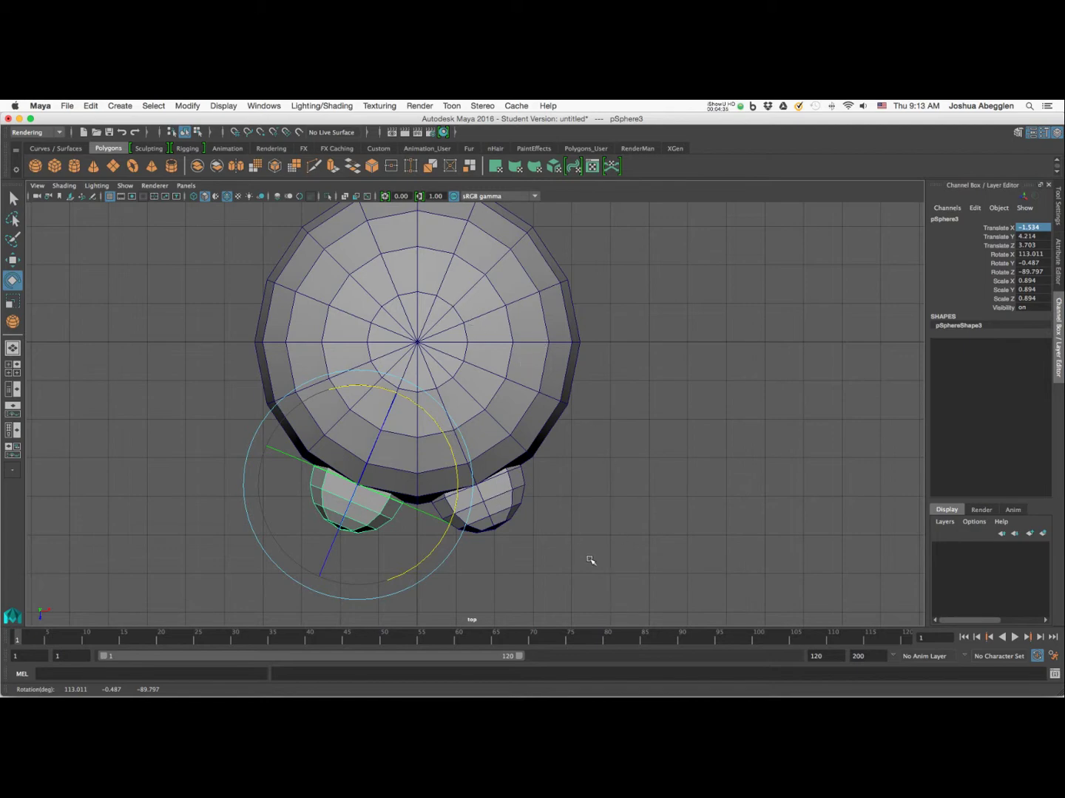
key("space")
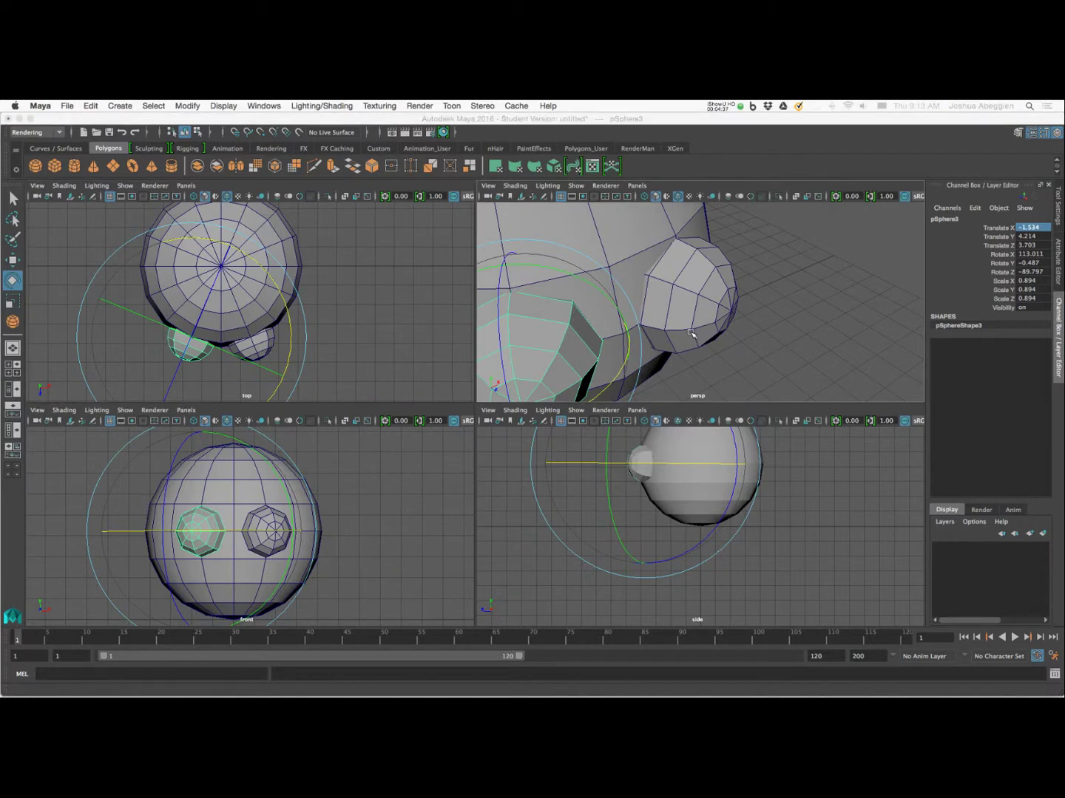
Step: Switch to the Modeling menu set and subtract the original small sphere from the large sphere with a Boolean difference
key("space")
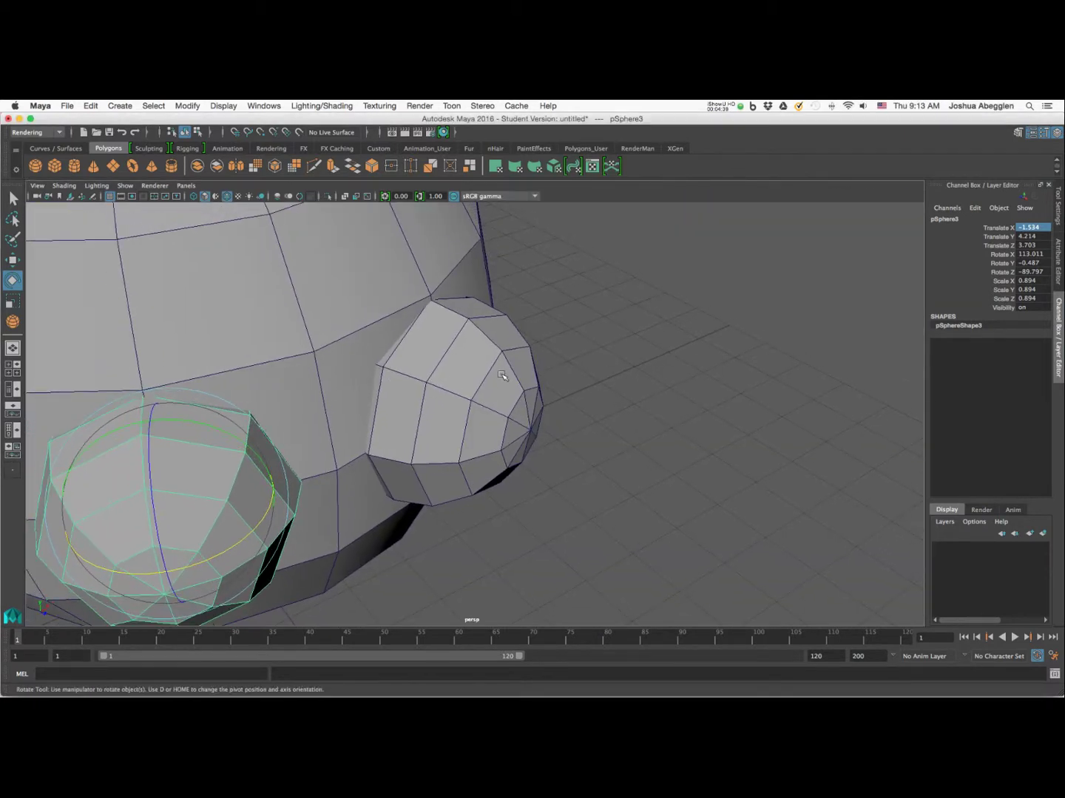
right_click_drag(501, 376, 391, 310)
left_click(385, 299)
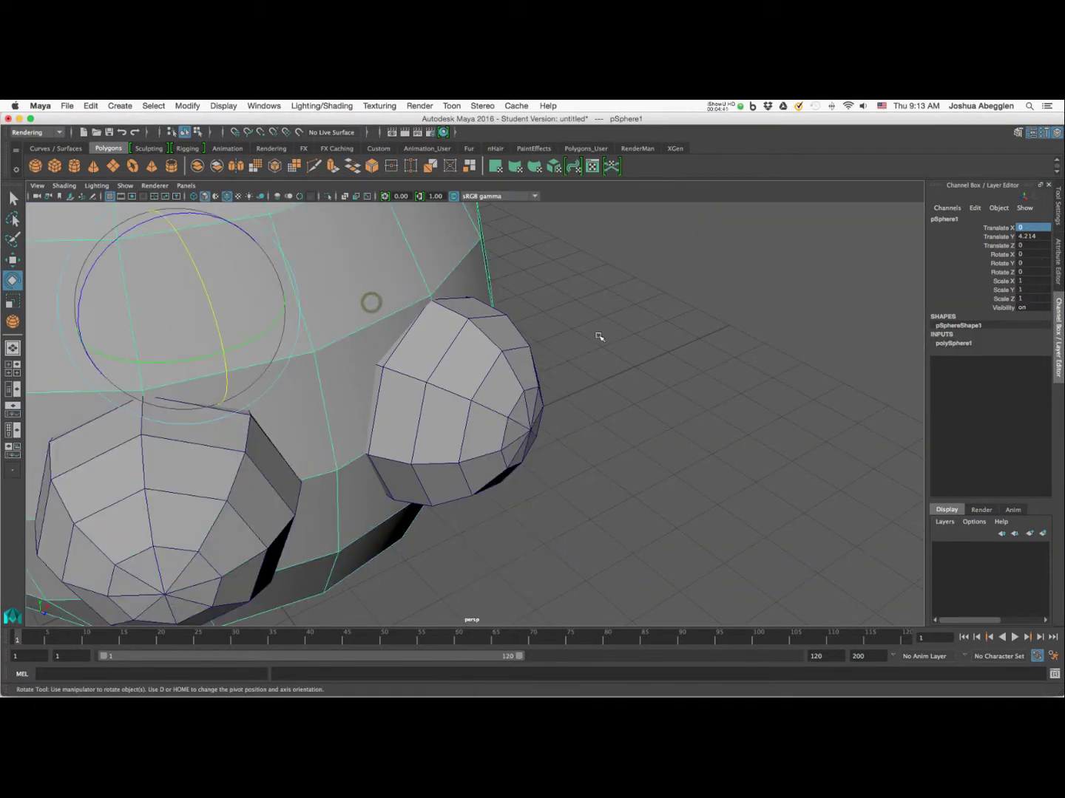
left_click_drag(599, 335, 515, 416, "alt")
left_click(518, 412)
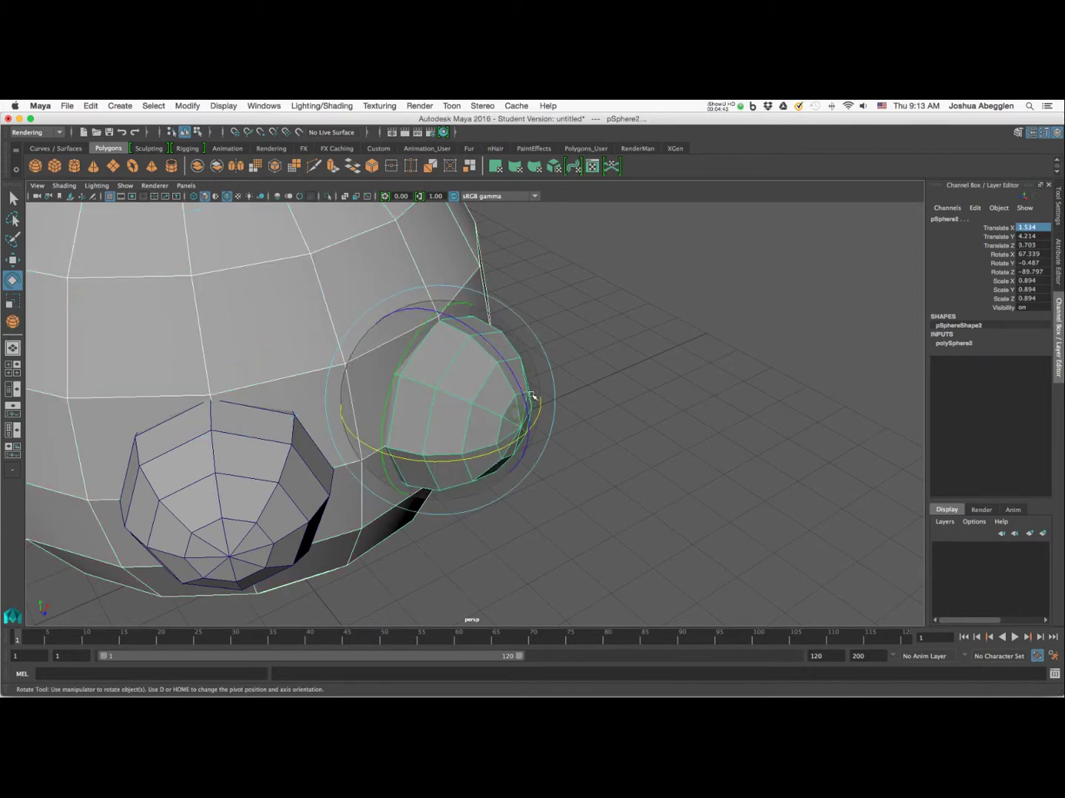
middle_click_drag(532, 396, 567, 414, "alt")
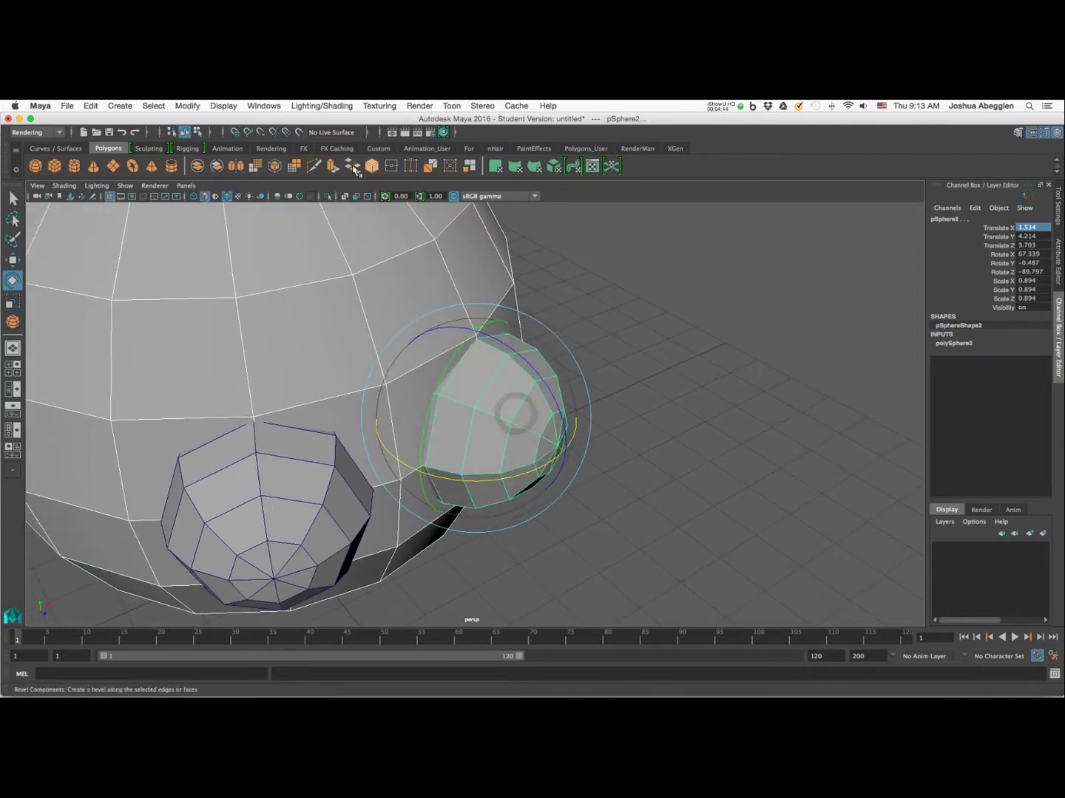
left_click(54, 134)
left_click(49, 145)
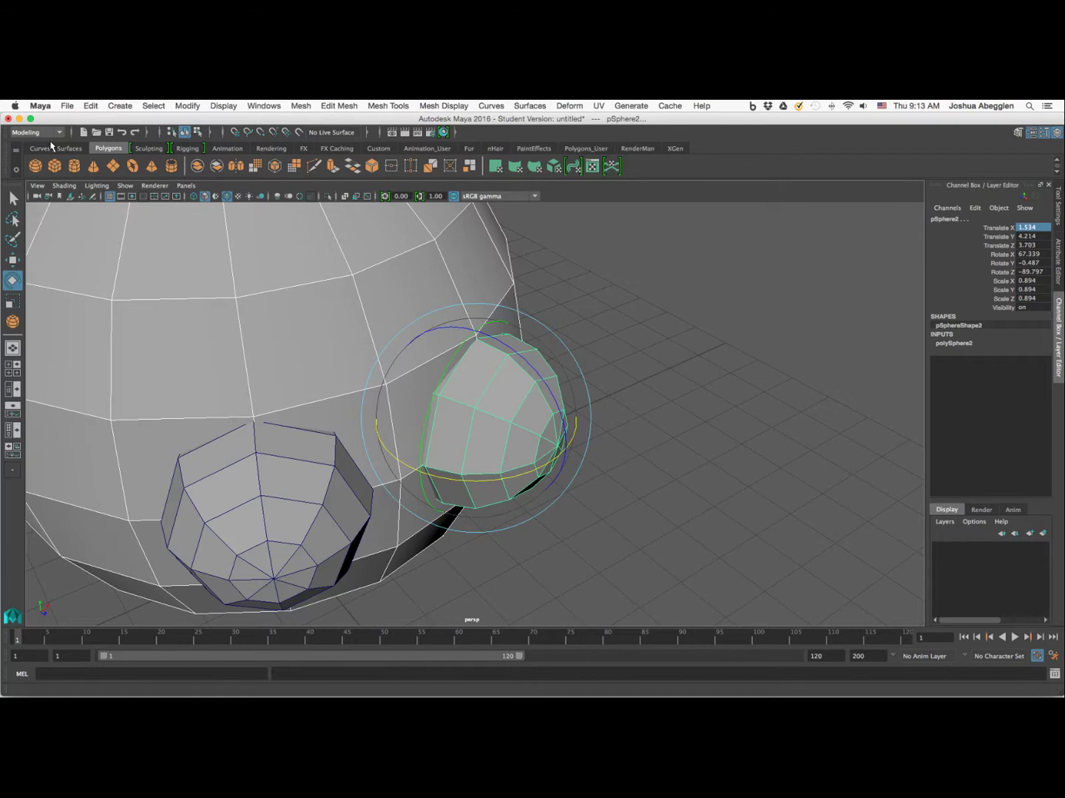
left_click(302, 107)
mouse_move(347, 135)
left_click(461, 150)
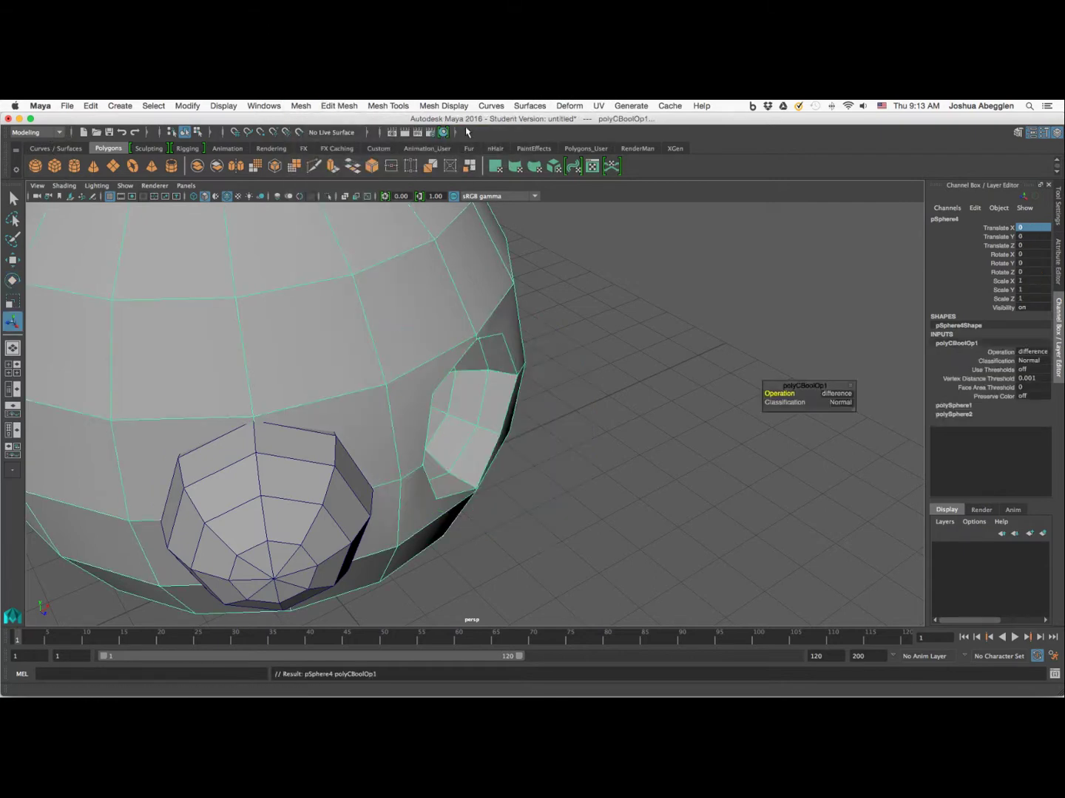
Step: Examine the cut socket's rim by comparing the smooth mesh preview with the unsmoothed display
left_click_drag(595, 469, 641, 509, "alt")
key("3")
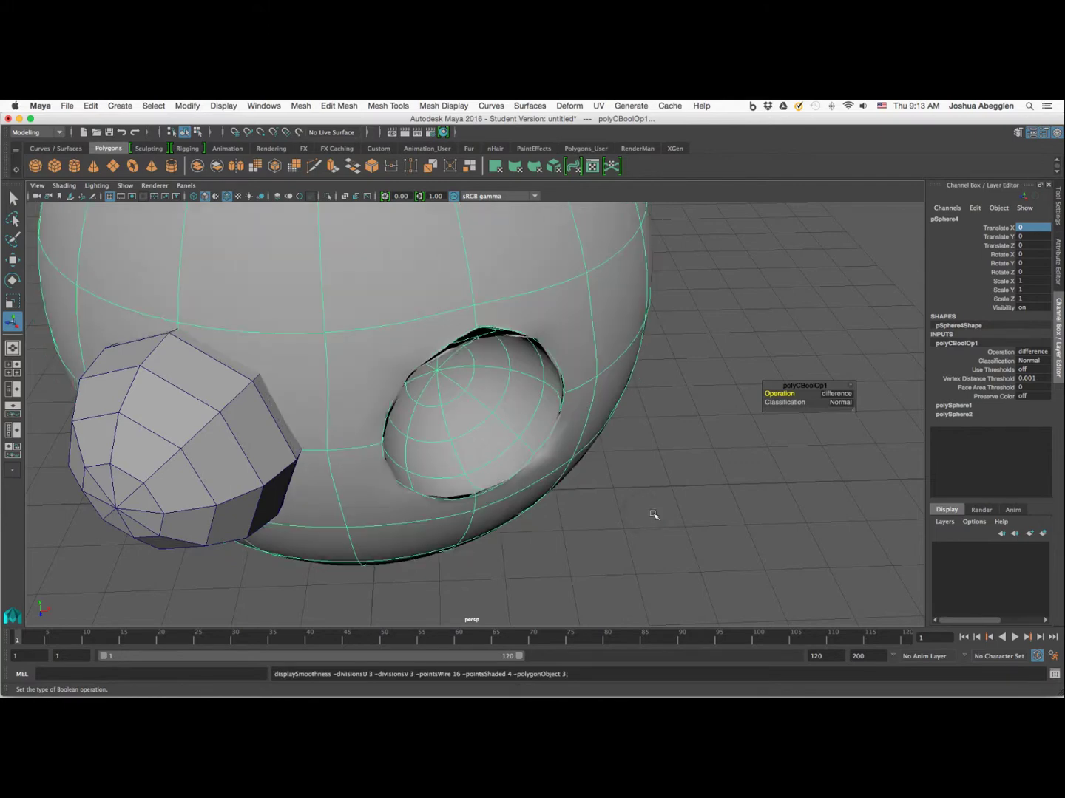
key("1")
key("3")
left_click_drag(588, 529, 545, 494, "alt")
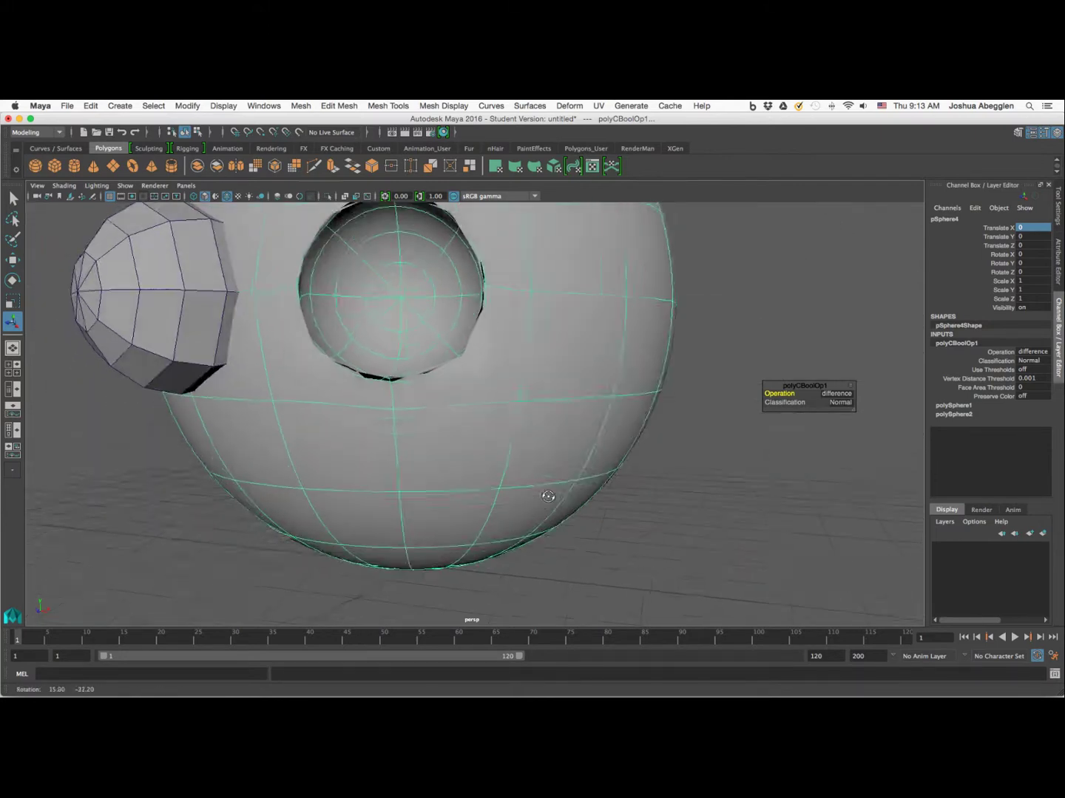
middle_click_drag(545, 494, 594, 620, "alt")
left_click_drag(434, 302, 449, 435, "alt")
key("1")
Step: Merge the two adjacent vertices at the socket rim's corner nearest the duplicated sphere
right_click_drag(346, 397, 309, 388)
left_click_drag(307, 449, 310, 467)
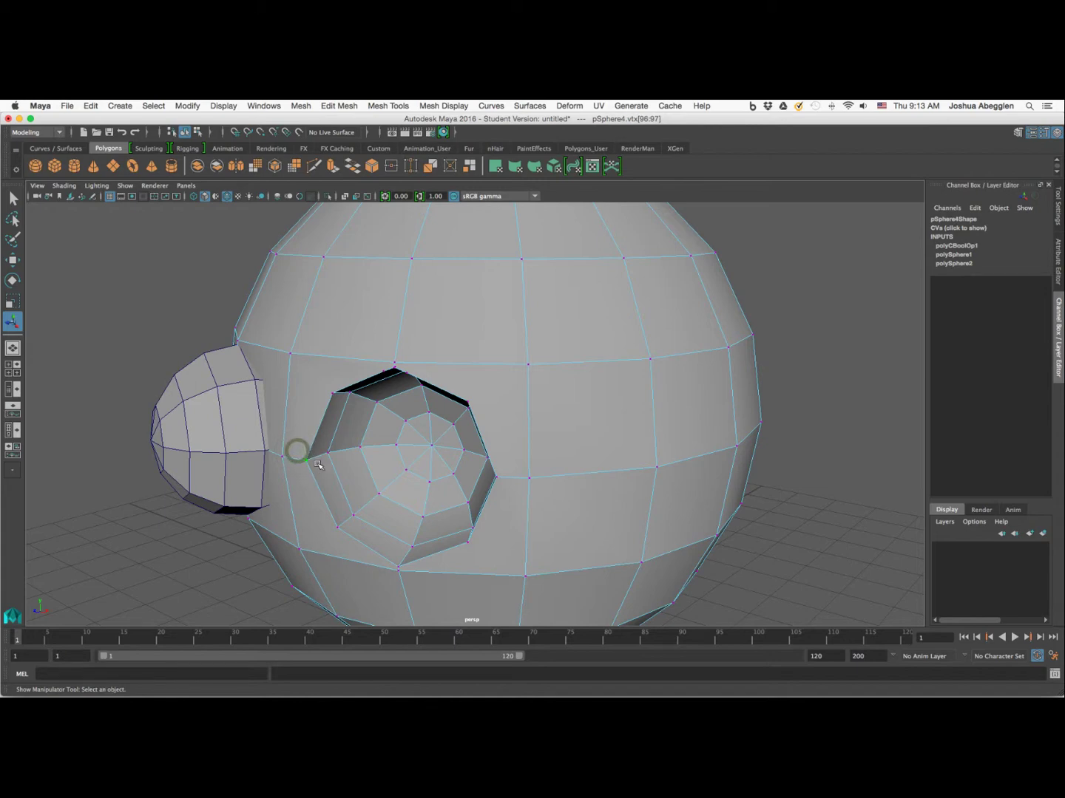
left_click(302, 106)
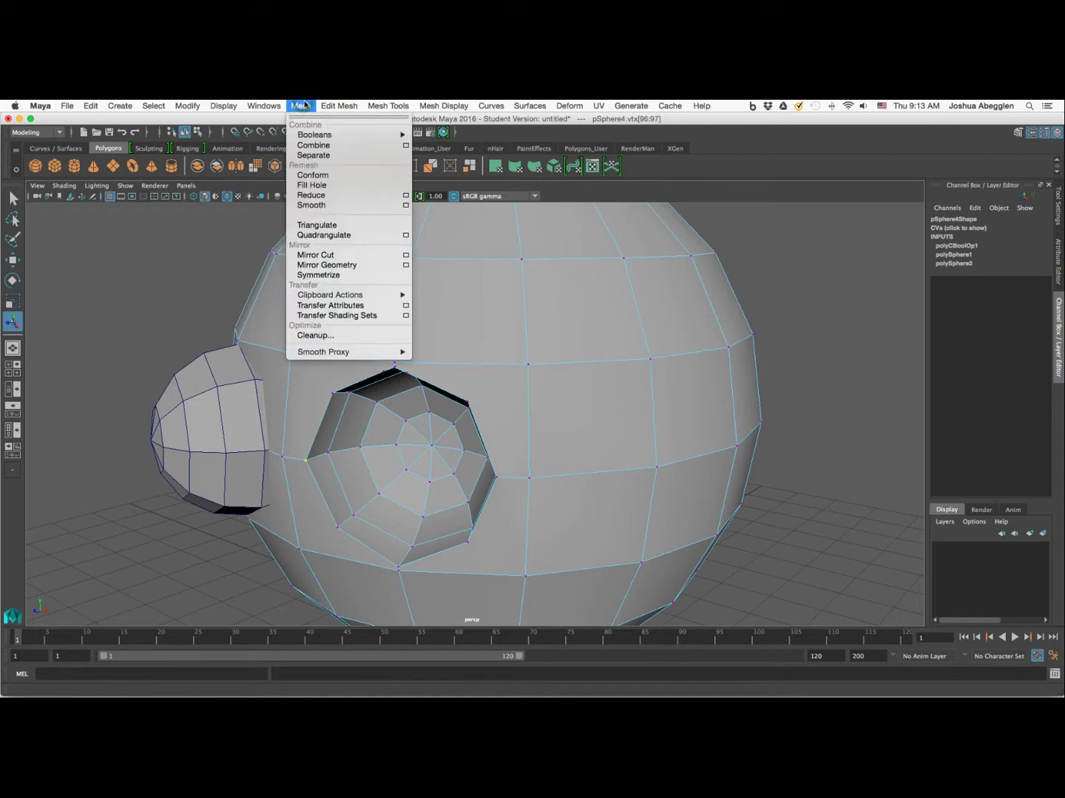
mouse_move(343, 103)
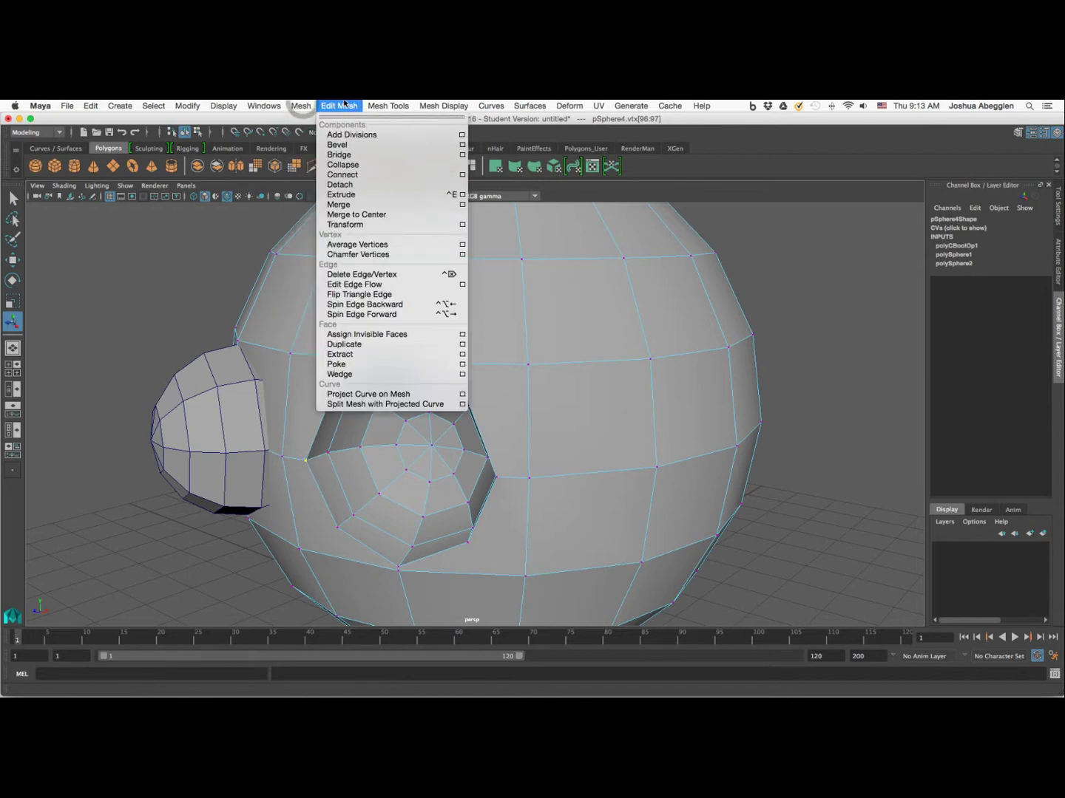
left_click(339, 204)
Step: Examine the merged corner of the socket rim in smooth mesh preview against the unsmoothed display
key("3")
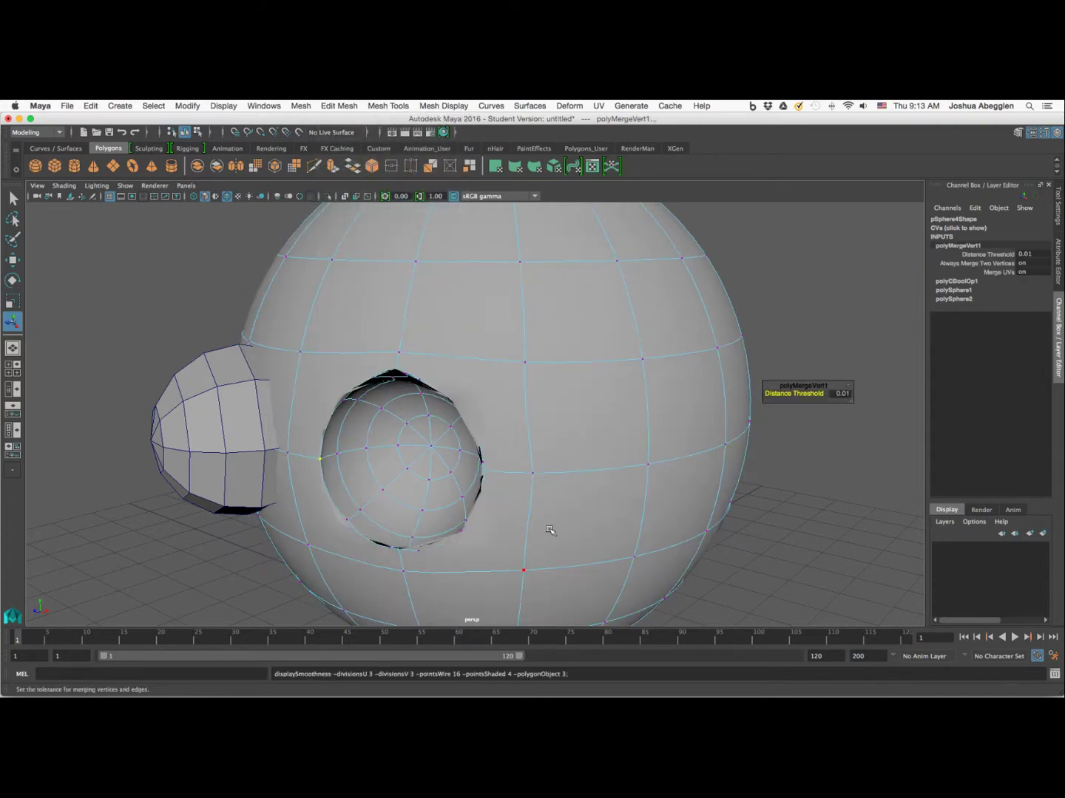
key("1")
key("3")
left_click_drag(462, 567, 476, 572, "alt")
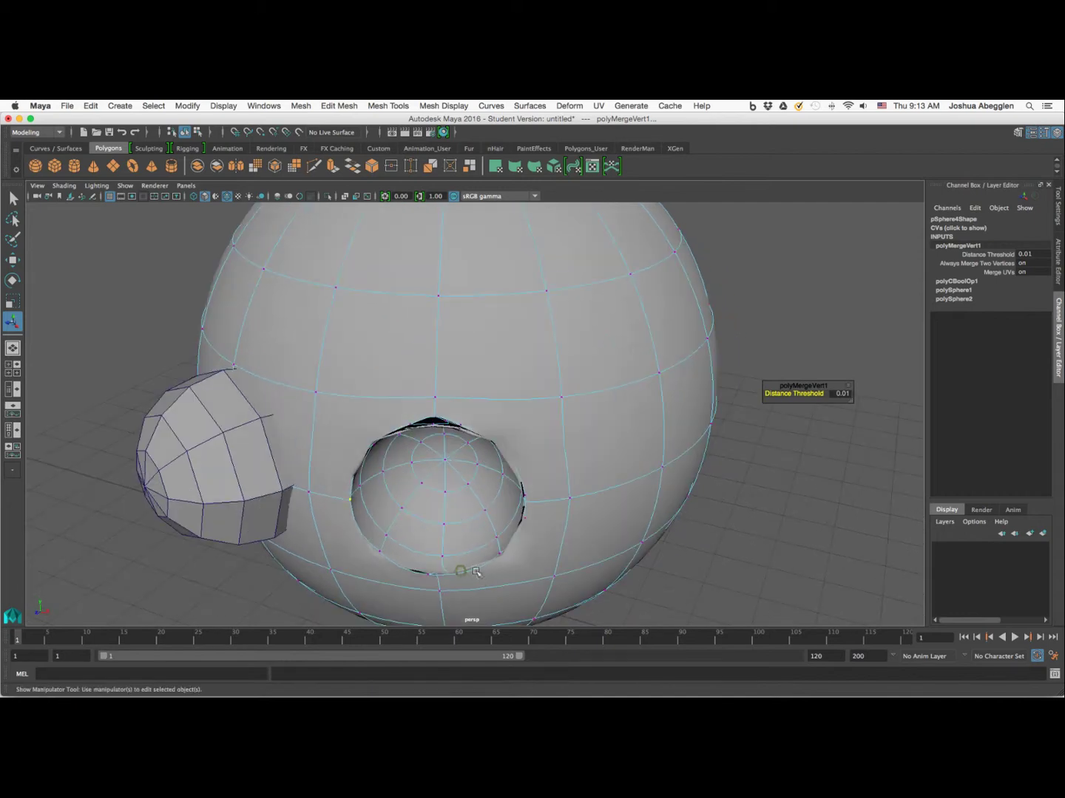
left_click(350, 498)
middle_click_drag(347, 496, 326, 411, "alt")
left_click_drag(476, 485, 444, 508, "alt")
Step: Merge the two adjacent vertices at the bottom corner of the socket rim
key("1")
left_click(445, 510)
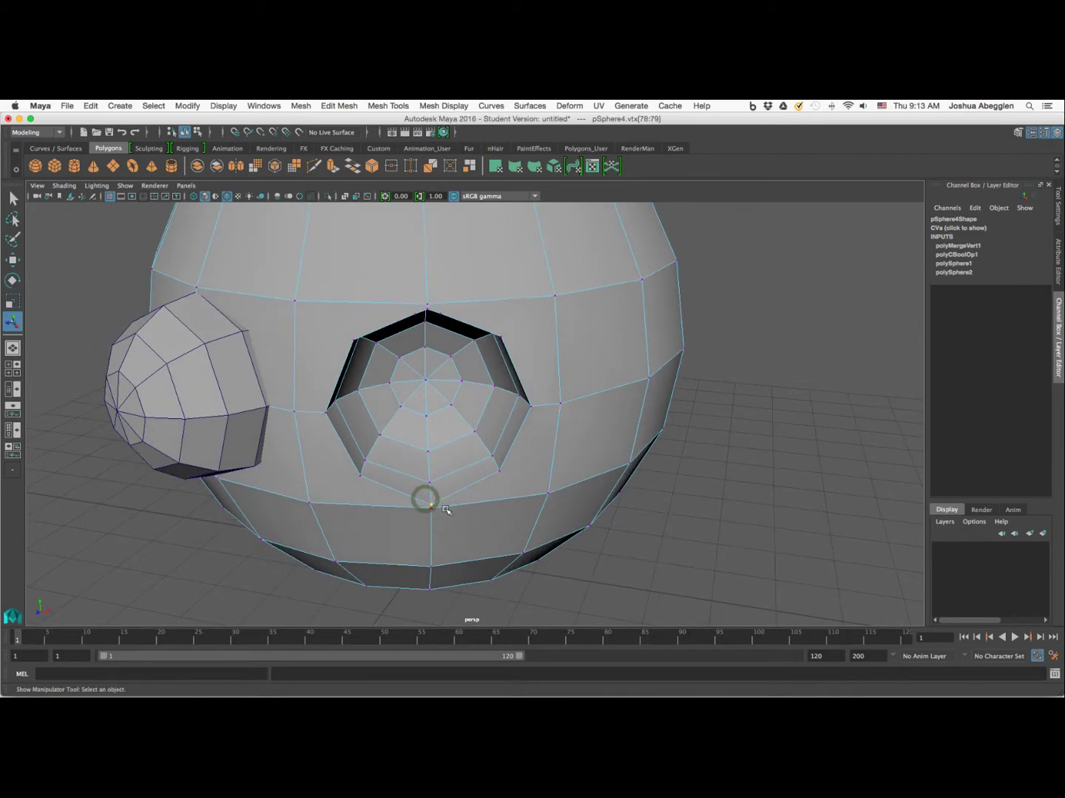
key("3")
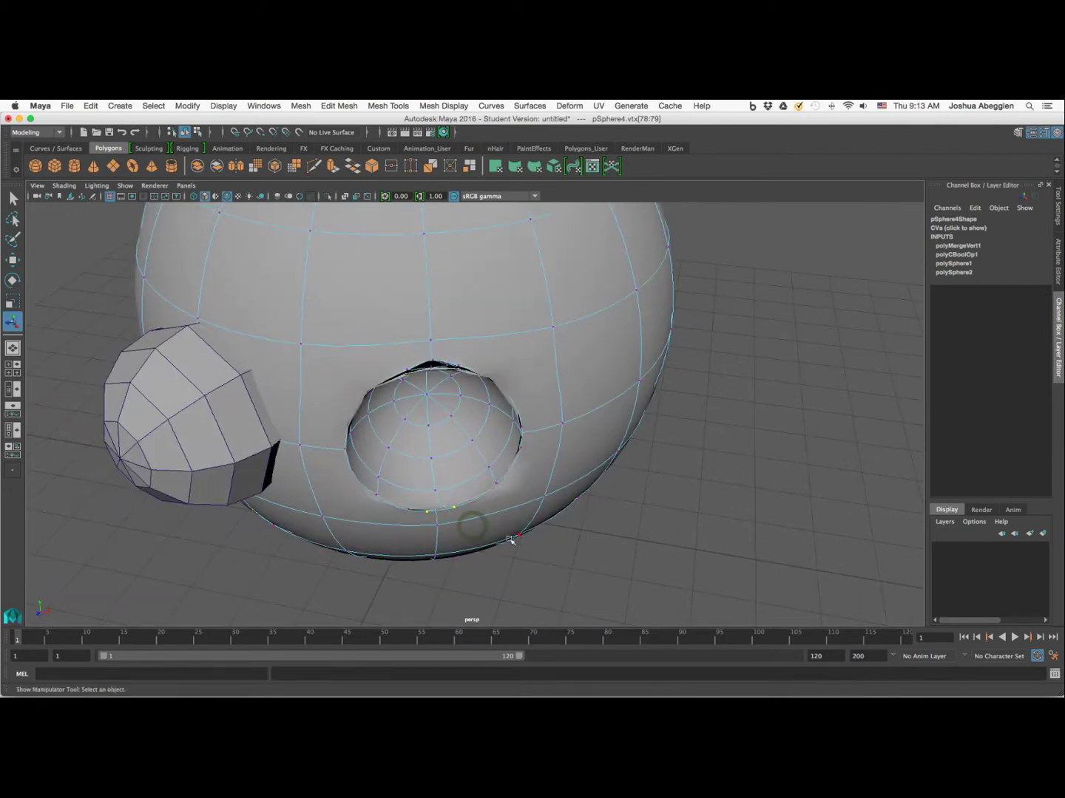
key("g")
mouse_move(553, 555)
left_mouse_down("alt")
mouse_move(585, 544)
mouse_move(588, 507)
mouse_move(554, 554)
mouse_move(547, 534)
left_mouse_up("alt")
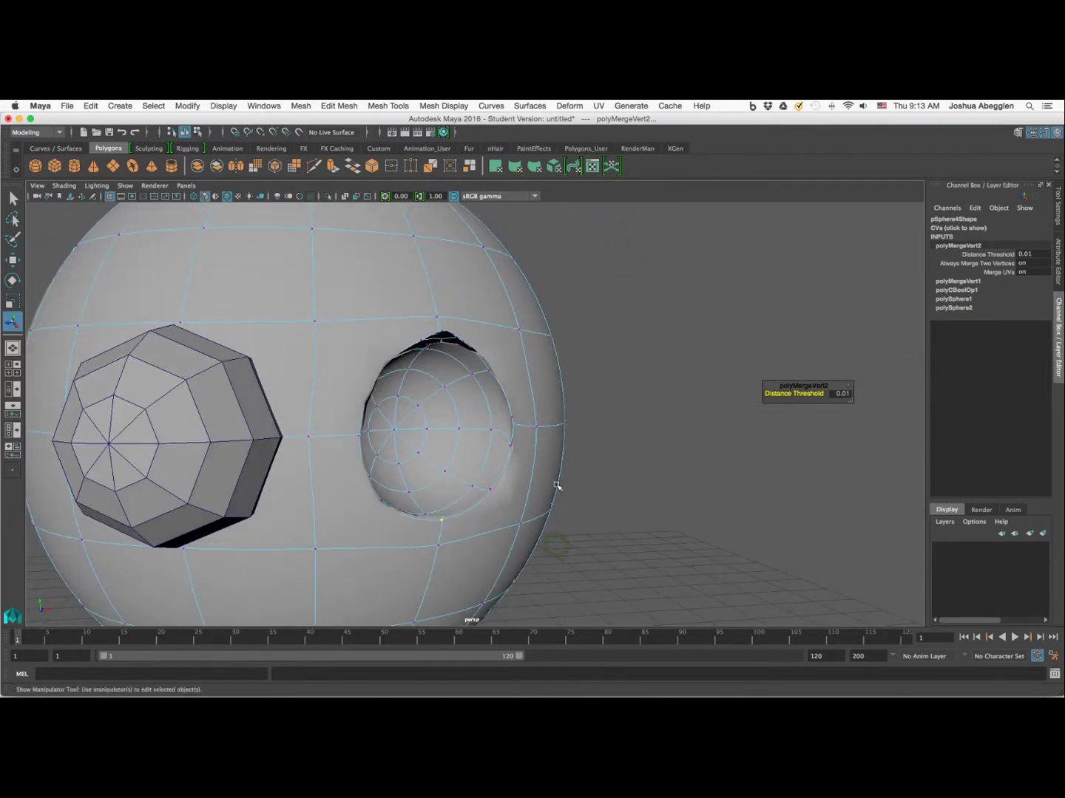
Step: Merge the two adjacent vertices at the socket rim's side corner farthest from the duplicated sphere
key("1")
left_click(524, 429)
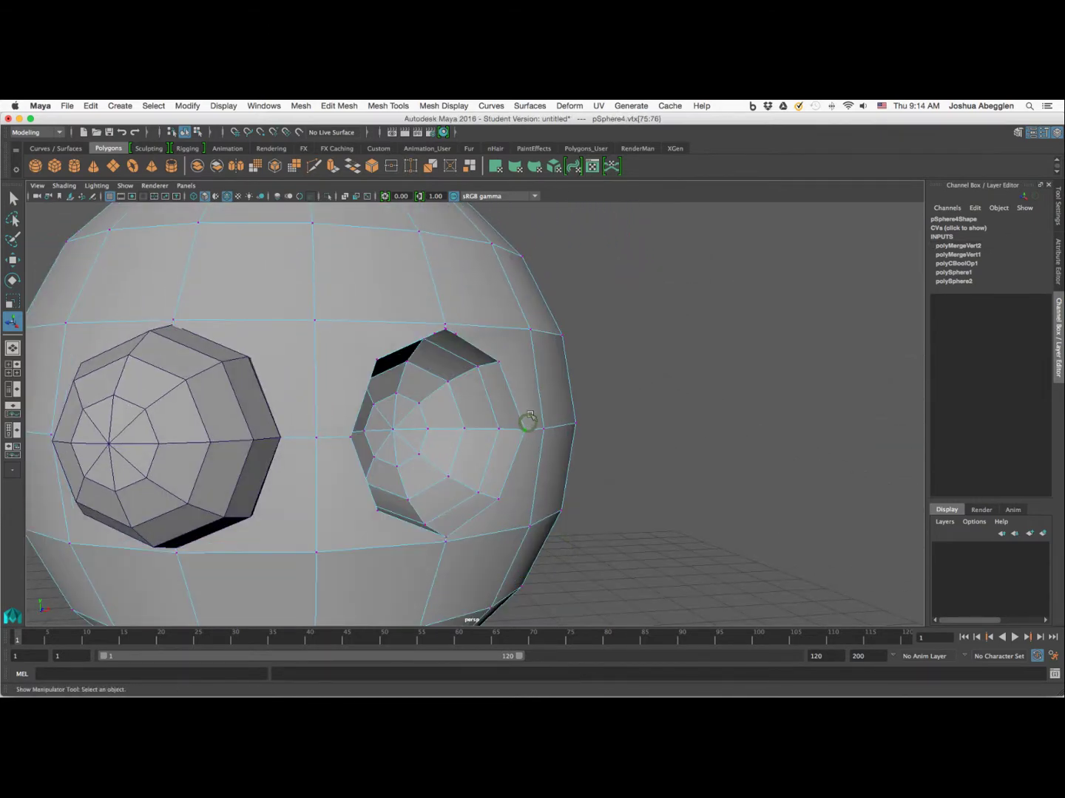
key("3")
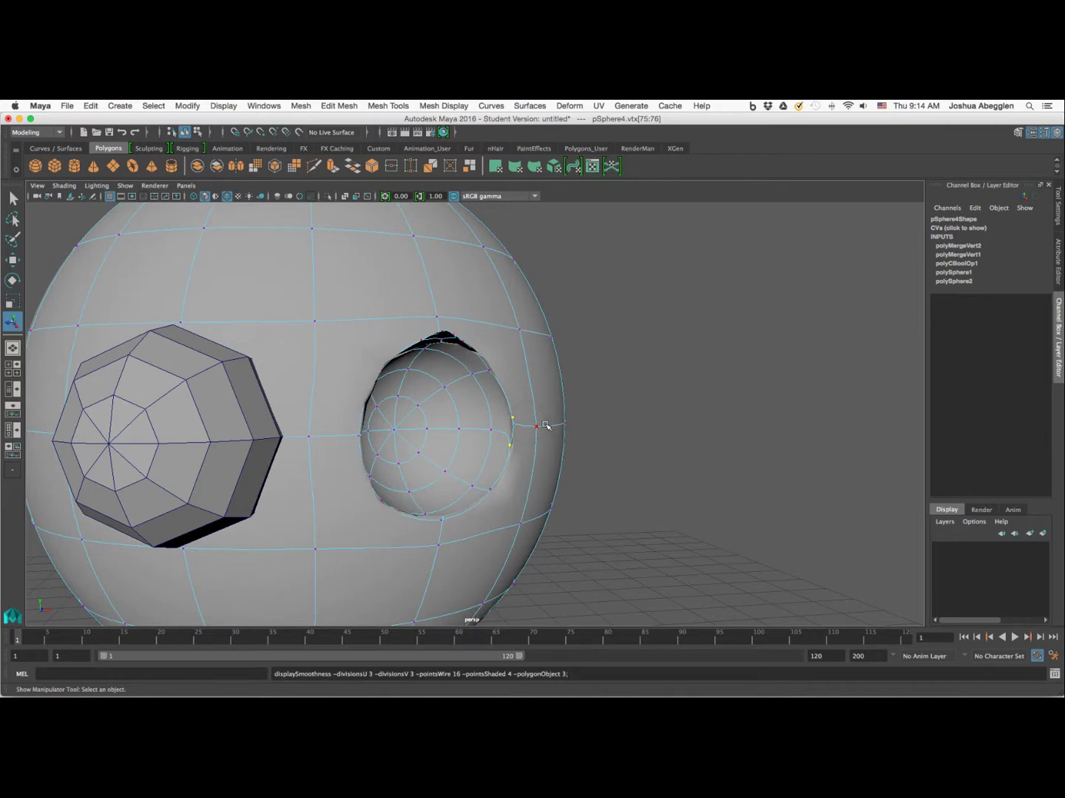
key("g")
left_click_drag(542, 429, 484, 387, "alt")
Step: Merge the selected vertices at the top corner of the socket rim and compare the smoothed and unsmoothed displays
key("1")
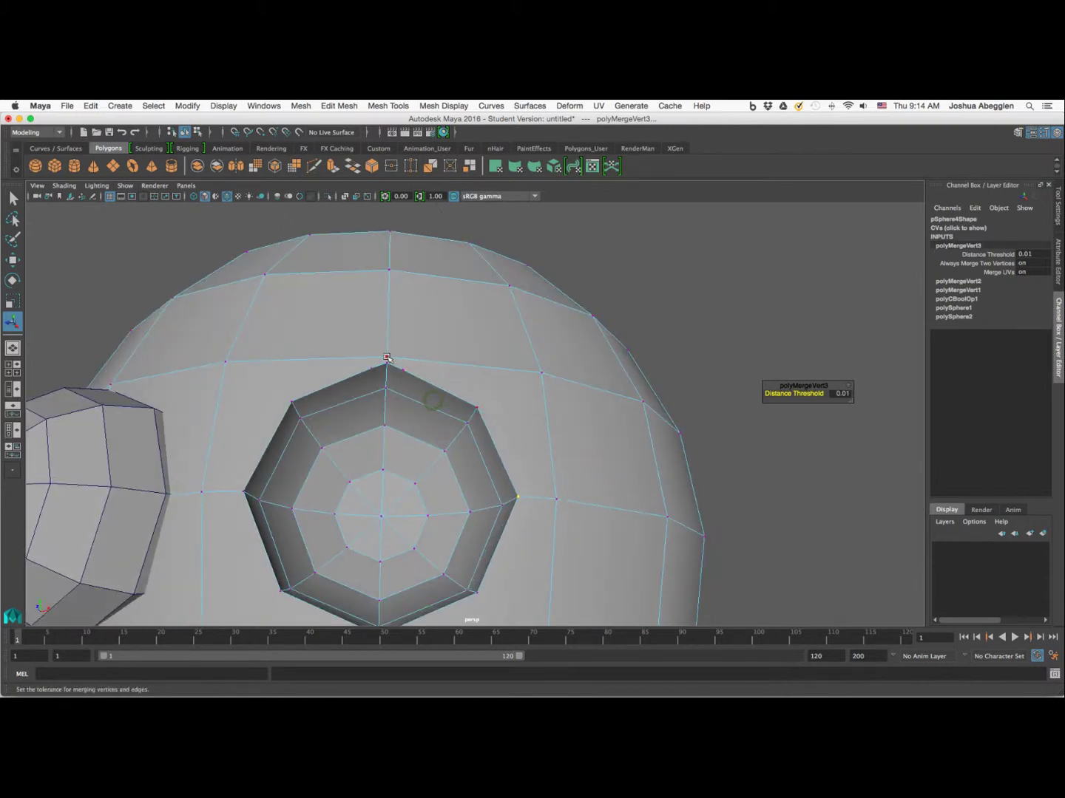
left_click(383, 364)
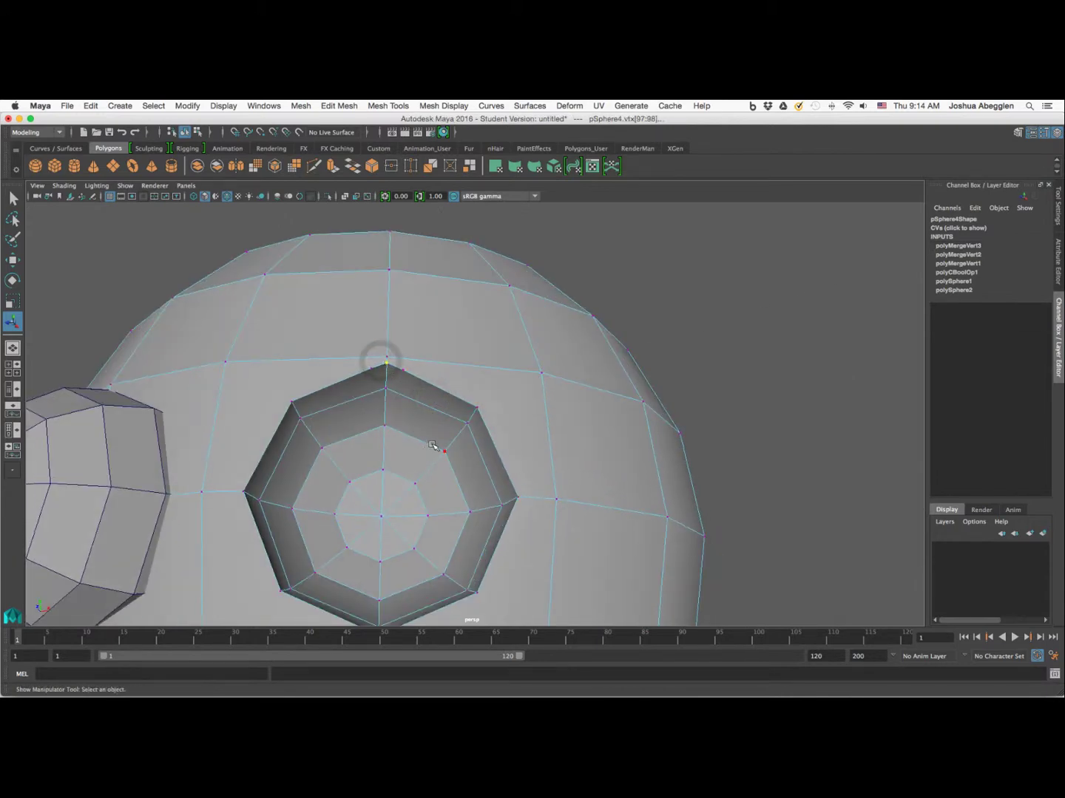
key("g")
key("3")
key("1")
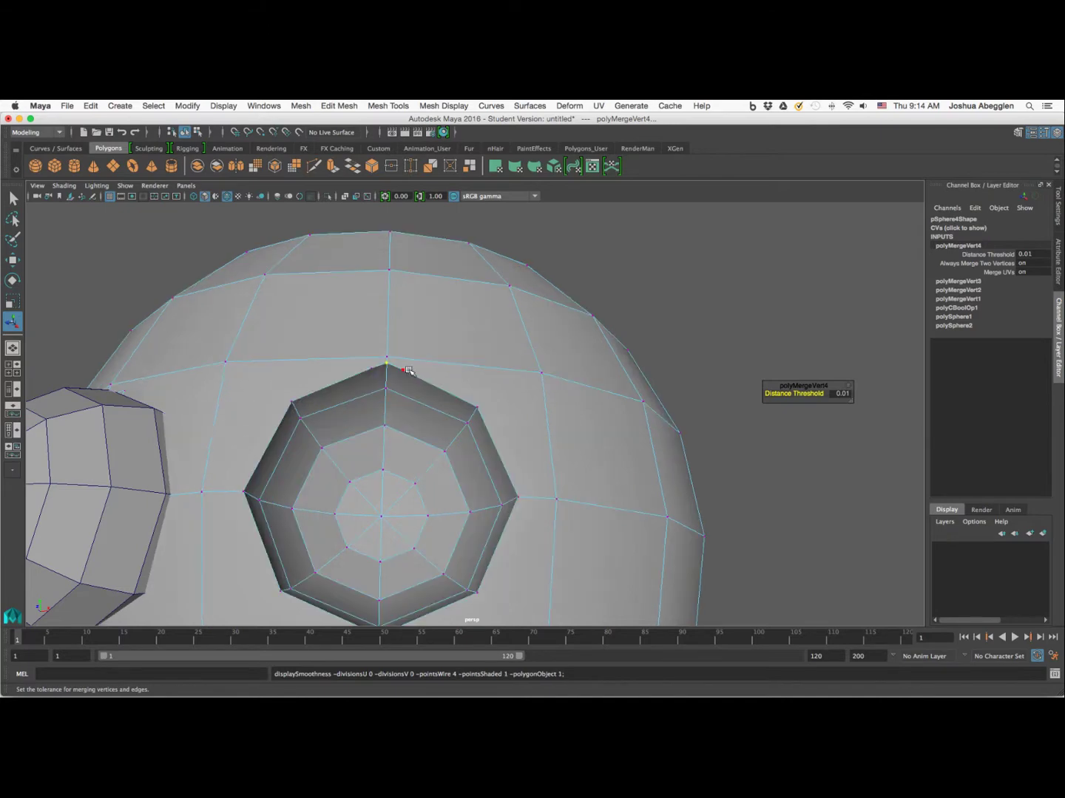
Step: Set the distance threshold of the merge at the rim's top corner to 1
mouse_move(371, 371)
left_mouse_down("alt")
mouse_move(373, 354)
mouse_move(372, 363)
left_mouse_up("alt")
right_click_drag(372, 366, 558, 434, "alt")
middle_click_drag(557, 434, 612, 524, "alt")
left_click_drag(612, 523, 578, 479, "alt")
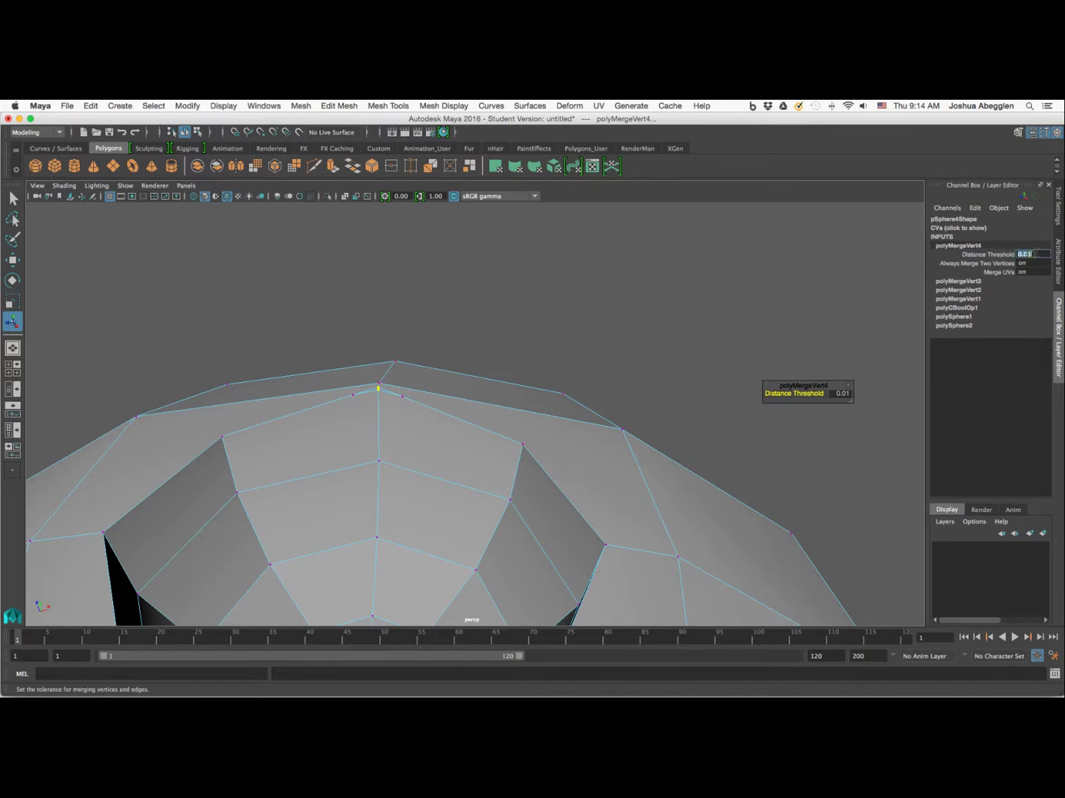
key("Tab")
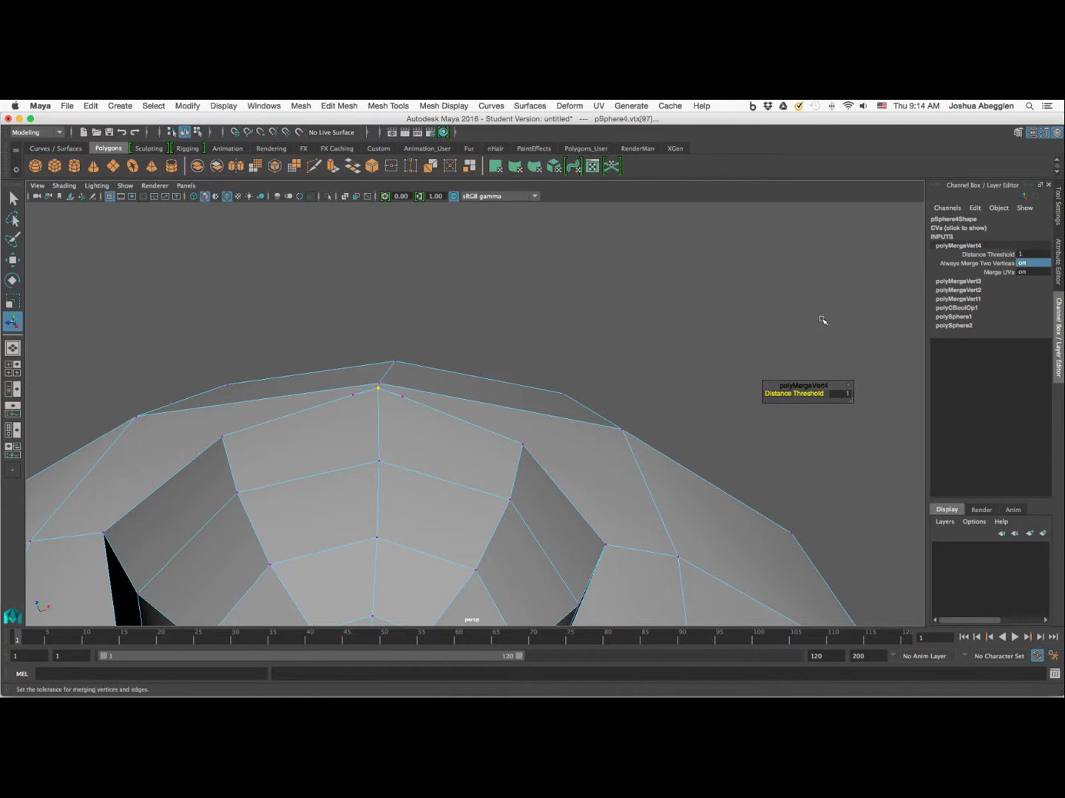
Step: Delete the two stray vertices on either side of the rim's top corner and preview the socket smoothed
left_click(628, 444)
left_click_drag(475, 460, 410, 395, "alt")
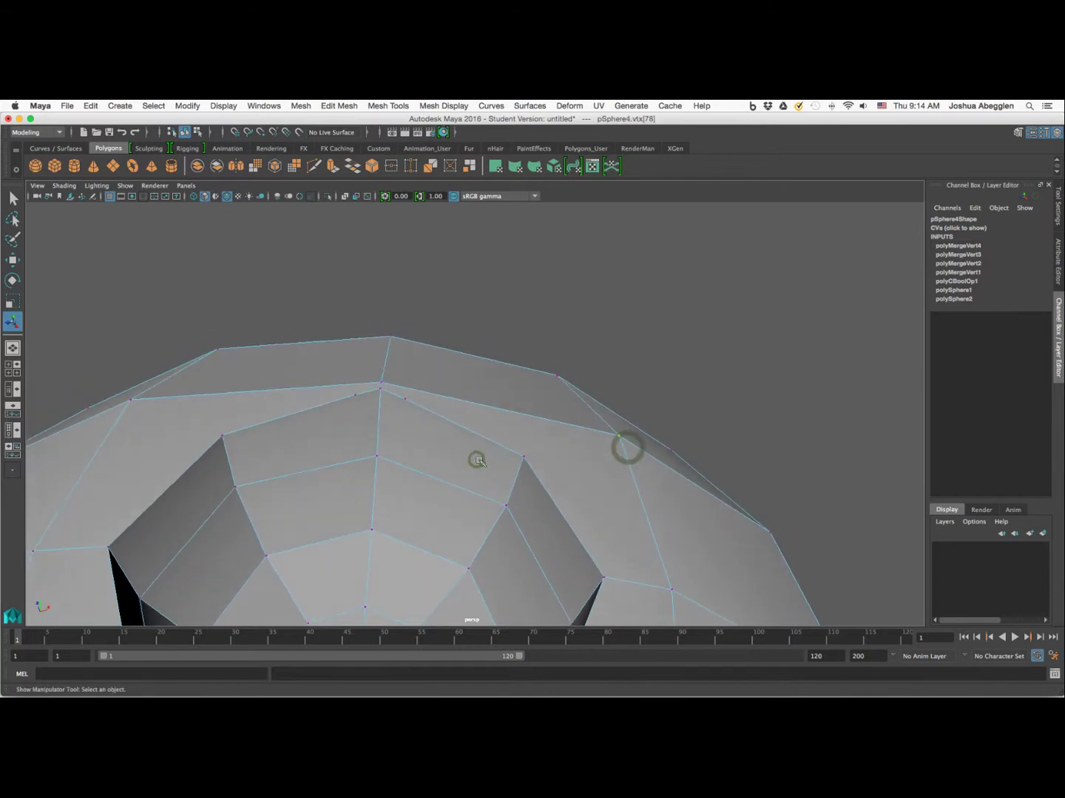
left_click(406, 397)
left_click(356, 394, "shift")
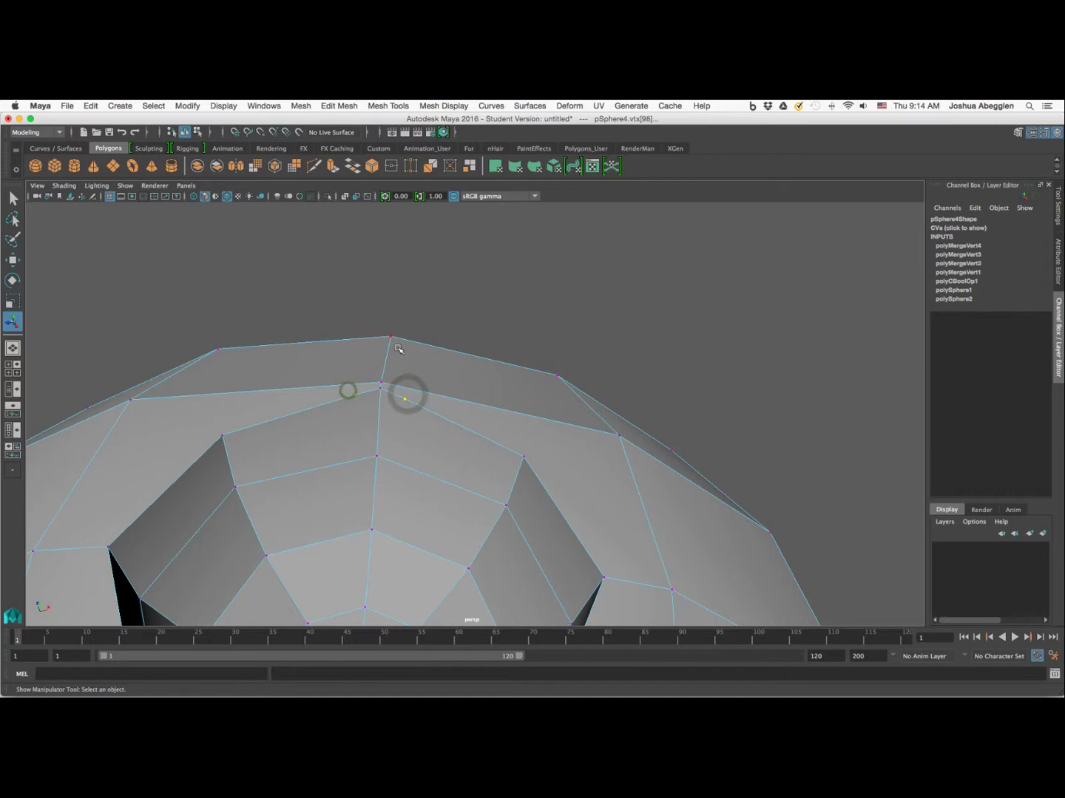
key("Delete")
left_click_drag(462, 393, 475, 469, "alt")
key("3")
left_click_drag(477, 420, 314, 335, "alt")
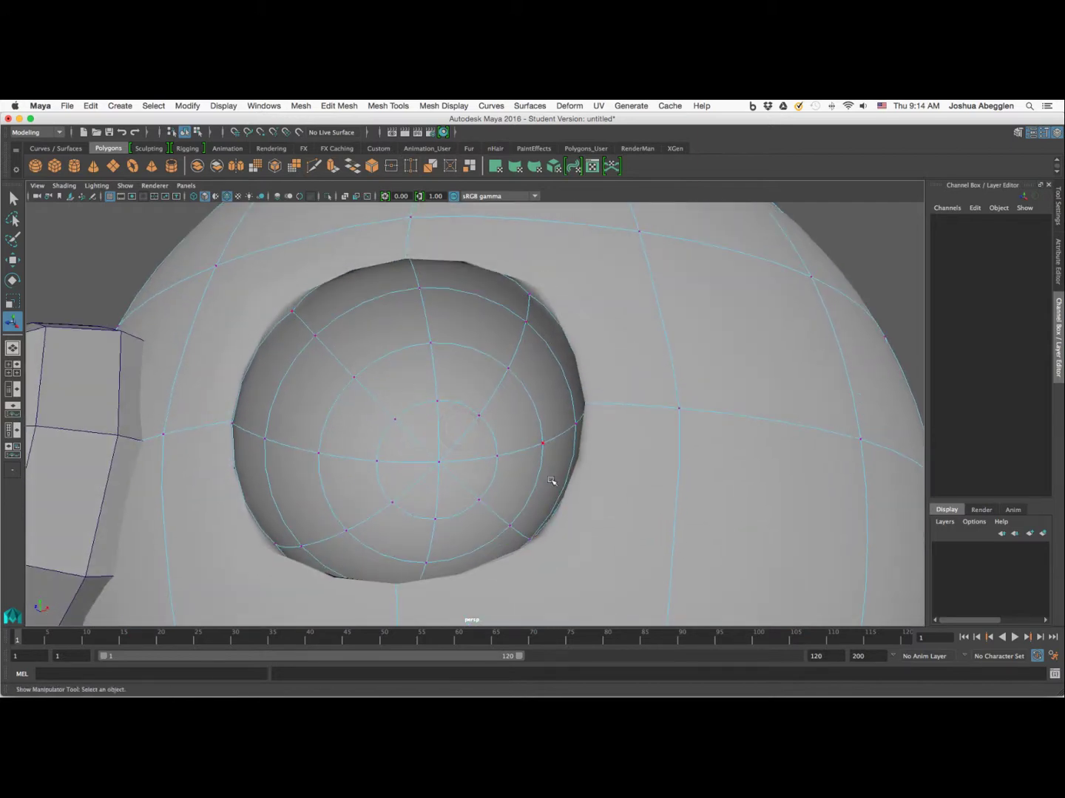
mouse_move(558, 518)
left_mouse_down("alt")
mouse_move(597, 539)
mouse_move(569, 525)
left_mouse_up("alt")
scroll(565, 445, "down", 1)
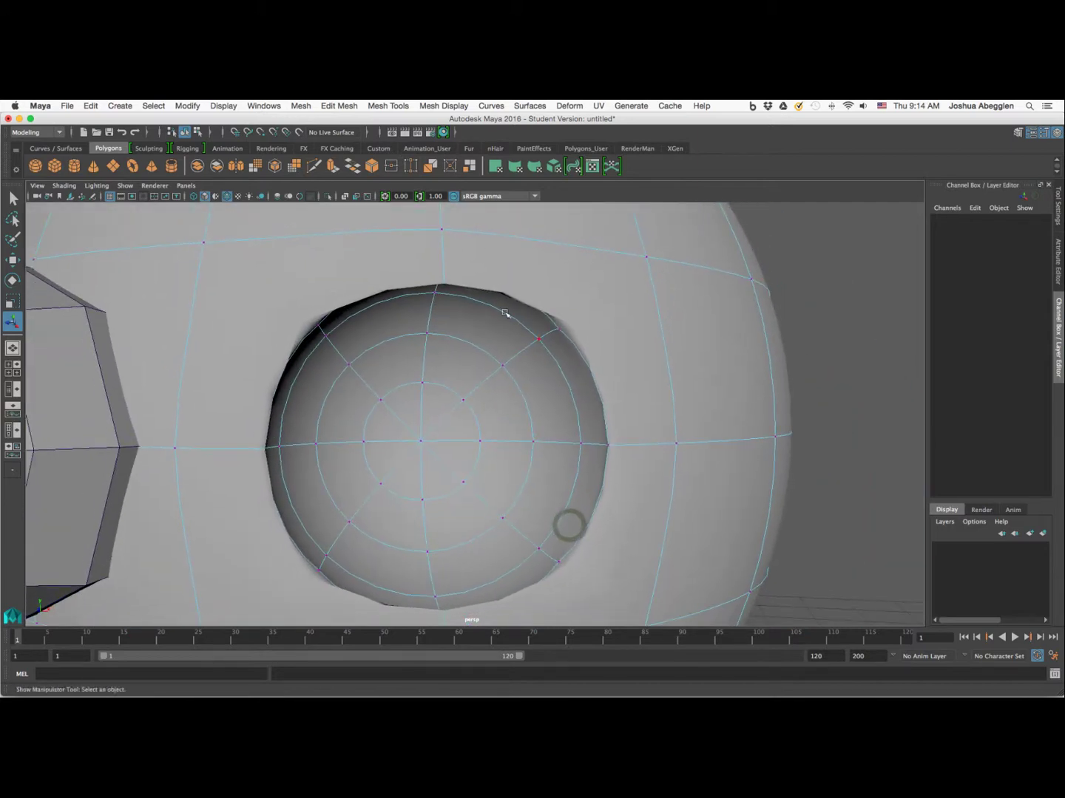
Step: Cut an edge with Multi-Cut from the sphere's upper-left grid corner to the socket rim's upper-left corner in the unsmoothed display
left_click(390, 108)
mouse_move(339, 105)
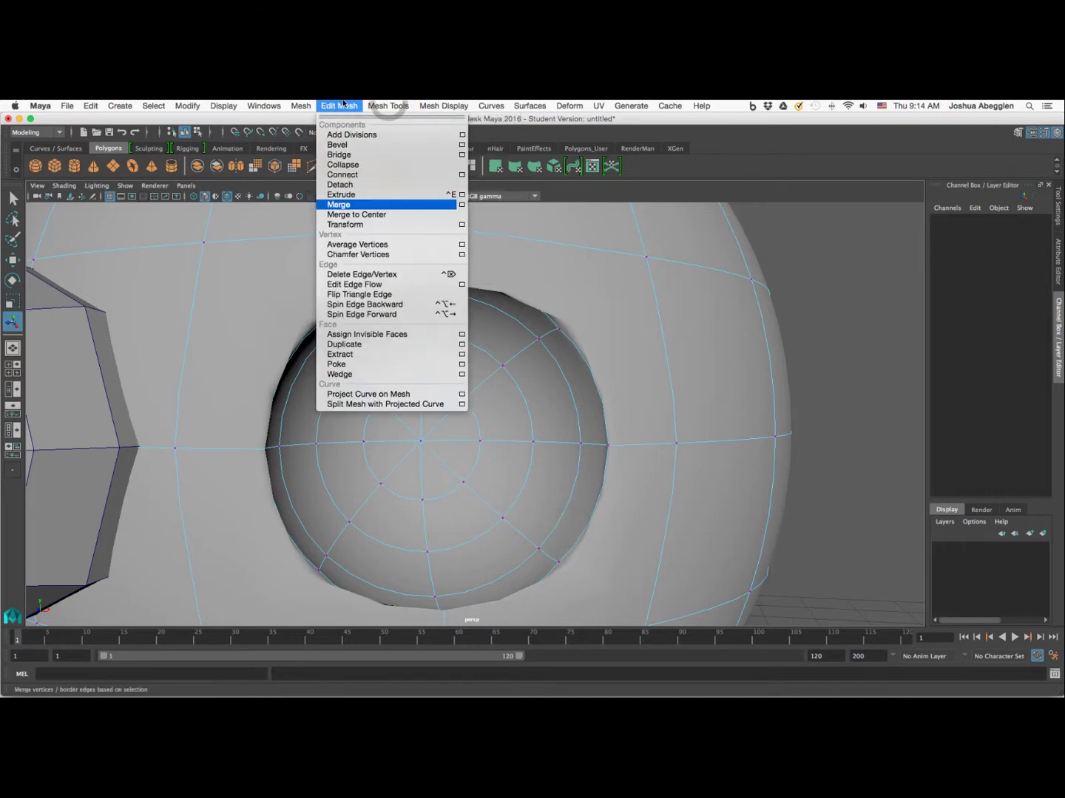
mouse_move(390, 106)
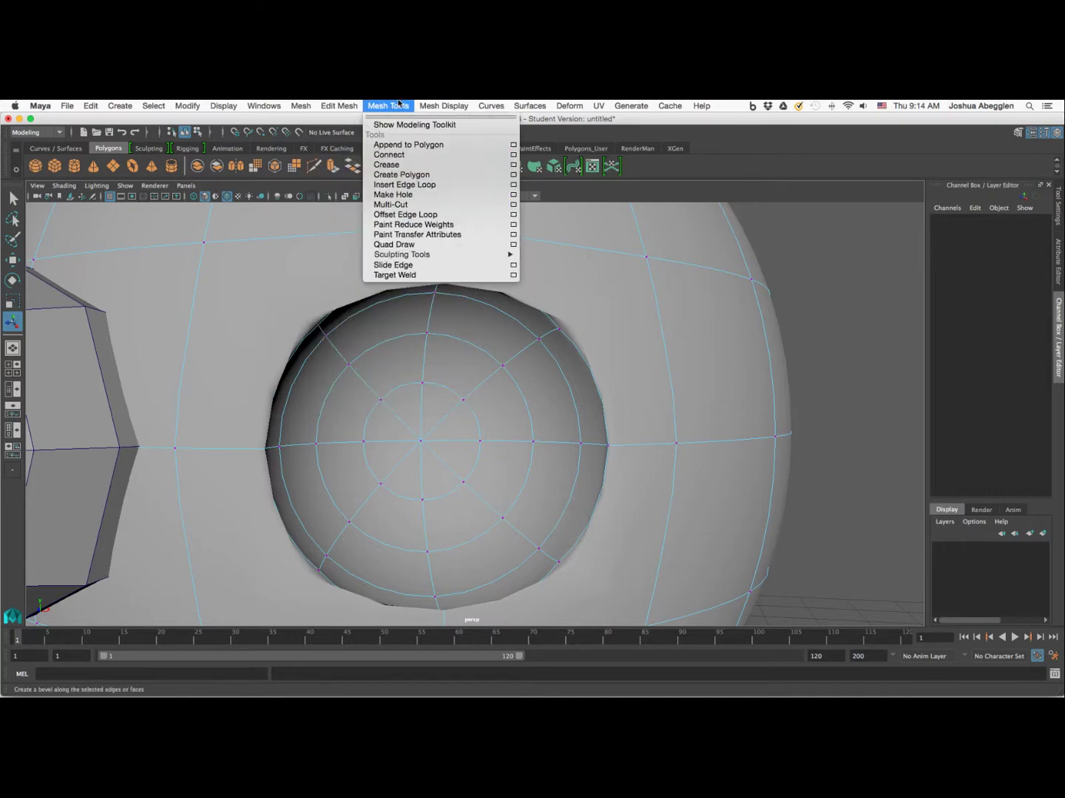
left_click(384, 204)
key("1")
middle_click_drag(352, 285, 284, 274, "alt")
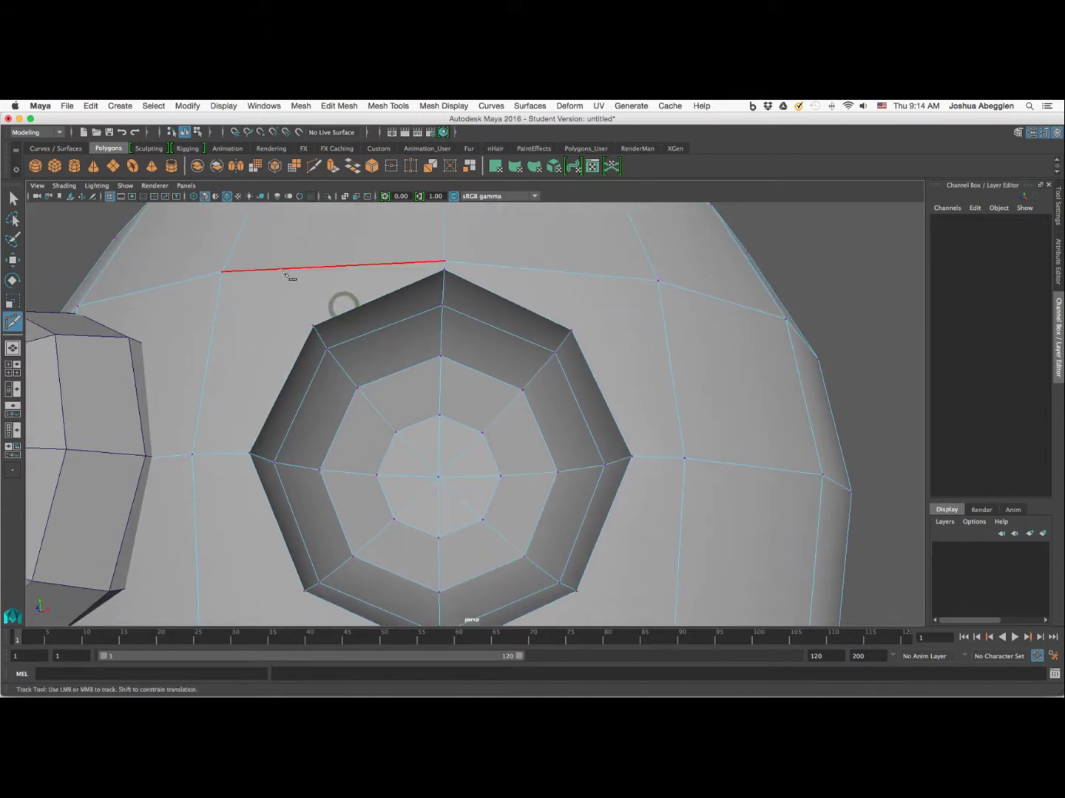
left_click(219, 277)
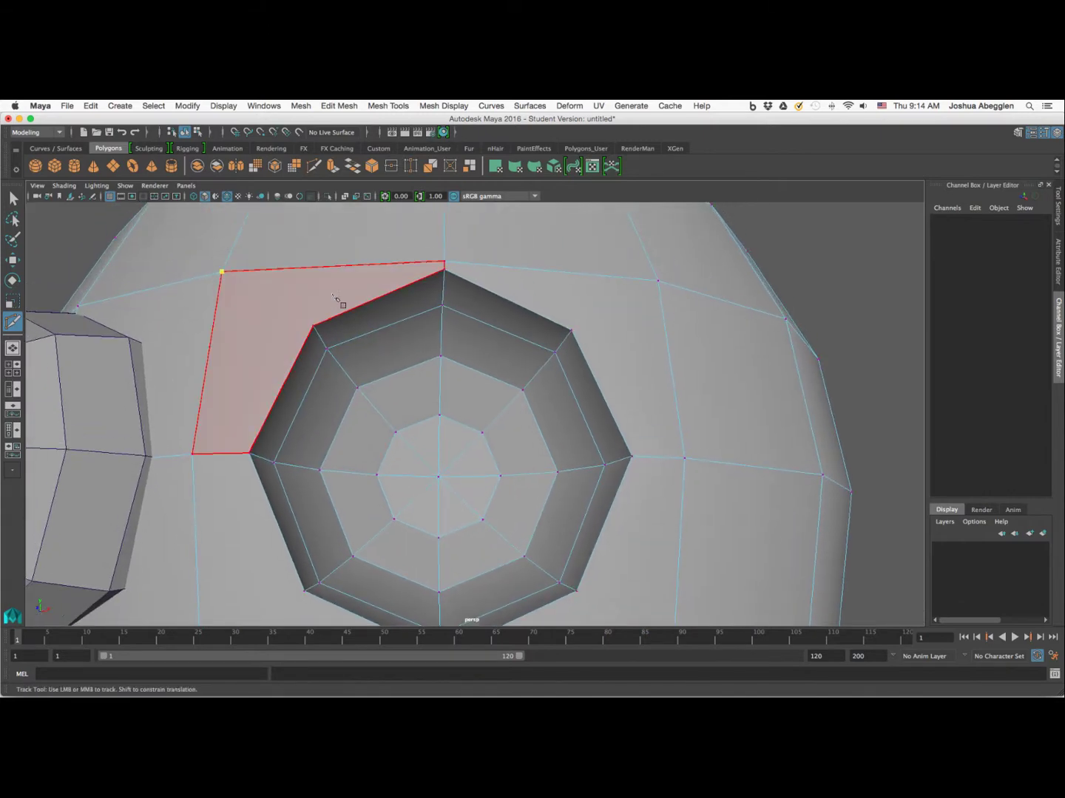
left_click(315, 327)
key("Return")
left_click_drag(449, 300, 453, 301, "alt")
left_click(447, 262)
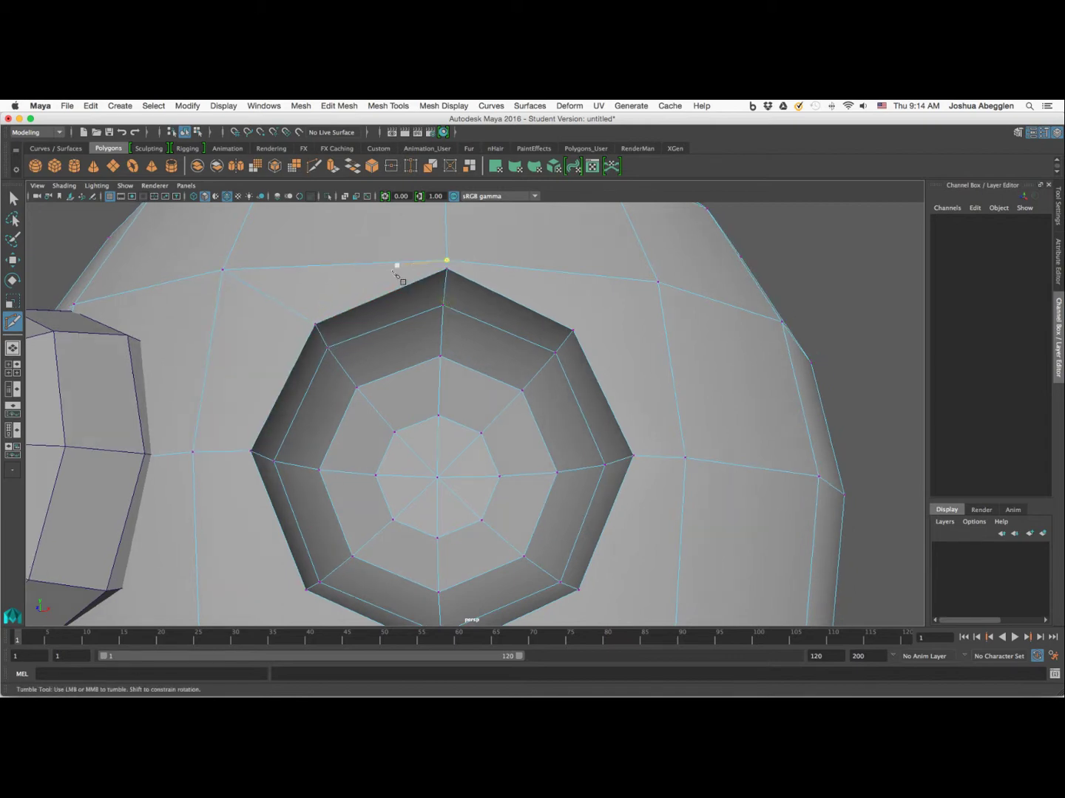
key("Return")
middle_click_drag(396, 299, 398, 304, "alt")
left_click(444, 360)
key("Return")
middle_click_drag(490, 373, 496, 321, "alt")
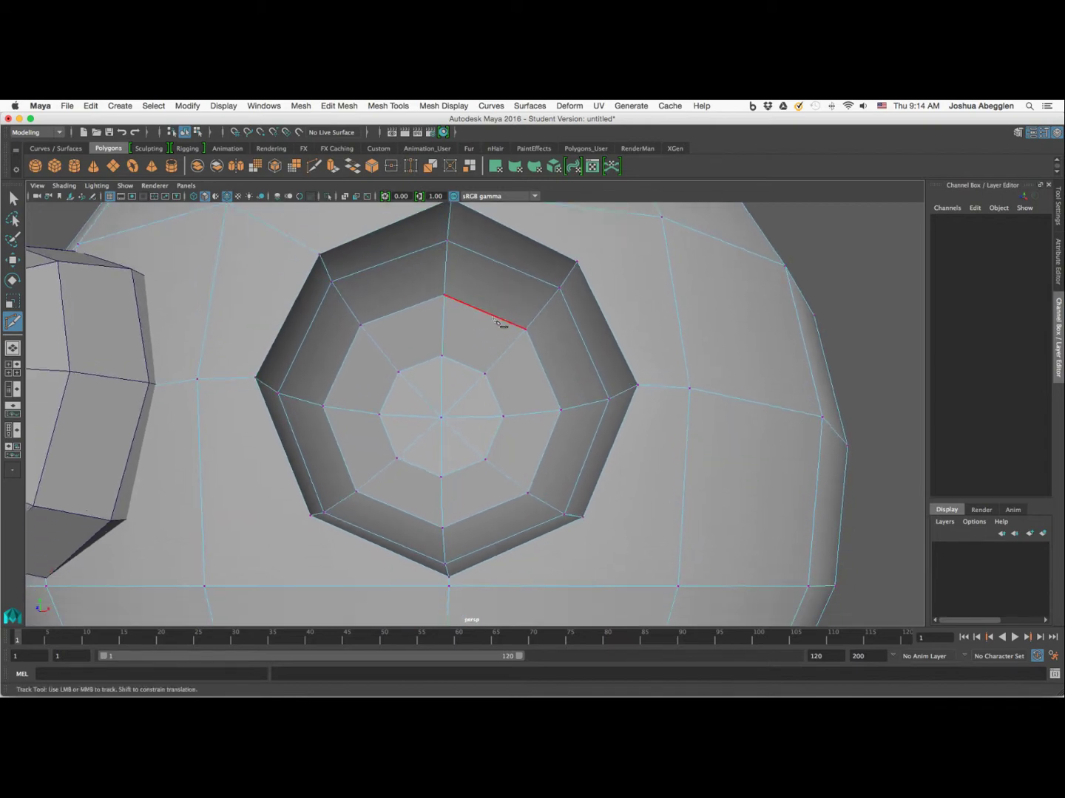
left_click_drag(495, 321, 497, 335, "alt")
right_click_drag(497, 336, 450, 316, "alt")
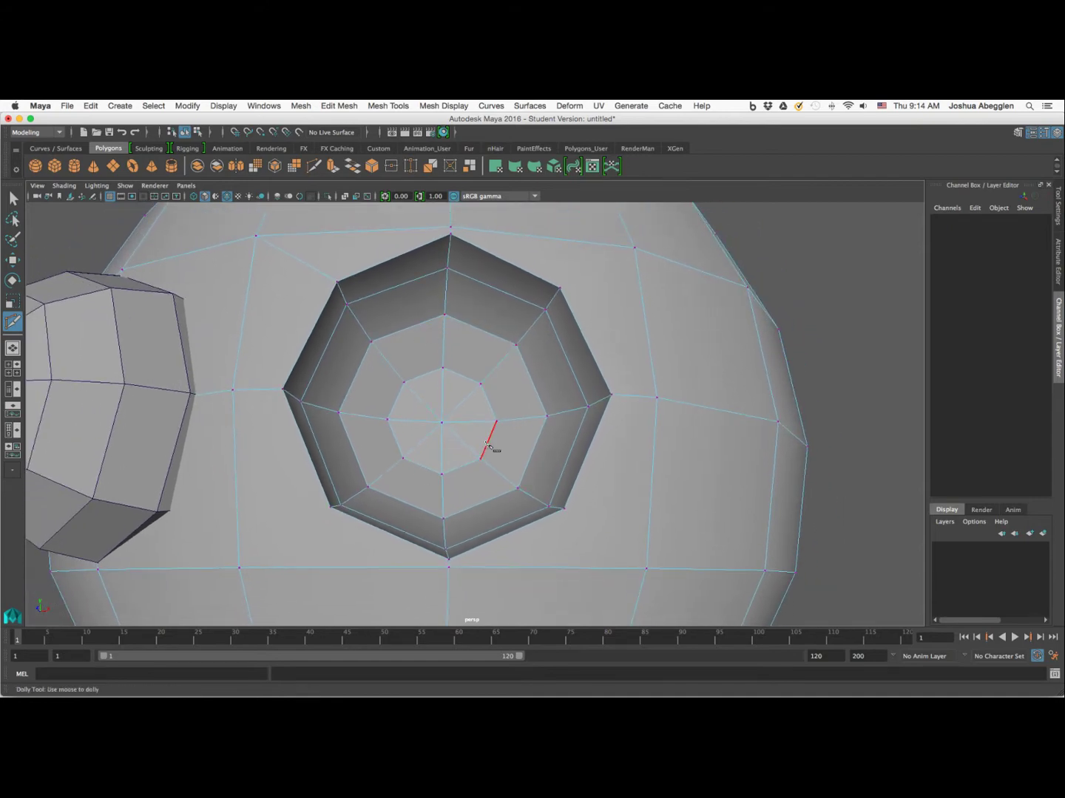
left_click_drag(487, 444, 485, 442, "alt")
middle_click_drag(483, 444, 482, 472, "alt")
left_click(333, 315)
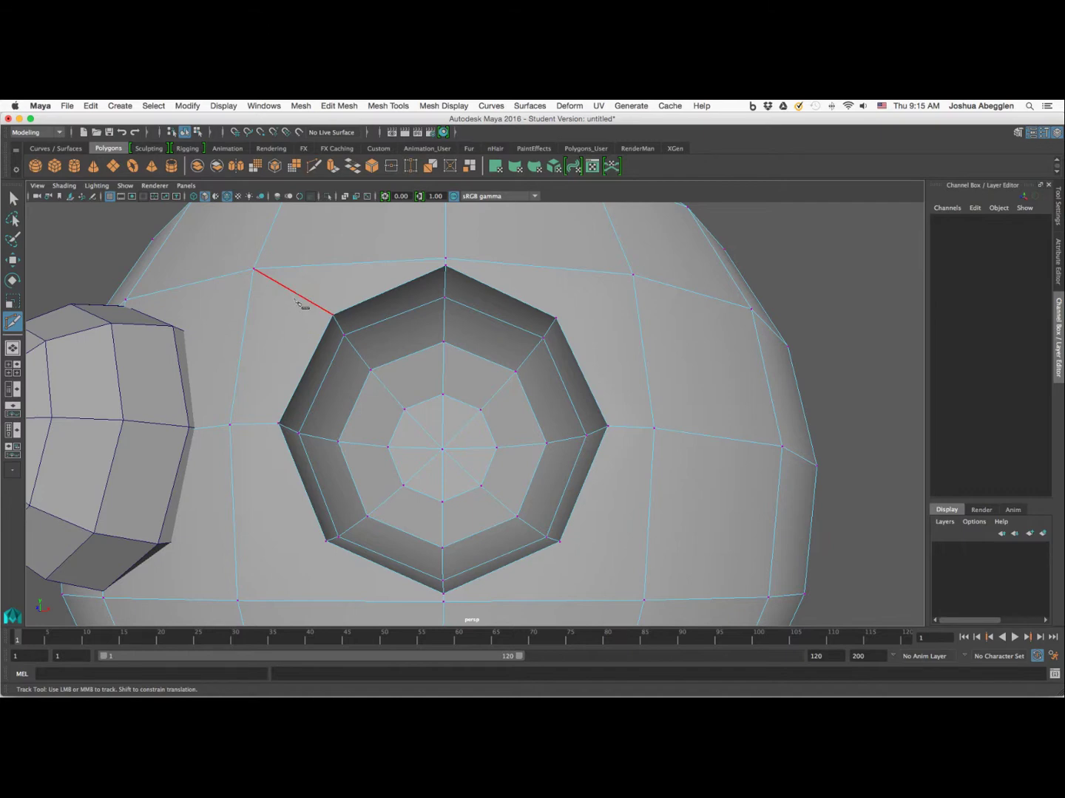
key("Return")
Step: Cut edges from the surrounding grid corners to the rim's upper-right, lower-right and lower-left corners, and preview the mesh smoothed
left_click(632, 276)
left_click(556, 317)
right_click(633, 293)
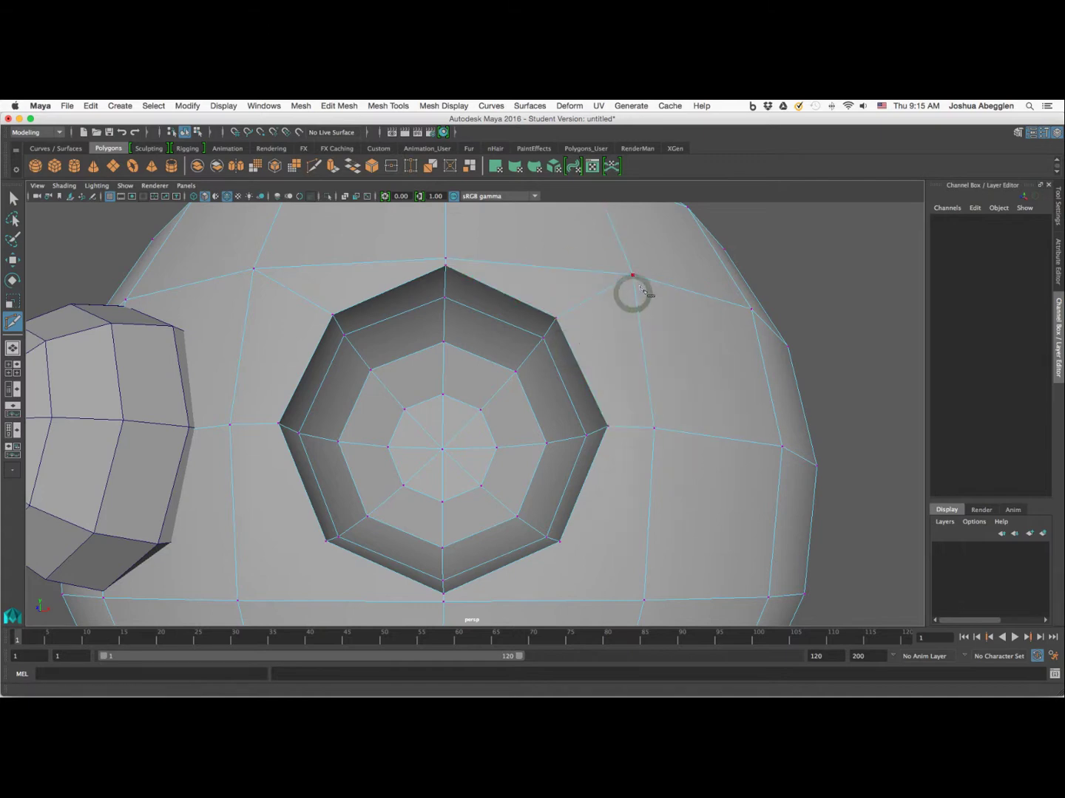
middle_click_drag(632, 458, 637, 377, "alt")
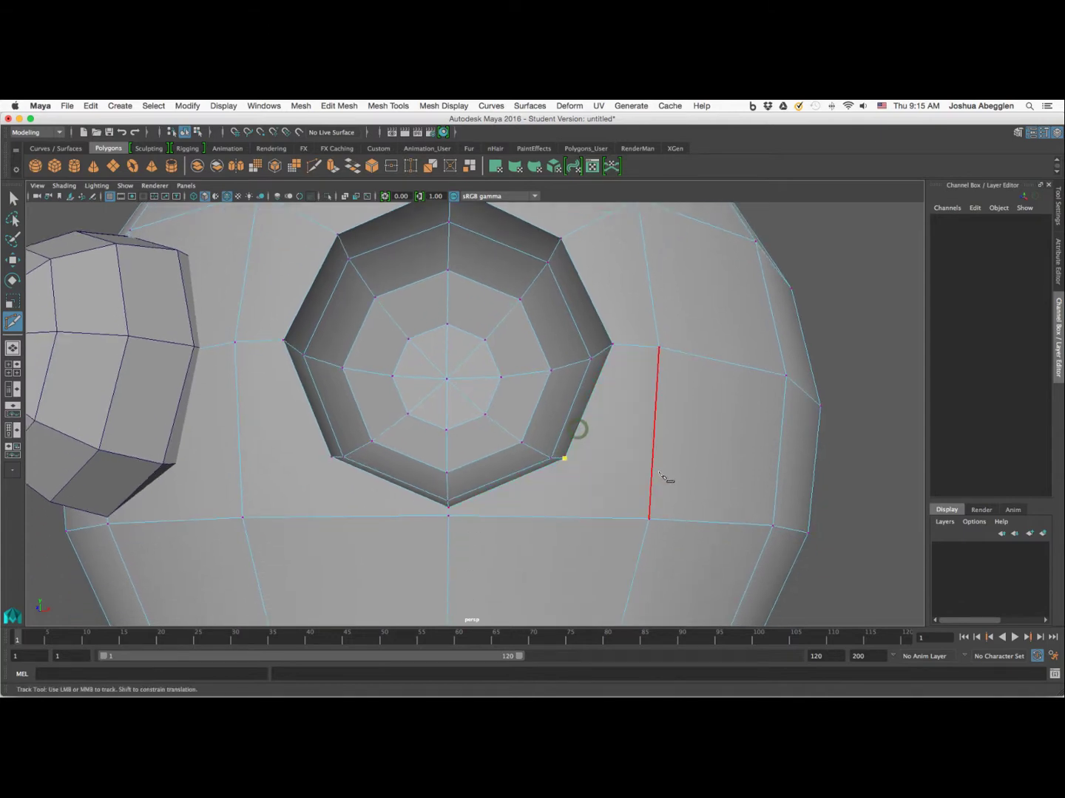
right_click(648, 540)
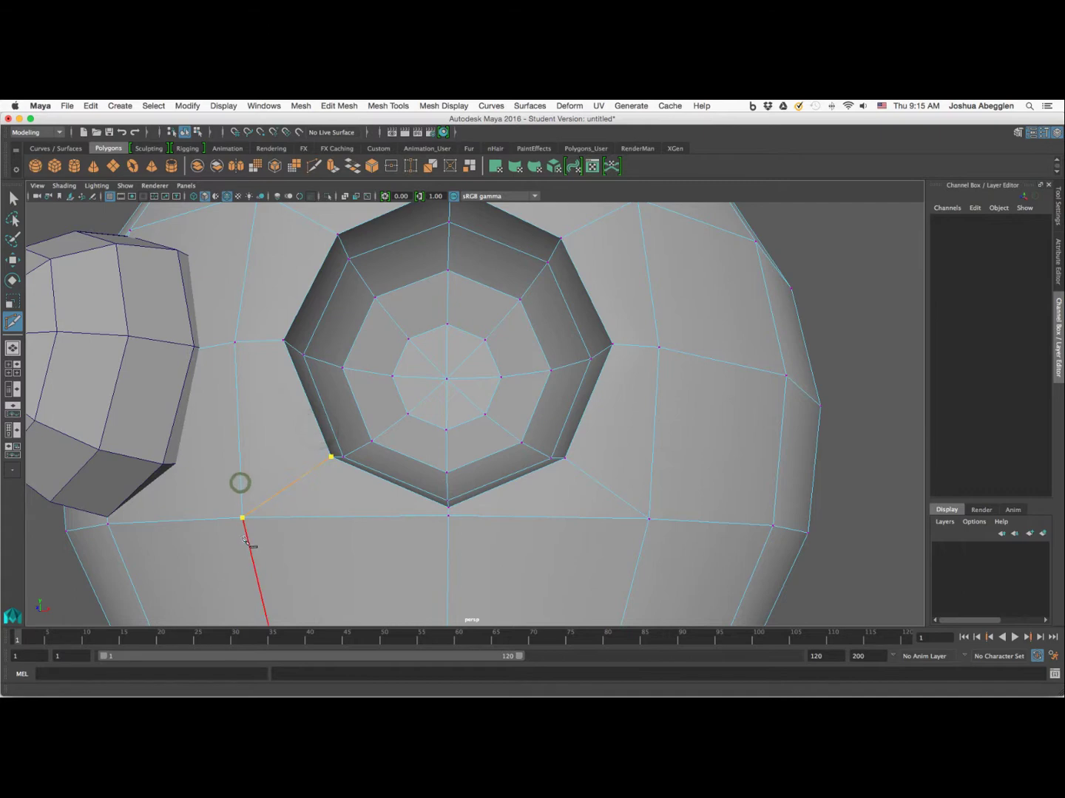
scroll(249, 517, "down", 3)
left_click_drag(646, 388, 651, 508, "alt")
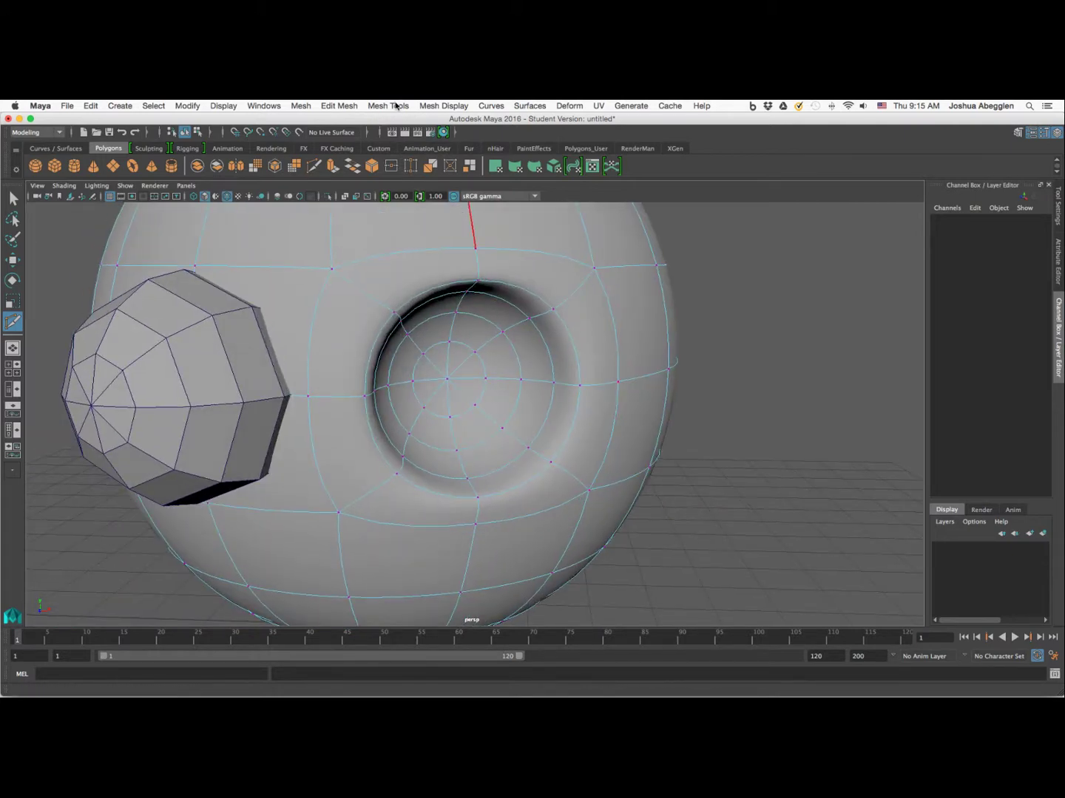
Step: Insert an edge loop close to the socket's rim and preview the sharpened rim in smooth mesh display
left_click(395, 106)
left_click(414, 187)
key("1")
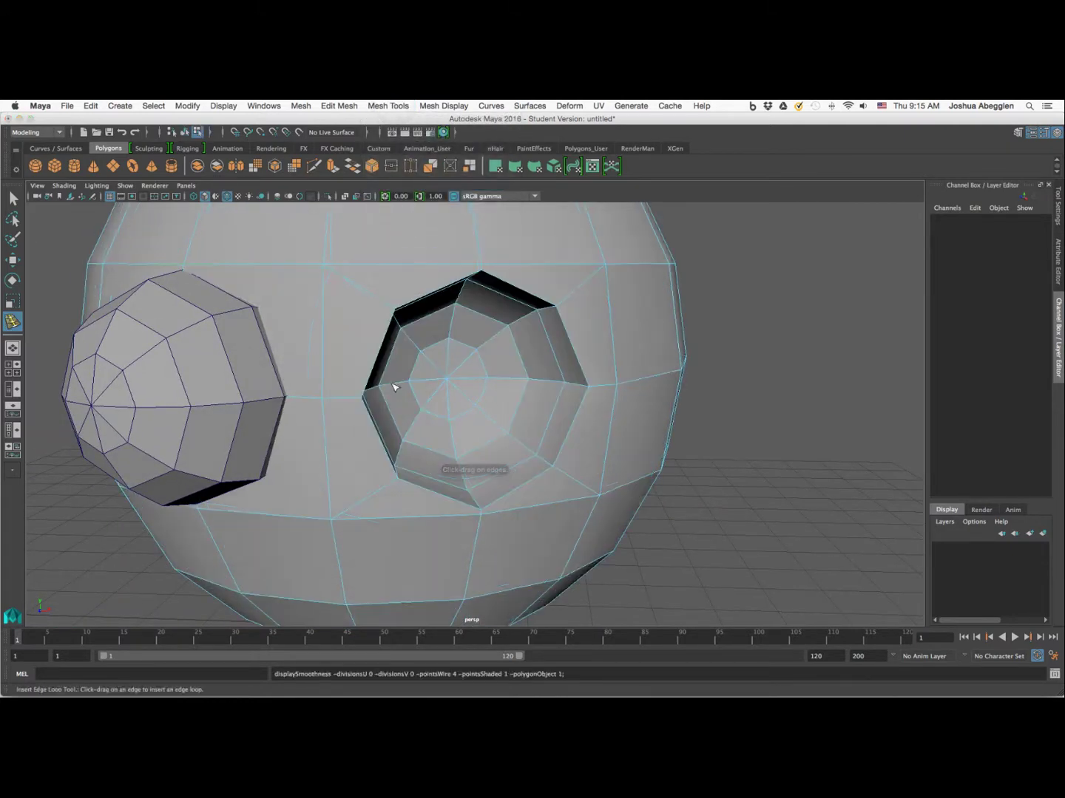
left_click_drag(394, 390, 496, 349, "alt")
left_click(336, 379)
key("3")
right_click_drag(577, 352, 622, 335)
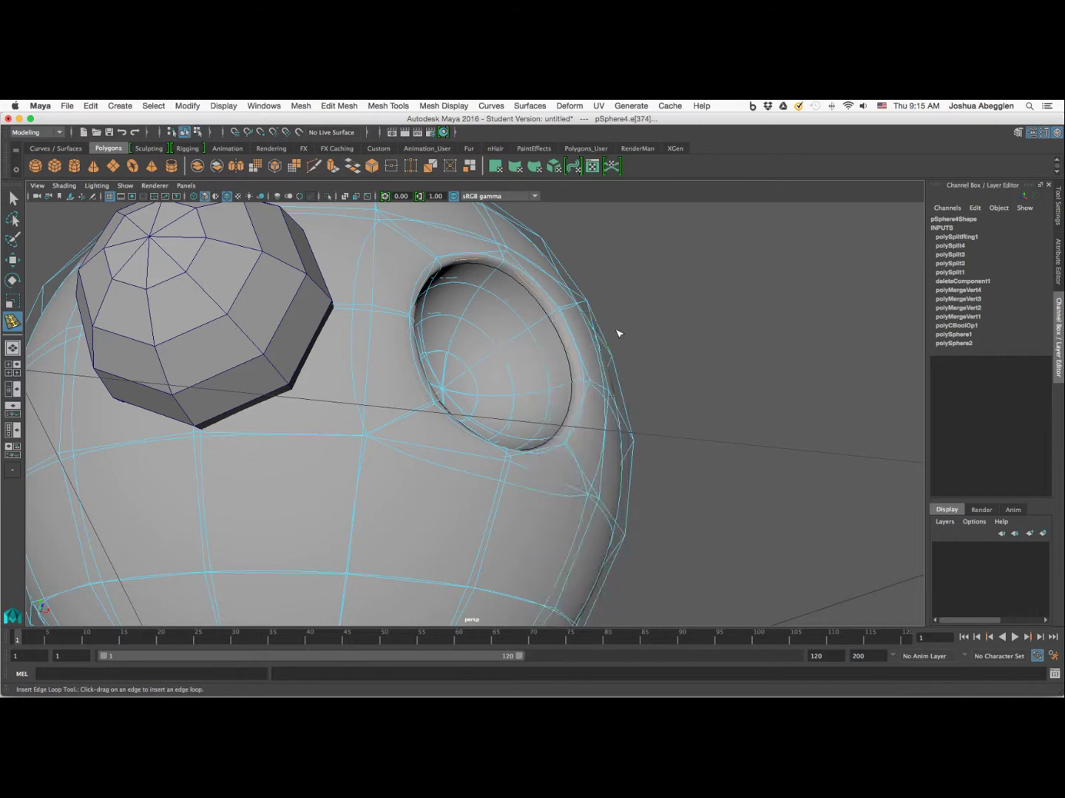
Step: Select the sphere with the finished socket as an object and delete all construction history in the scene
left_click_drag(618, 333, 435, 340, "alt")
left_click(442, 335)
key("w")
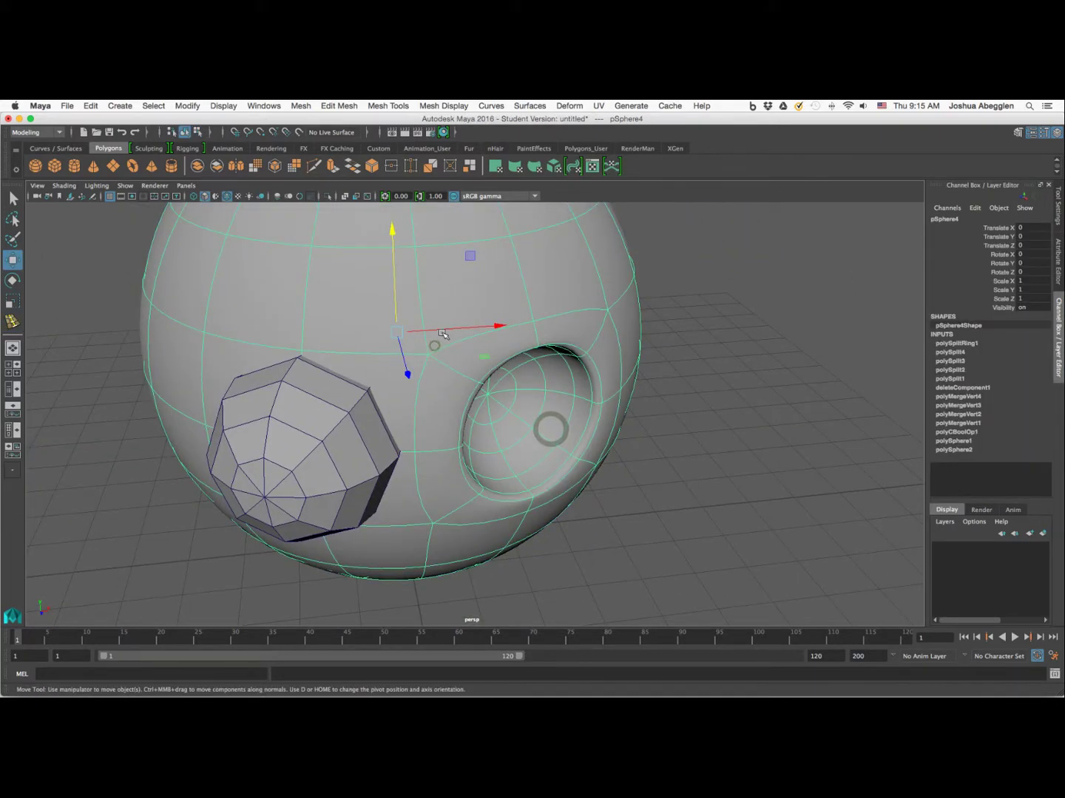
left_click(92, 107)
mouse_move(141, 246)
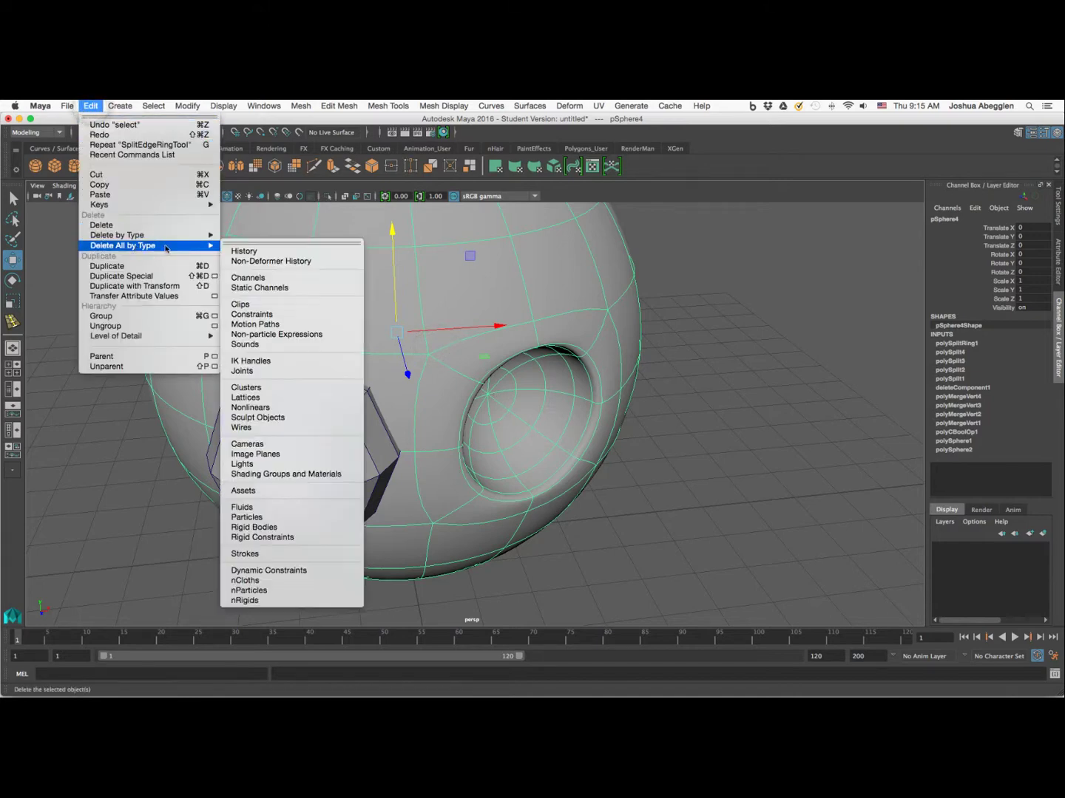
left_click(241, 249)
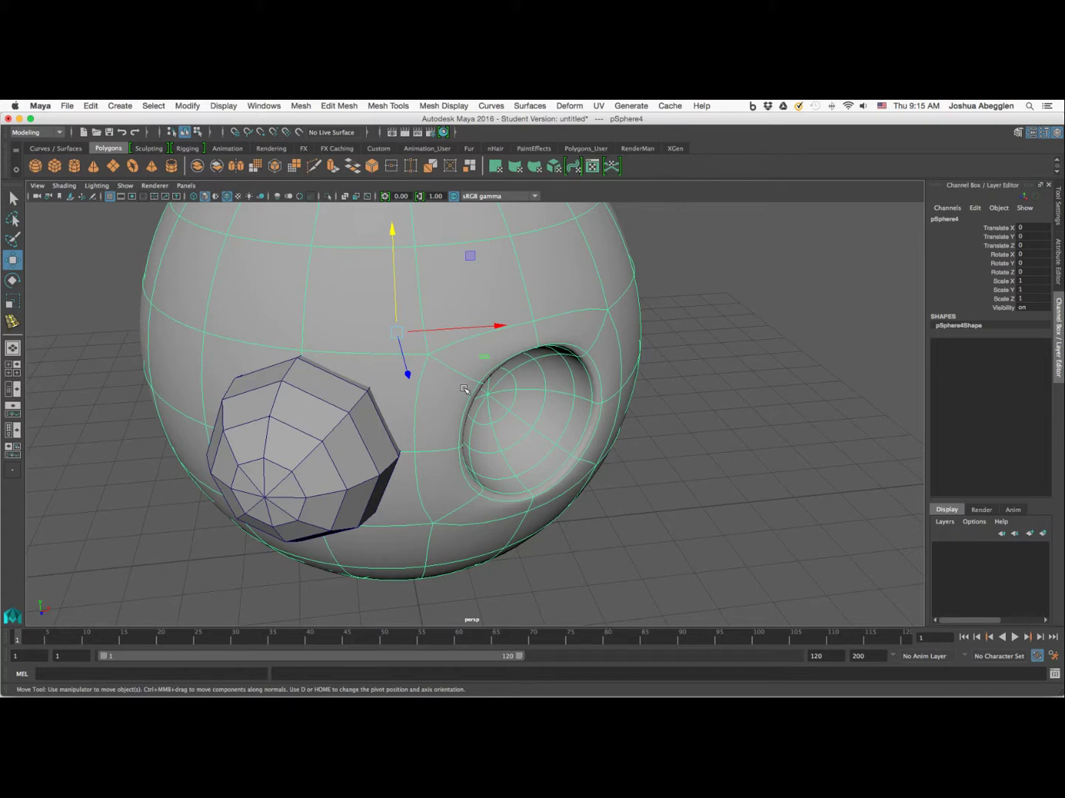
Step: Subtract the duplicated small sphere from the large sphere with a Boolean difference to cut the second socket
left_click_drag(425, 465, 418, 325, "alt")
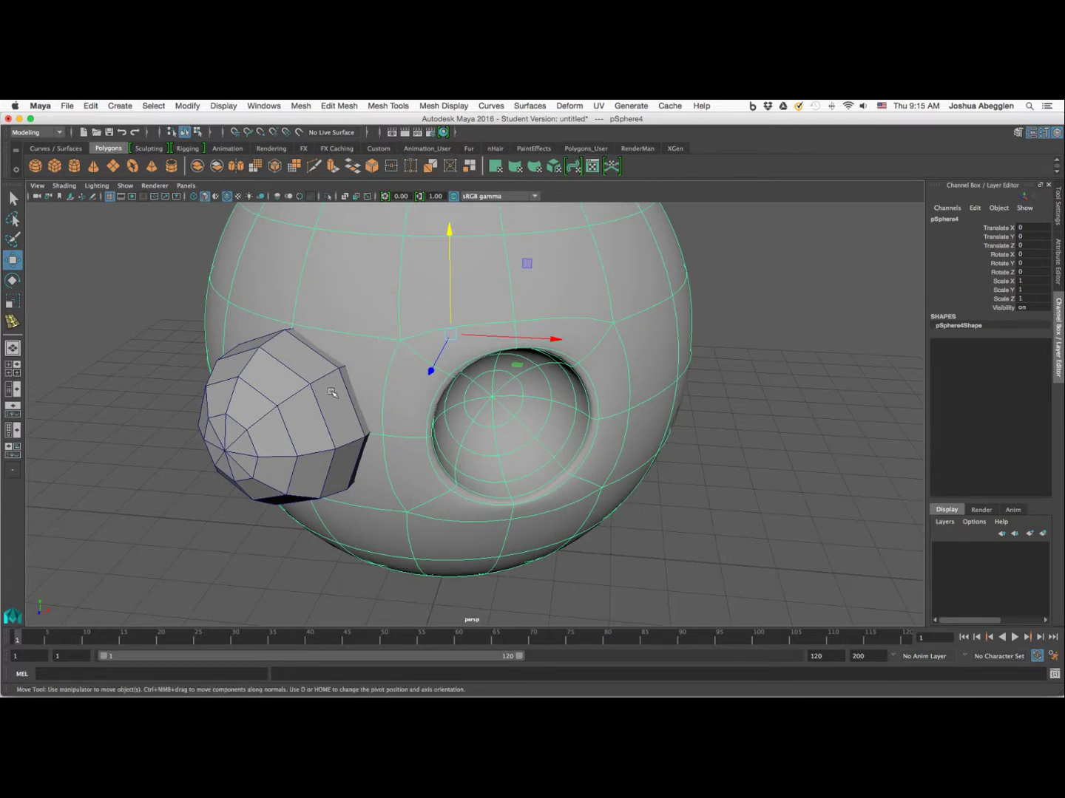
left_click(320, 436)
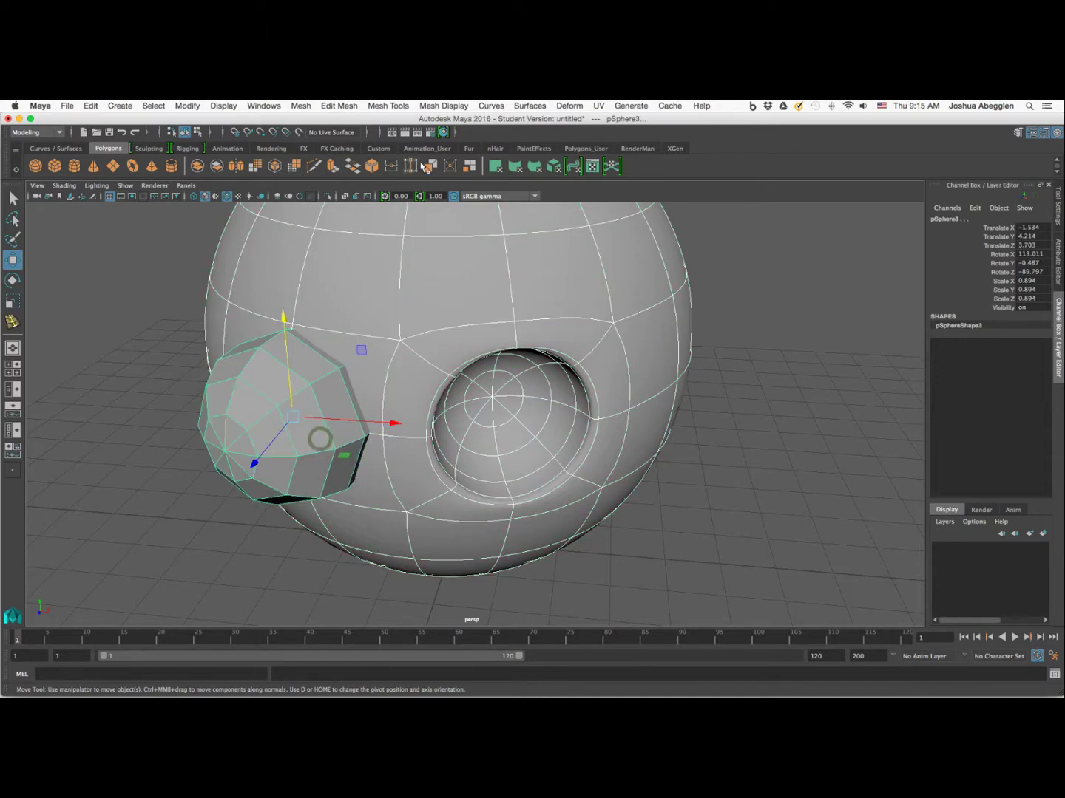
left_click(302, 108)
mouse_move(332, 137)
left_click(448, 150)
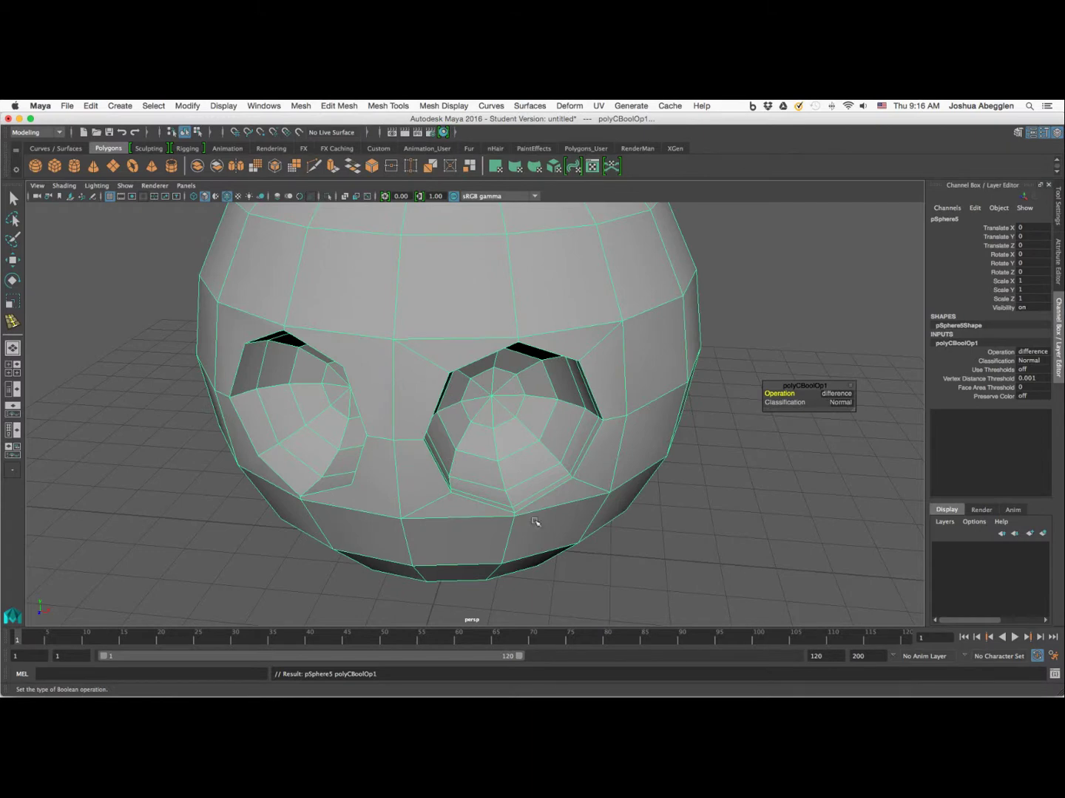
left_click_drag(536, 521, 619, 500, "alt")
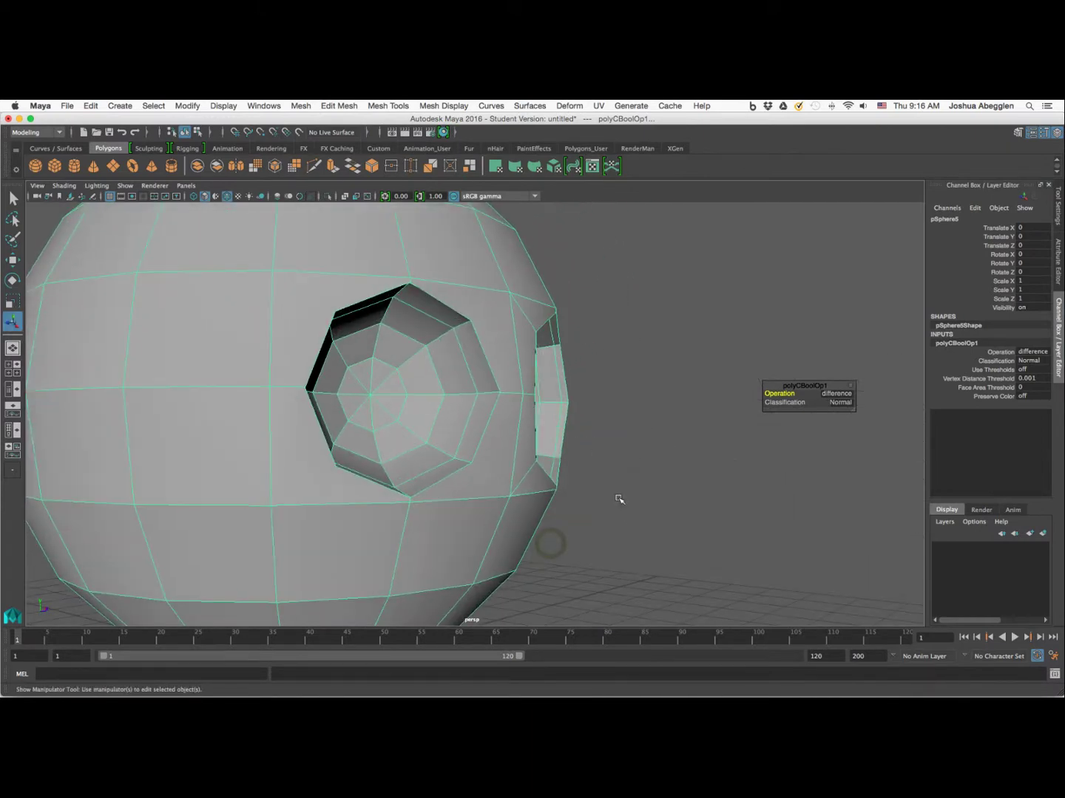
Step: Merge the overlapping vertices at the inner, bottom and outer corners of the second socket's rim
right_click_drag(506, 396, 504, 390)
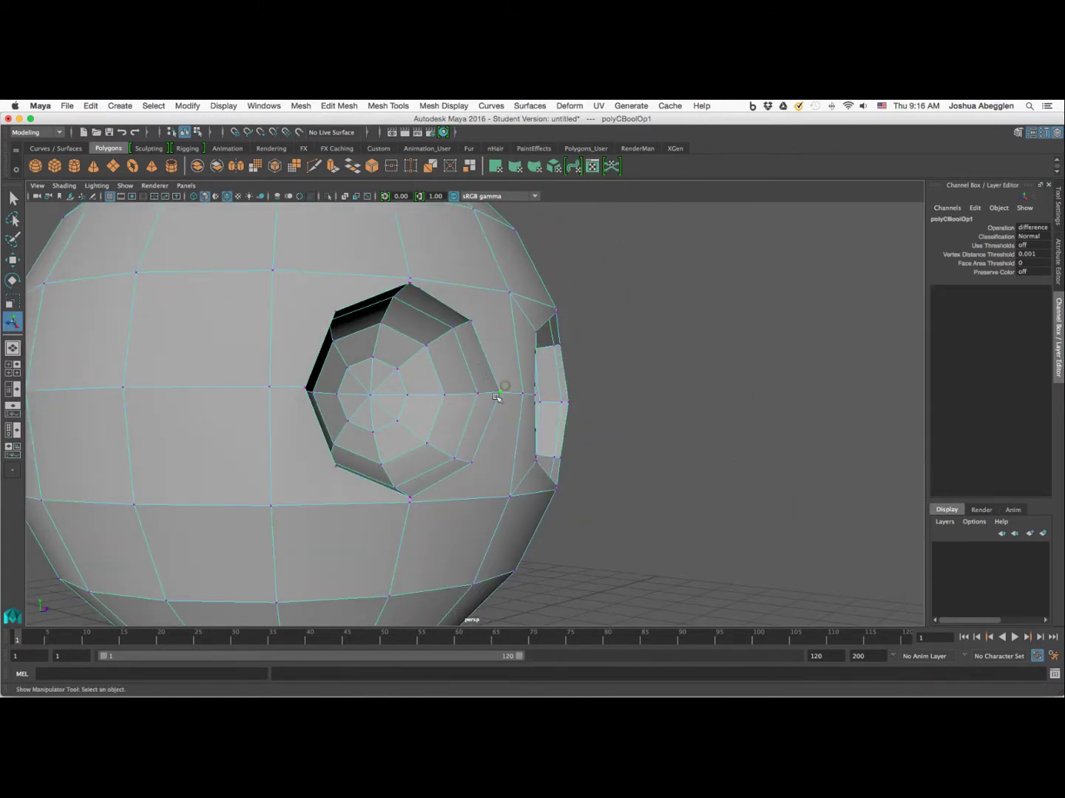
left_click(502, 389)
left_click(396, 108)
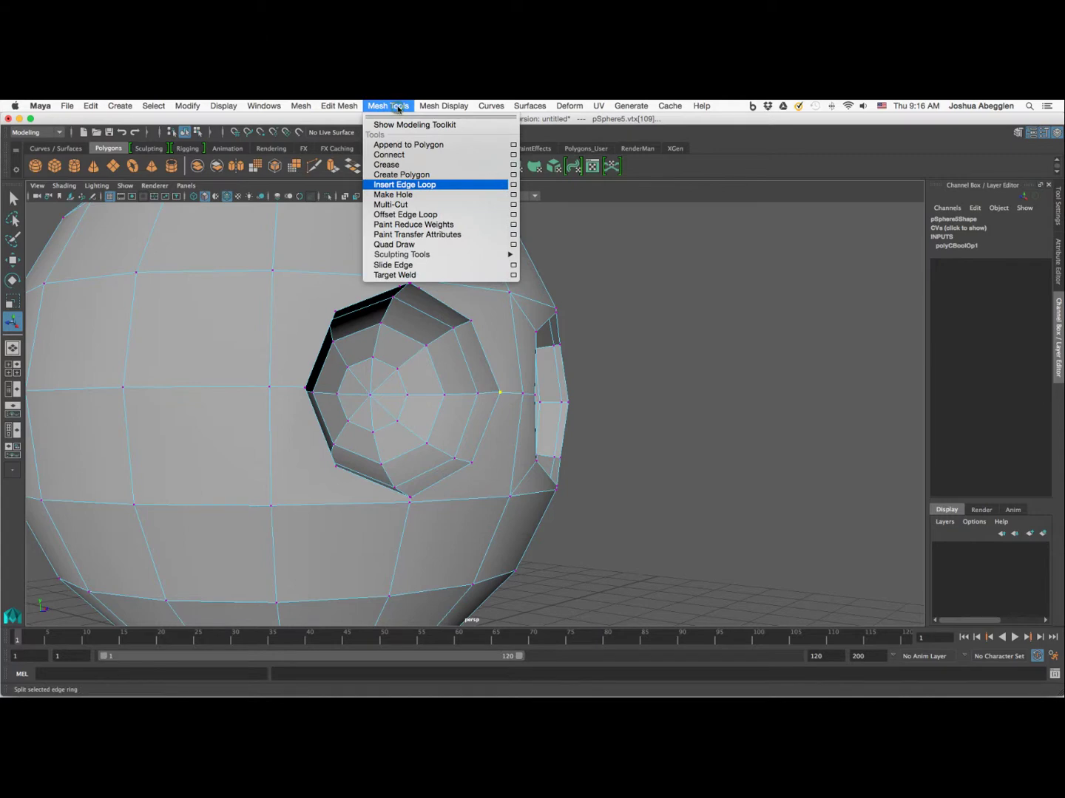
mouse_move(342, 108)
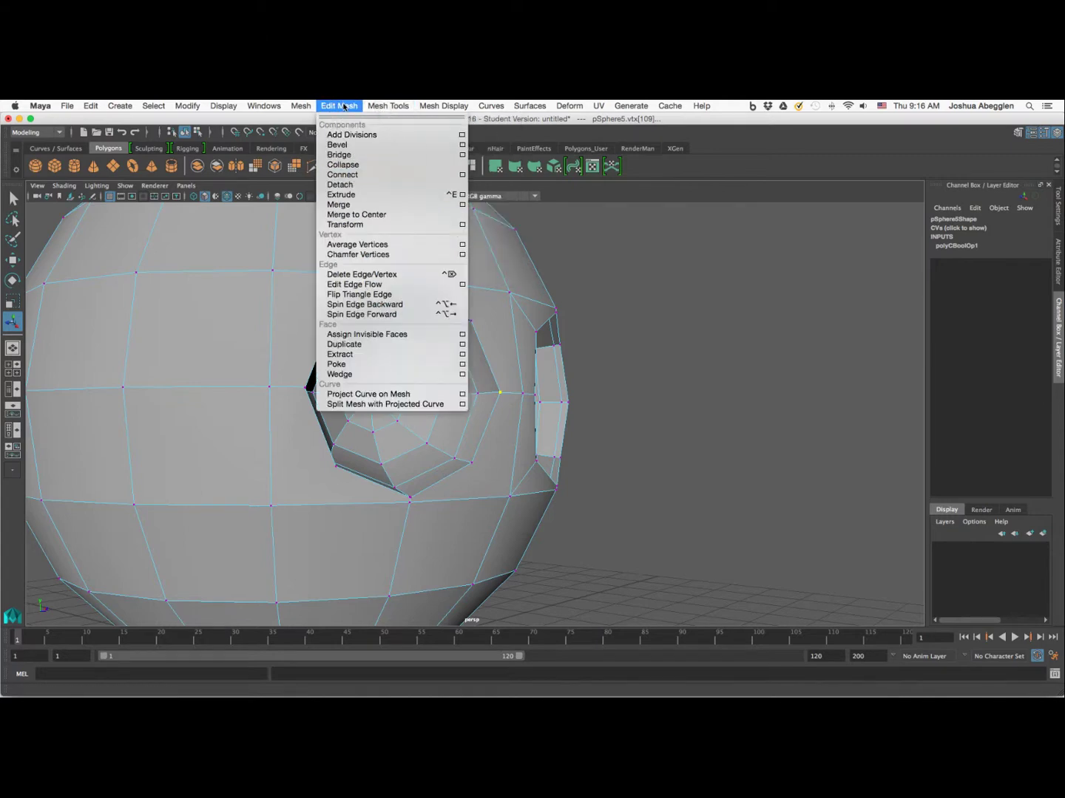
left_click(339, 204)
left_click_drag(427, 491, 411, 538, "alt")
key("g")
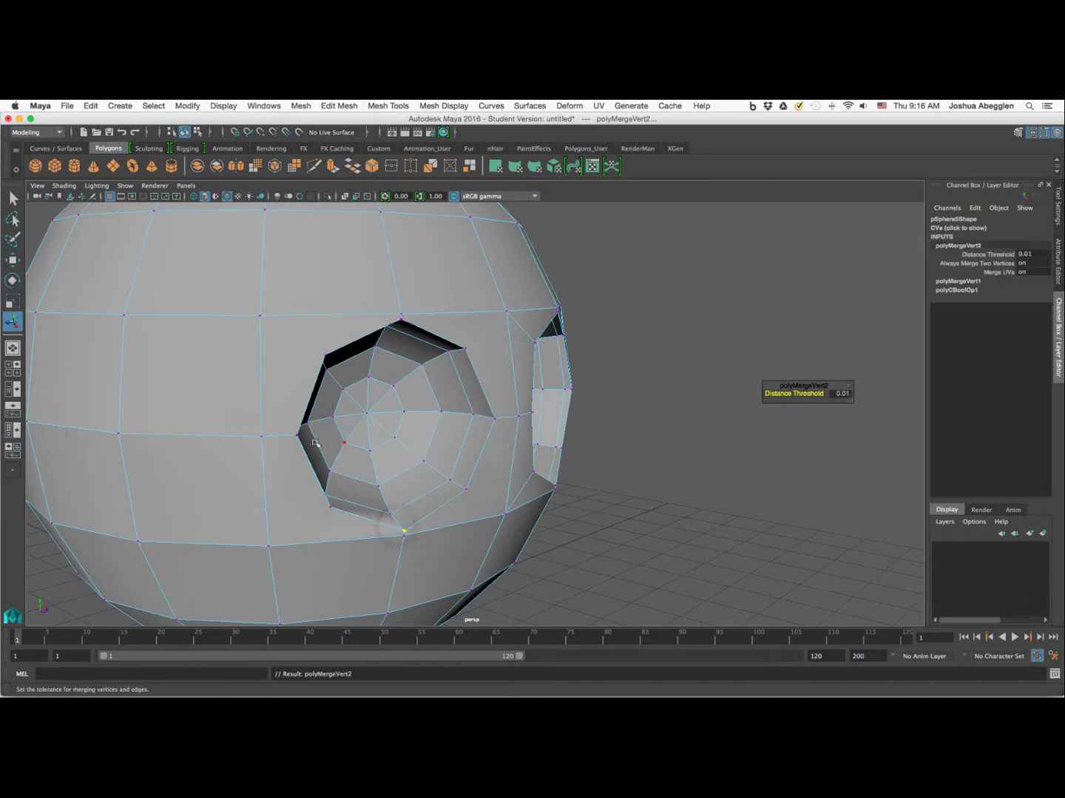
left_click_drag(305, 443, 274, 436, "alt")
left_click(224, 396)
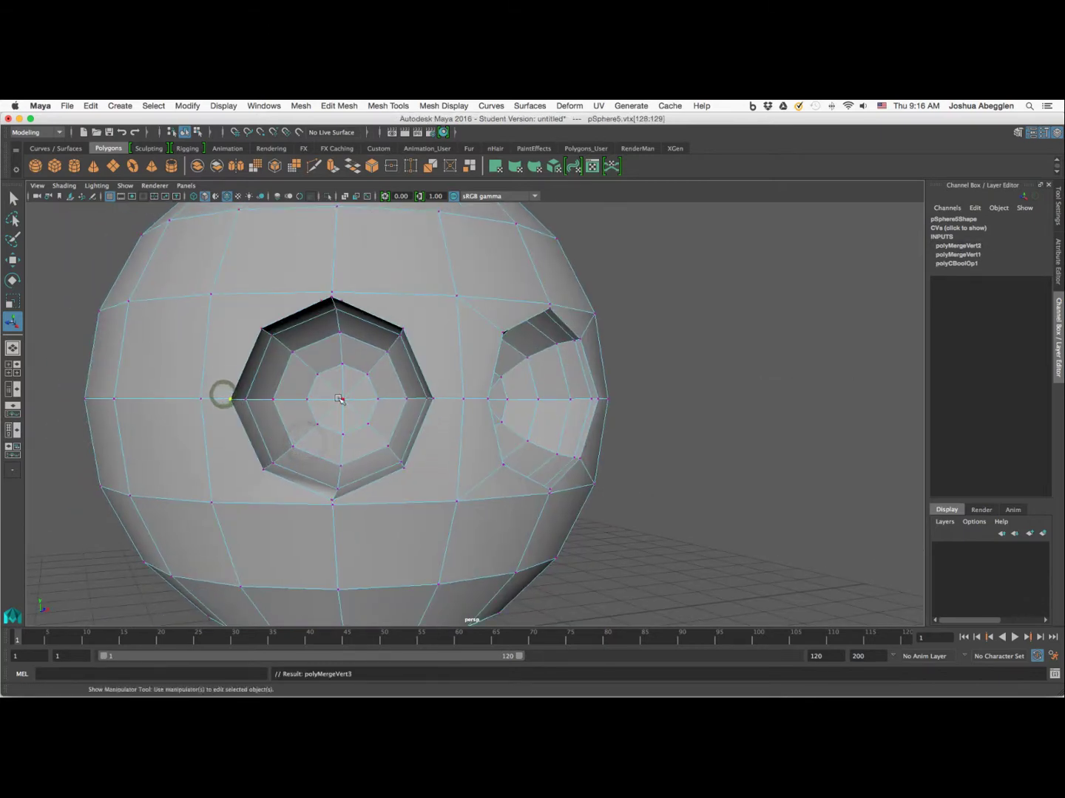
key("g")
Step: Merge the vertices at the rim's top corner with a distance threshold of 1, checking the area in smooth mesh display
left_click_drag(224, 395, 413, 429, "alt")
right_click_drag(413, 428, 525, 411, "alt")
middle_click_drag(525, 411, 645, 581, "alt")
left_click(336, 329)
key("g")
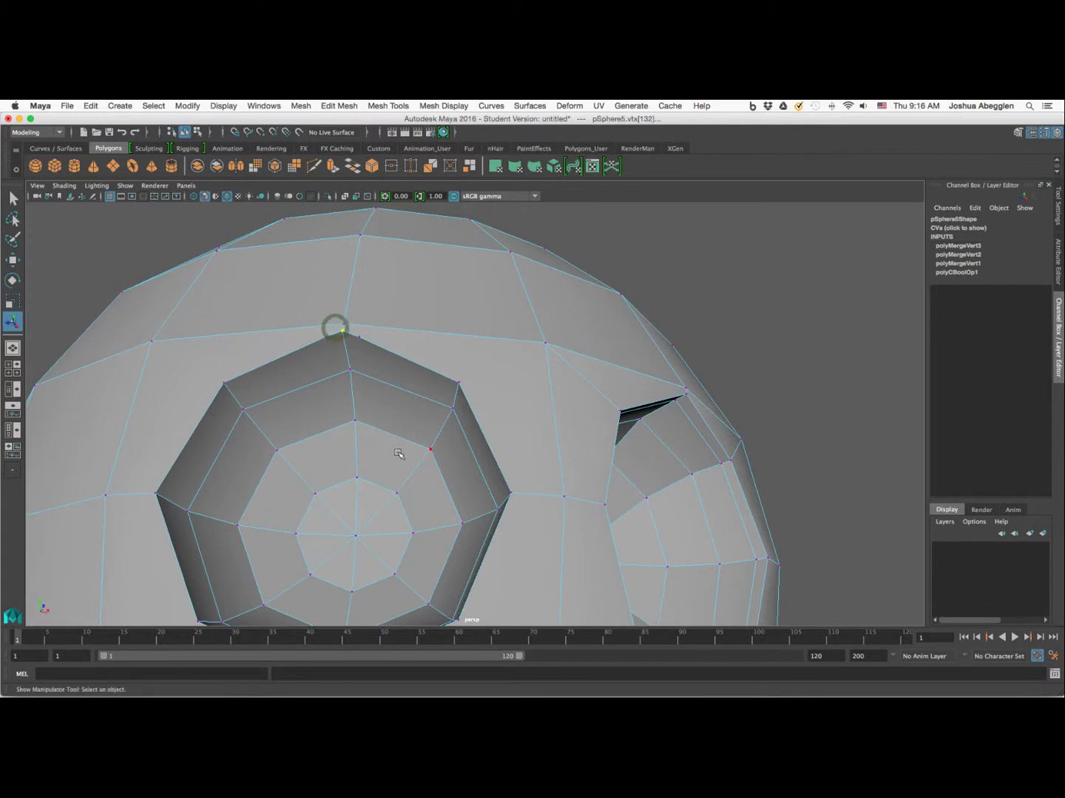
key("3")
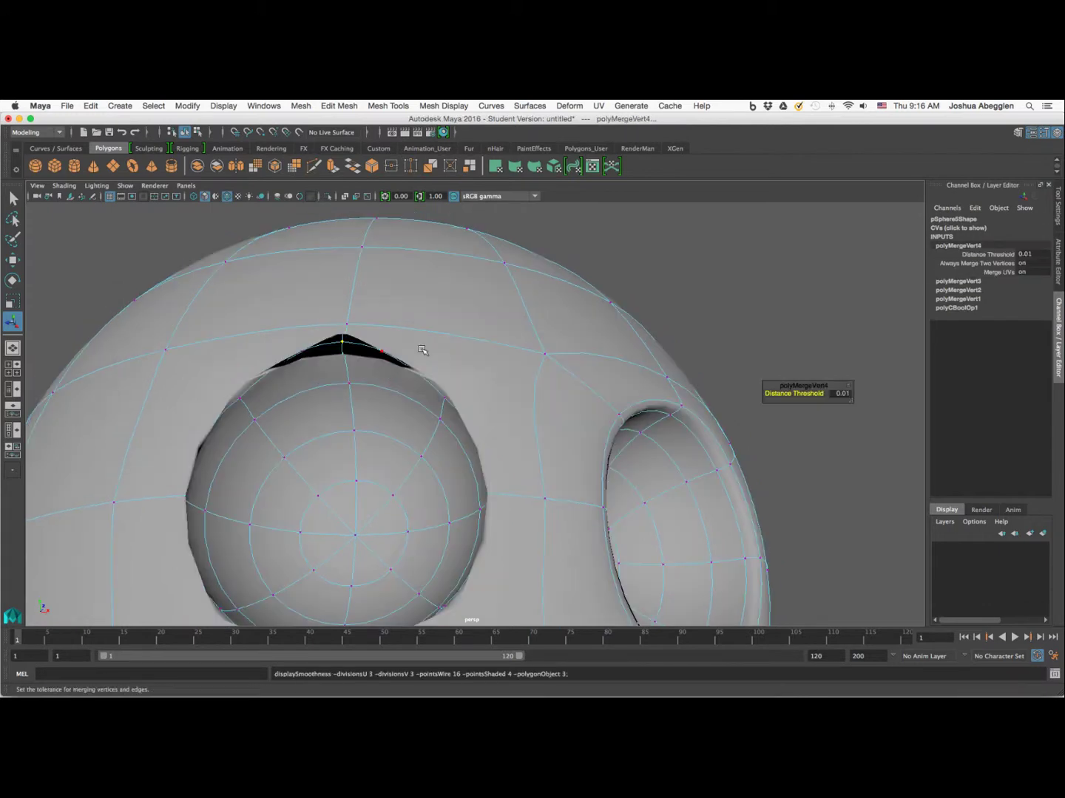
key("1")
key("Return")
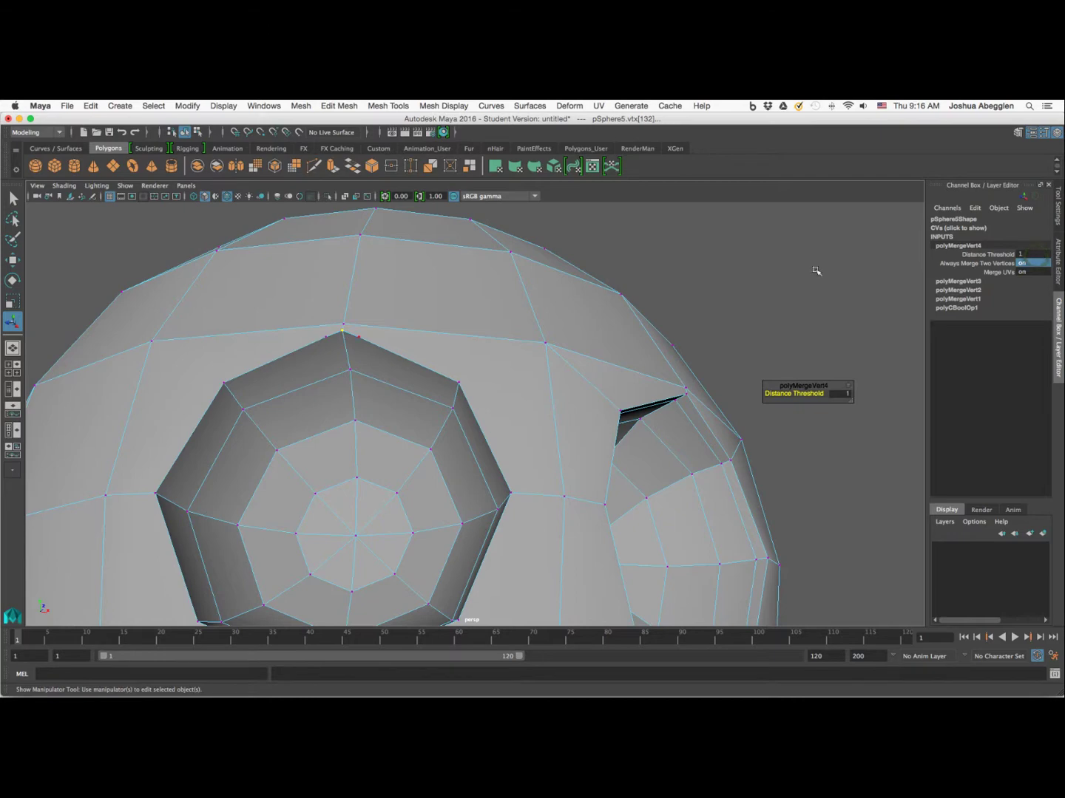
Step: Delete the two stray vertices beside the rim's top corner and cut edges from the surrounding grid corners to the rim's four diagonal corners
left_click(324, 337)
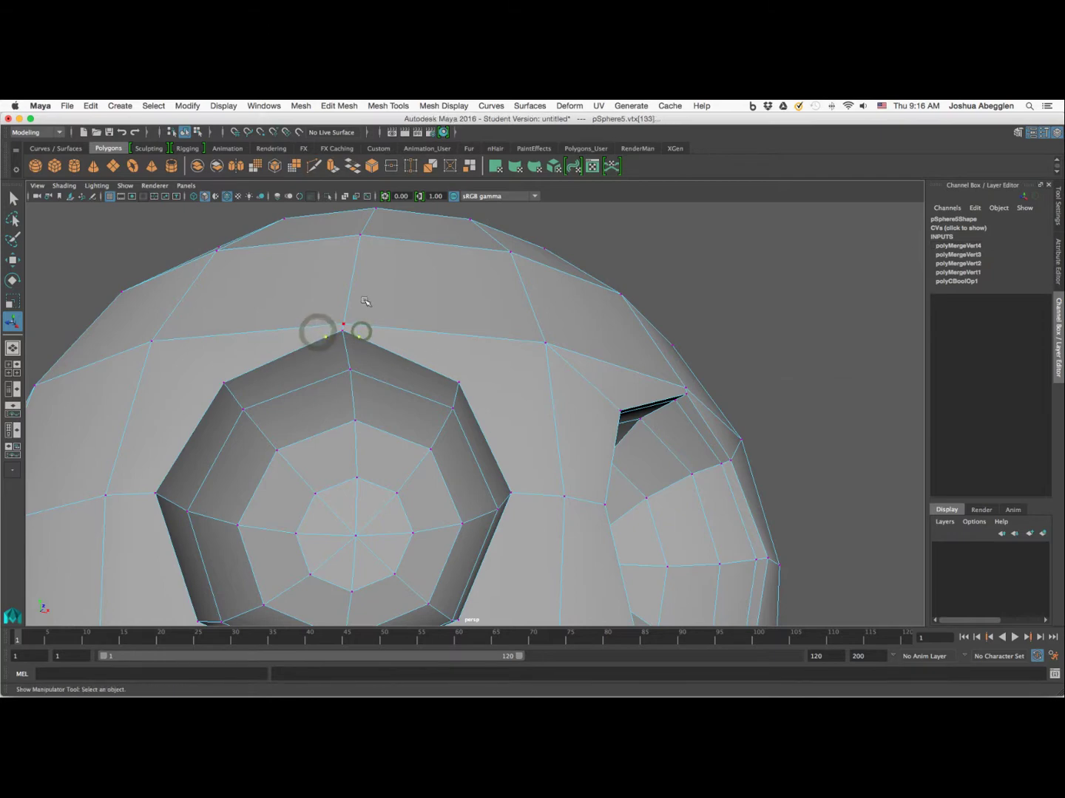
left_click(359, 335)
left_click(376, 105)
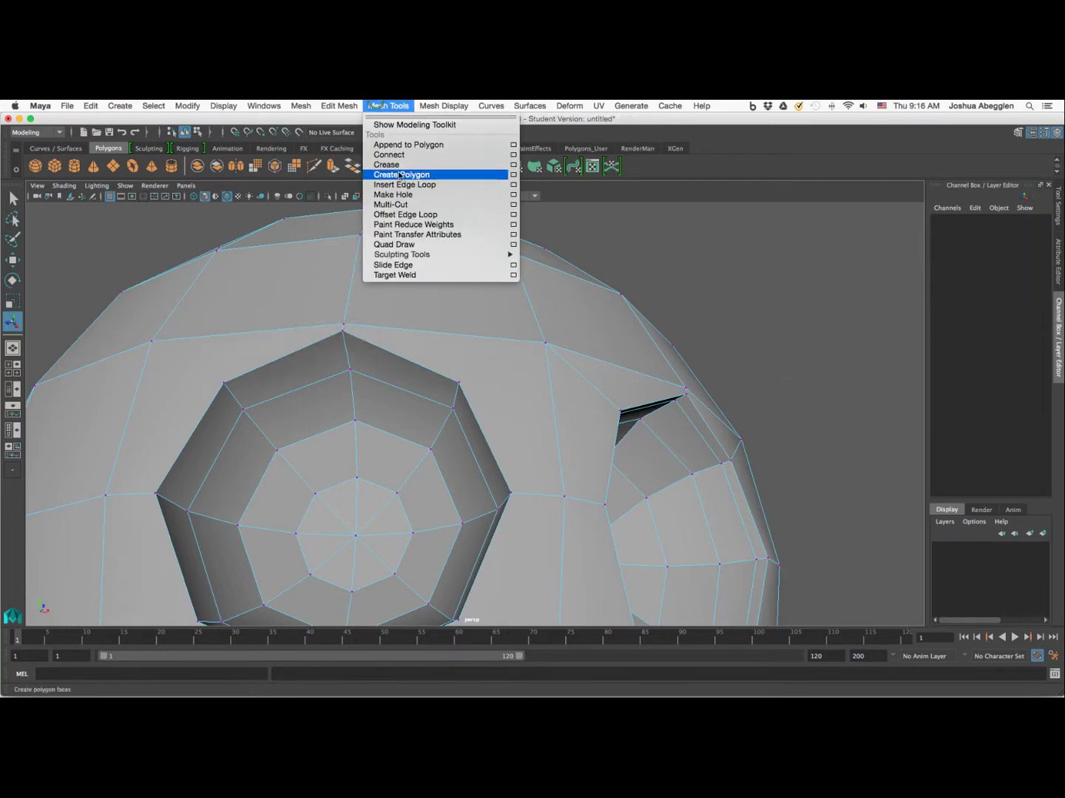
left_click(391, 204)
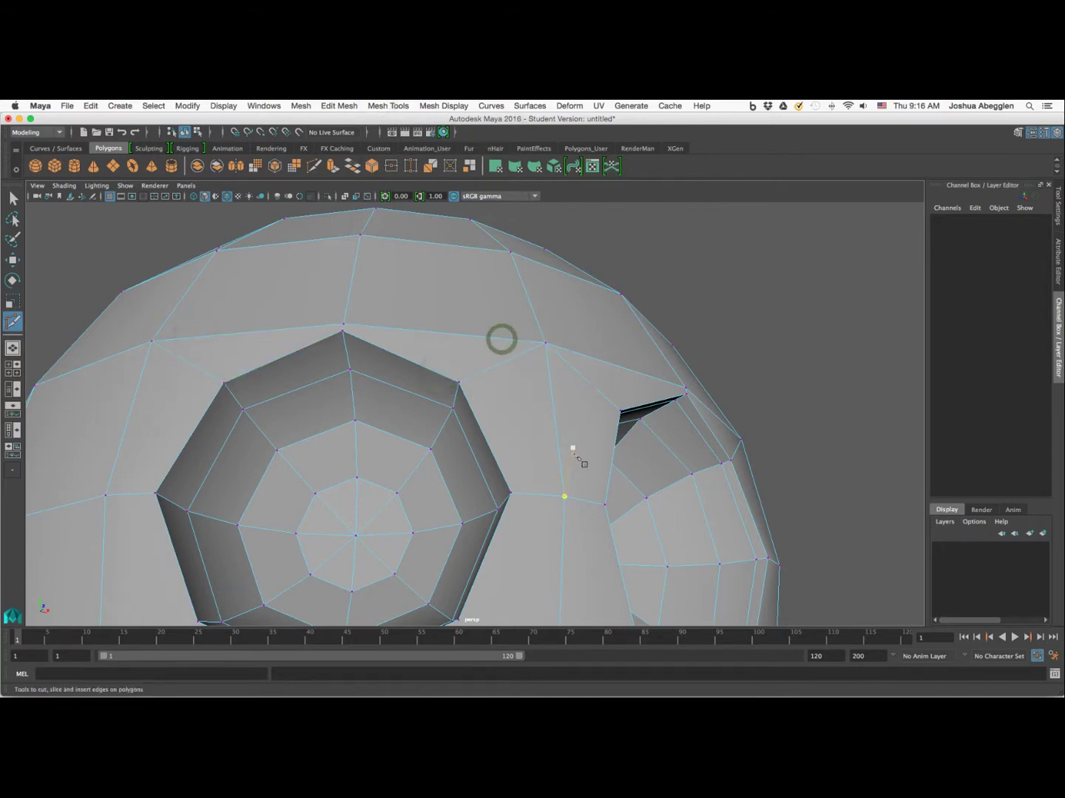
middle_click_drag(573, 452, 600, 358, "alt")
left_click_drag(500, 470, 518, 500, "alt")
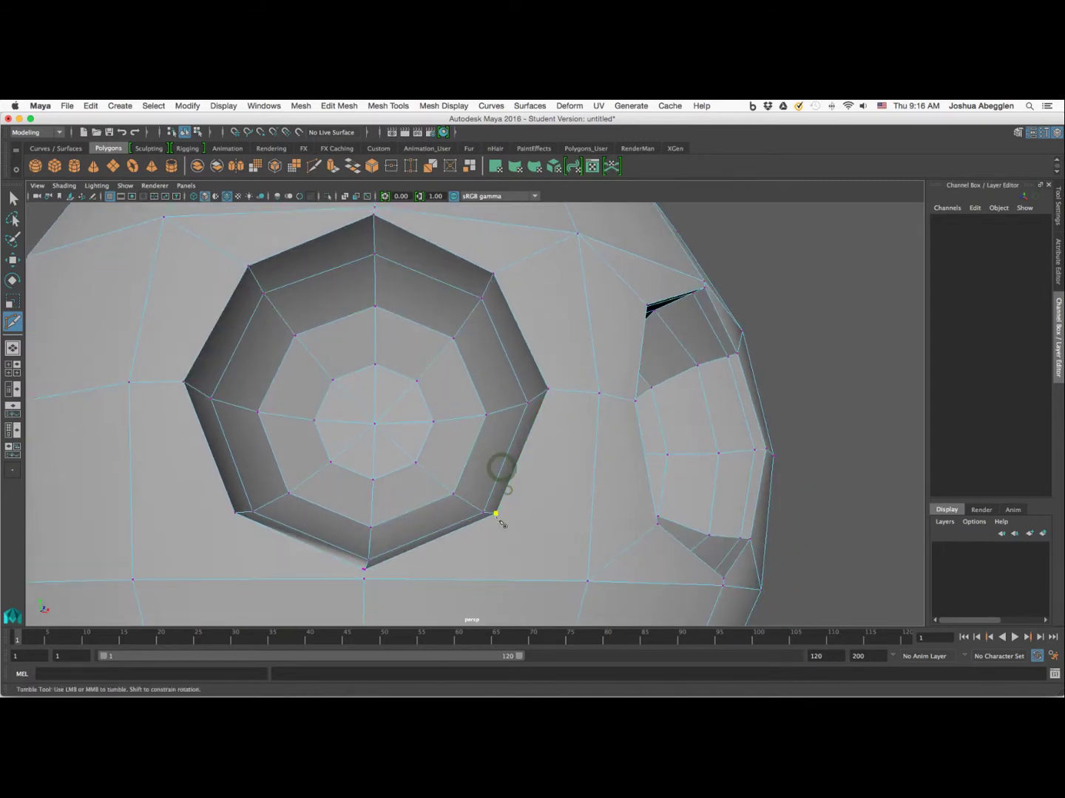
left_click(499, 521)
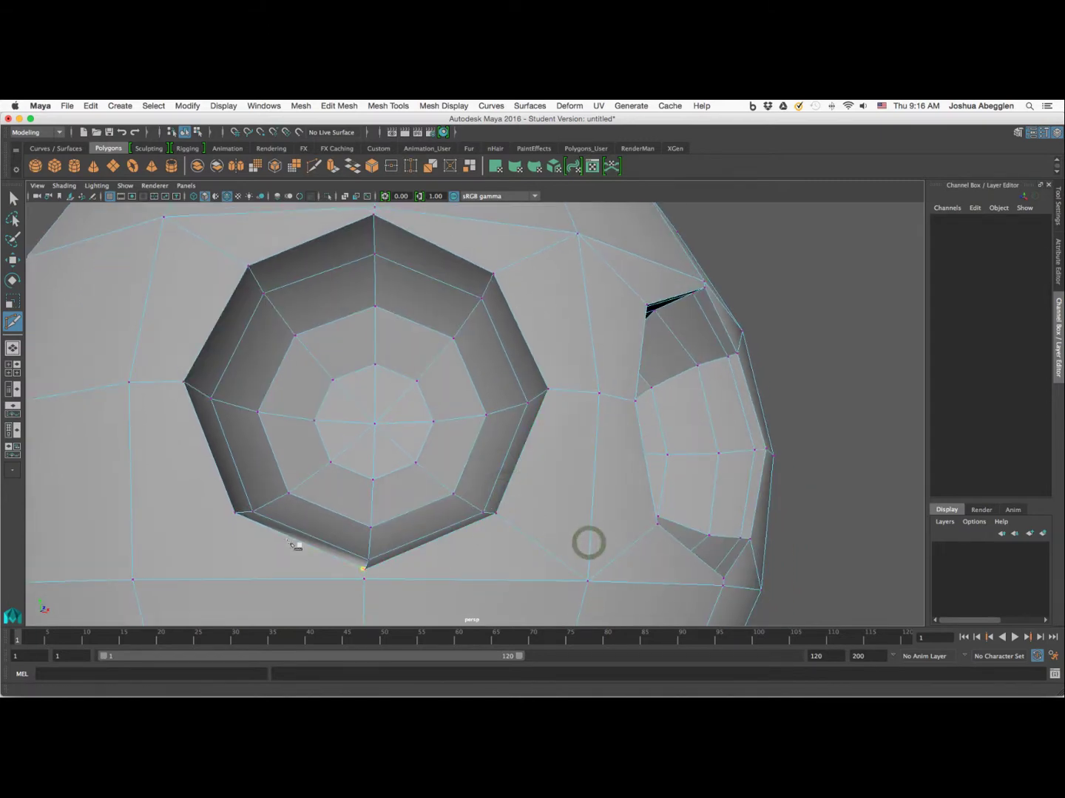
left_click(235, 512)
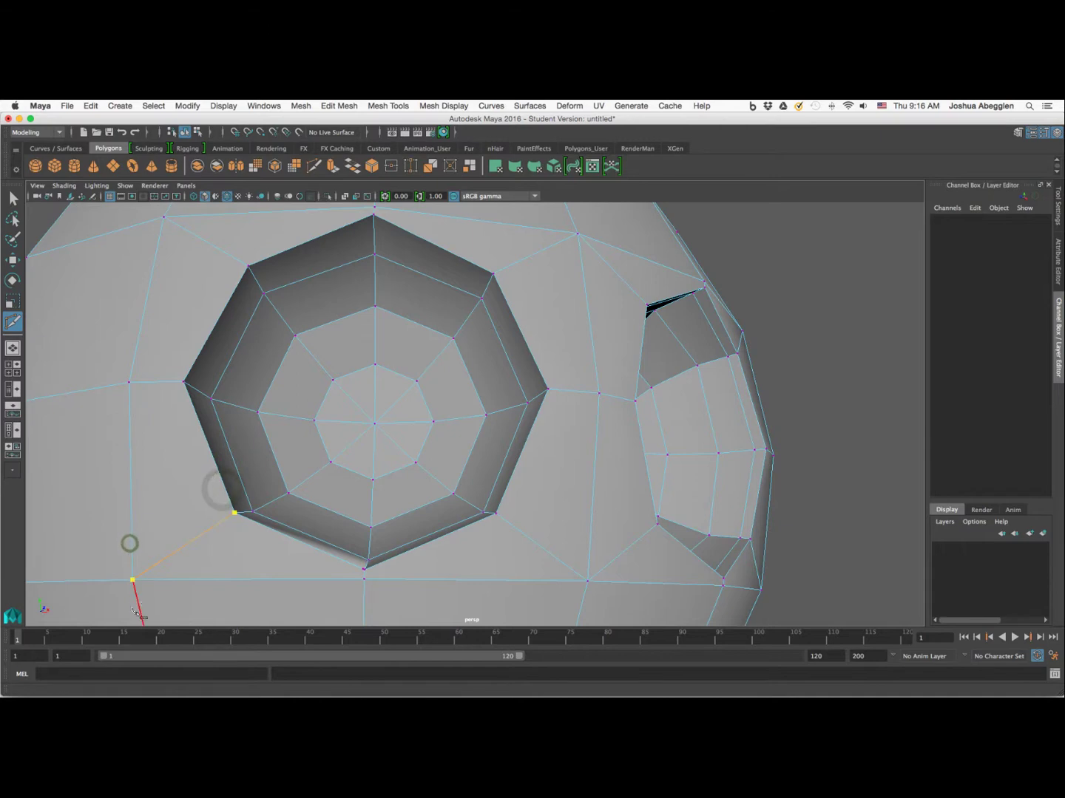
Step: Insert an edge loop close to the second socket's rim and preview both sockets in smooth mesh display
left_click(389, 106)
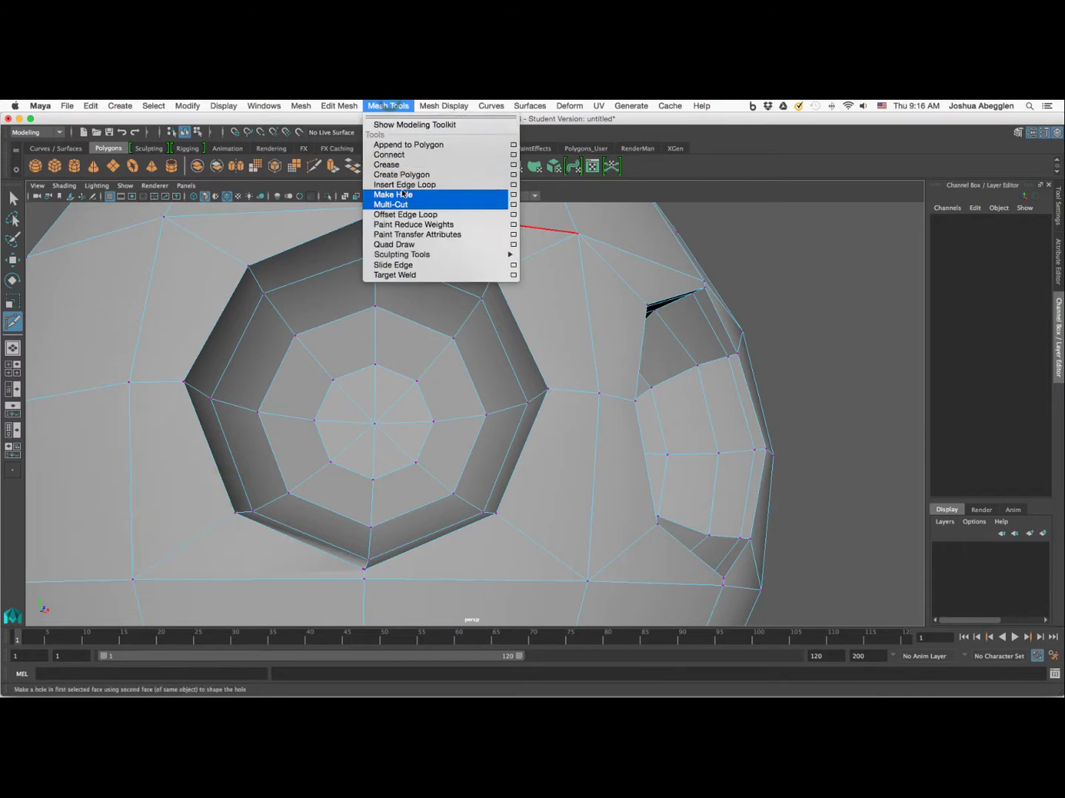
left_click(403, 185)
left_click_drag(327, 448, 268, 440, "alt")
left_click_drag(162, 413, 161, 412)
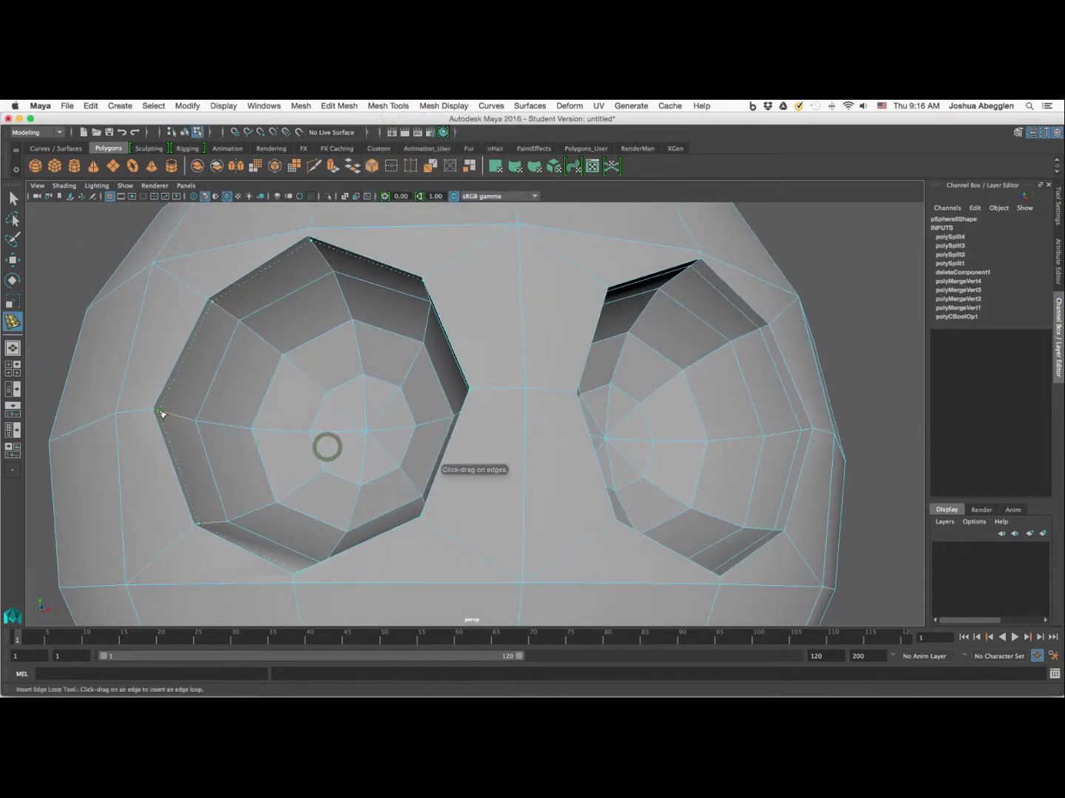
left_click(159, 411)
key("3")
right_click_drag(508, 384, 371, 429)
left_click_drag(564, 531, 639, 564, "alt")
right_click_drag(640, 563, 603, 553, "alt")
mouse_move(603, 552)
left_mouse_down("alt")
mouse_move(642, 556)
mouse_move(610, 521)
mouse_move(601, 554)
left_mouse_up("alt")
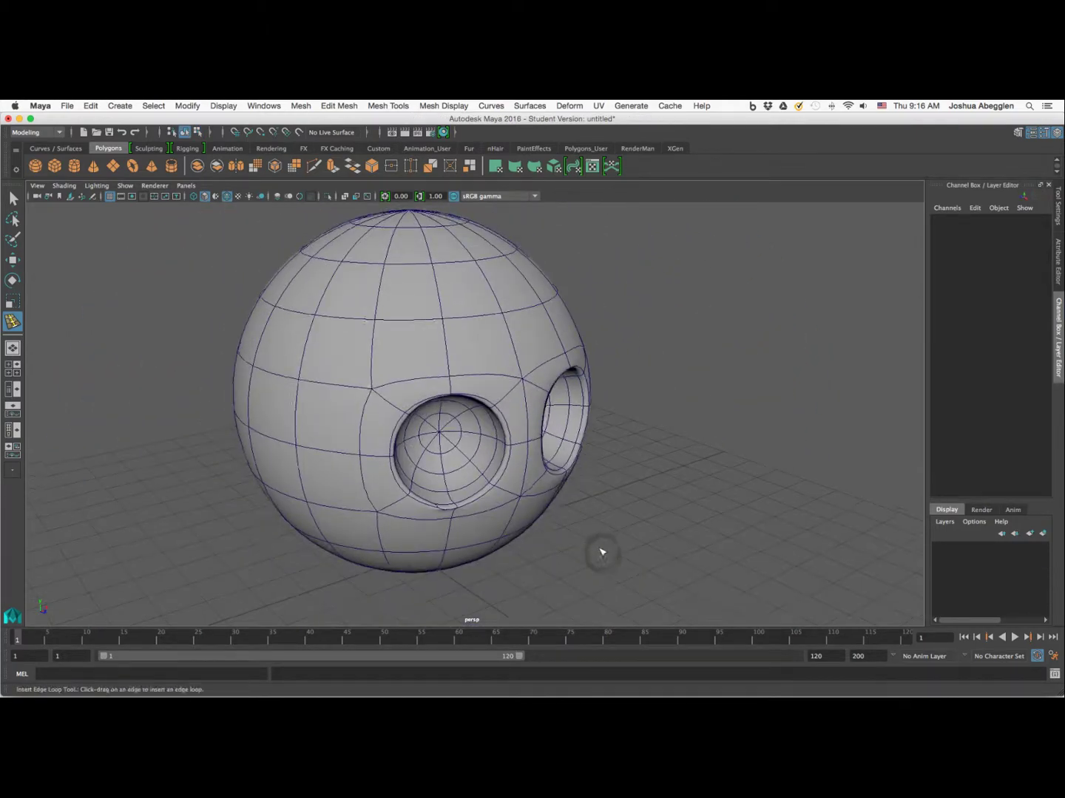
right_click_drag(602, 554, 672, 553, "alt")
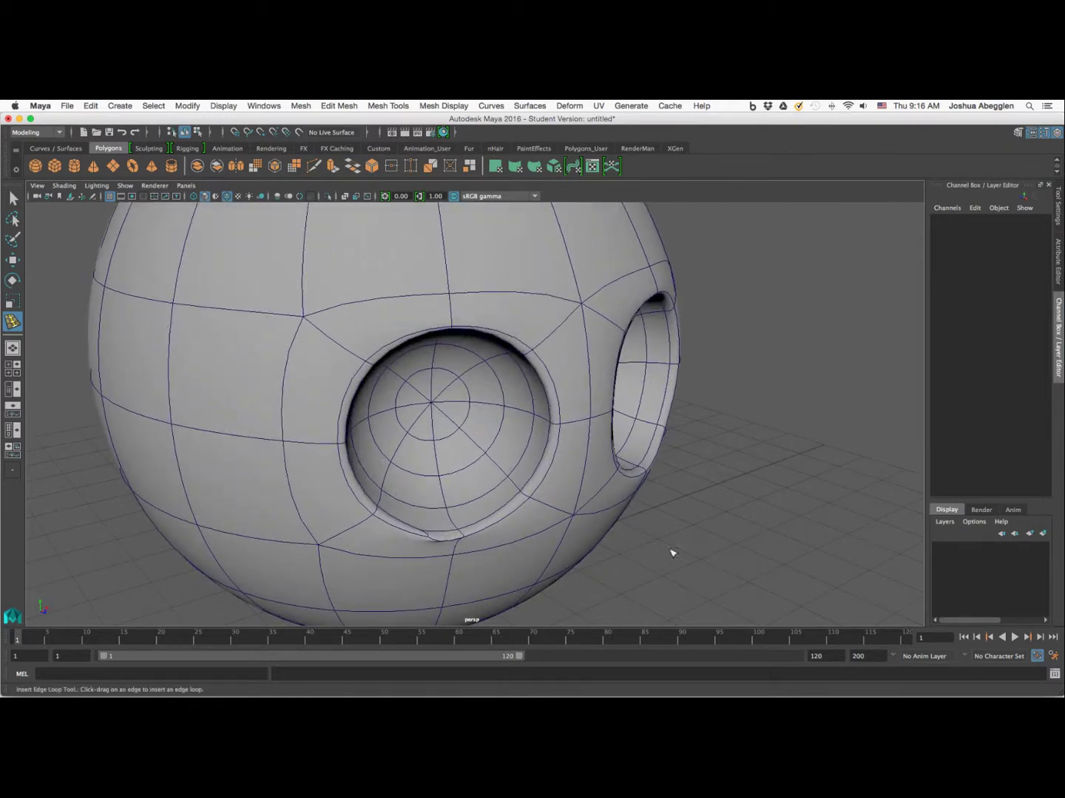
Step: Return to the unsmoothed display and delete the stray edge beside the bottom corner of the second socket's rim
left_click(477, 536)
key("1")
mouse_move(478, 541)
left_mouse_down("alt")
mouse_move(465, 562)
mouse_move(471, 553)
left_mouse_up("alt")
right_click_drag(472, 553, 661, 548, "alt")
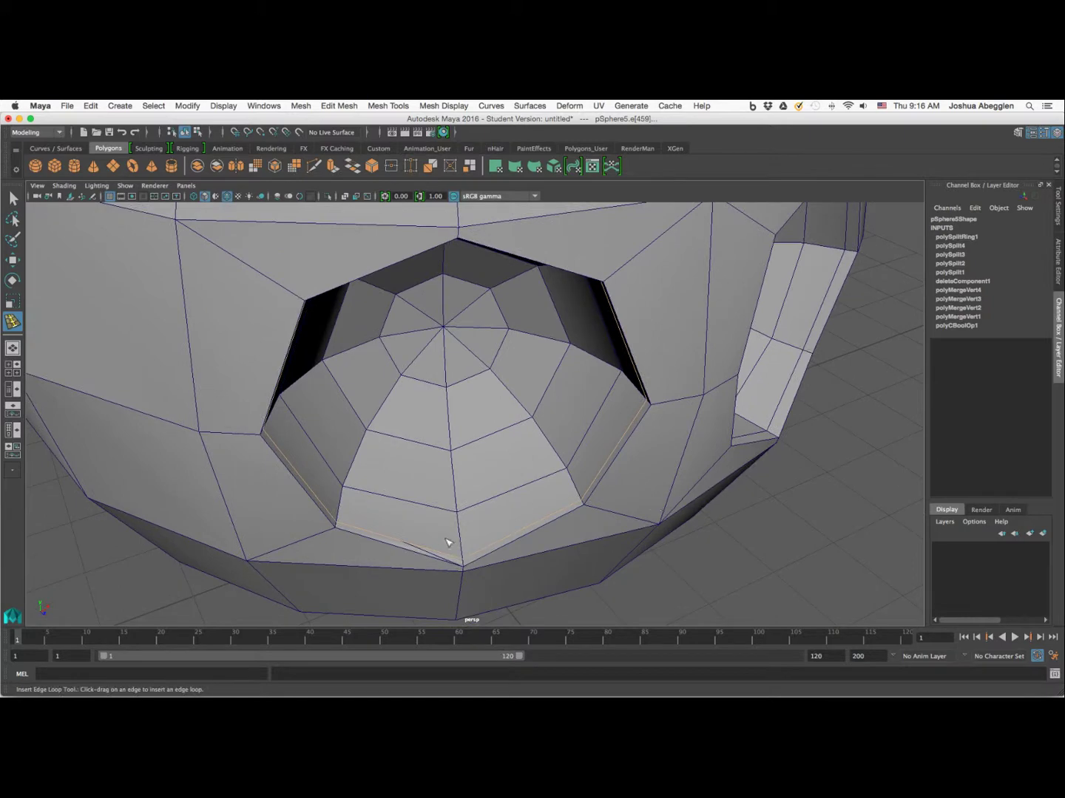
right_click_drag(440, 380, 440, 349)
key("w")
left_click(430, 552)
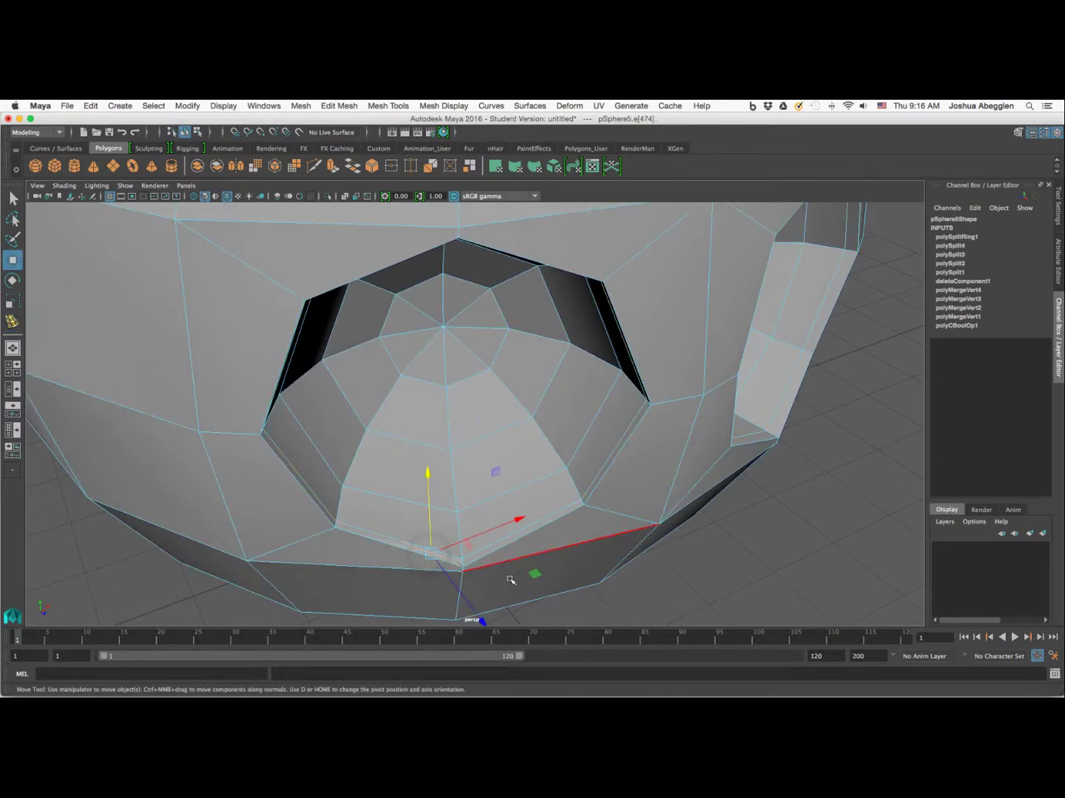
key("Delete")
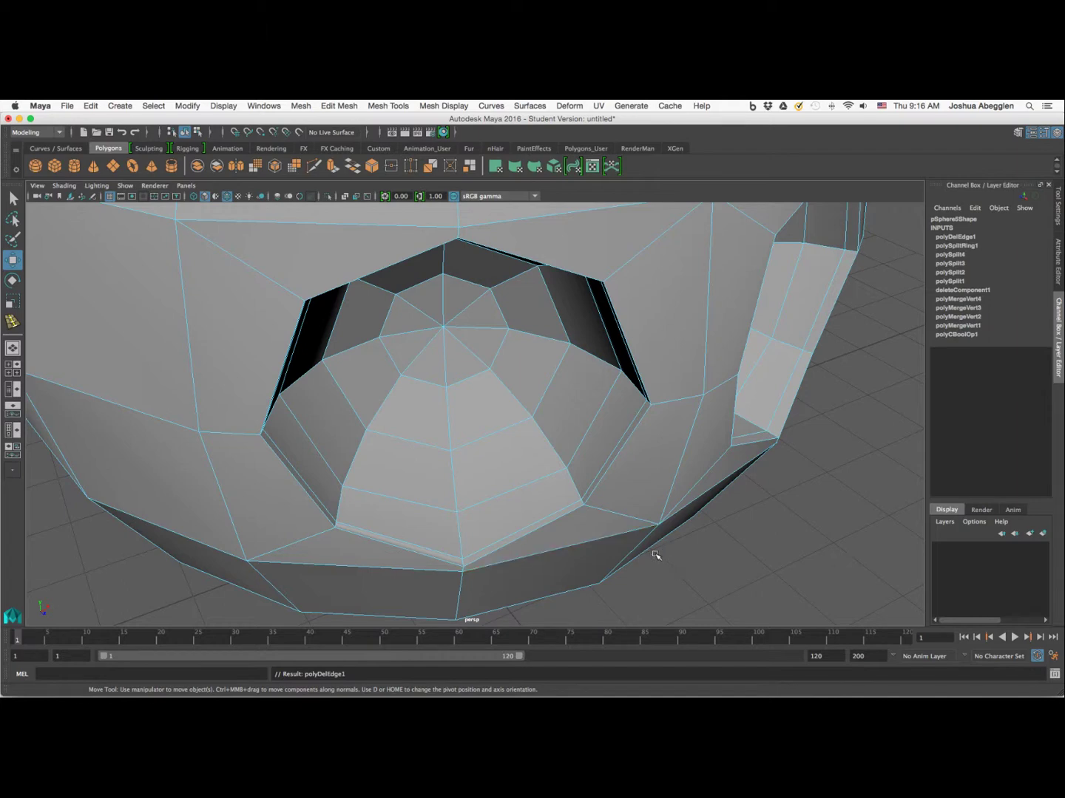
Step: Preview the corrected mesh smoothed and examine the rims of both sockets from the front
left_click_drag(656, 556, 627, 564, "alt")
key("3")
right_click_drag(630, 564, 578, 555, "alt")
scroll(578, 555, "down", 3)
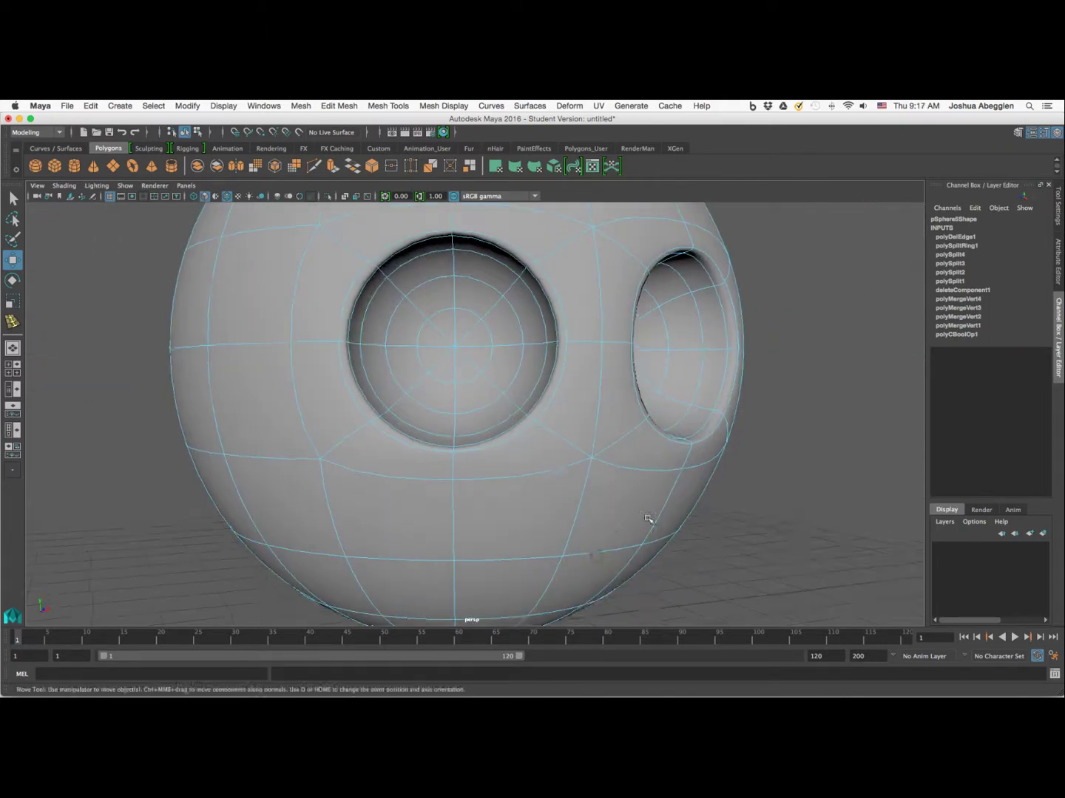
right_click_drag(551, 381, 604, 366)
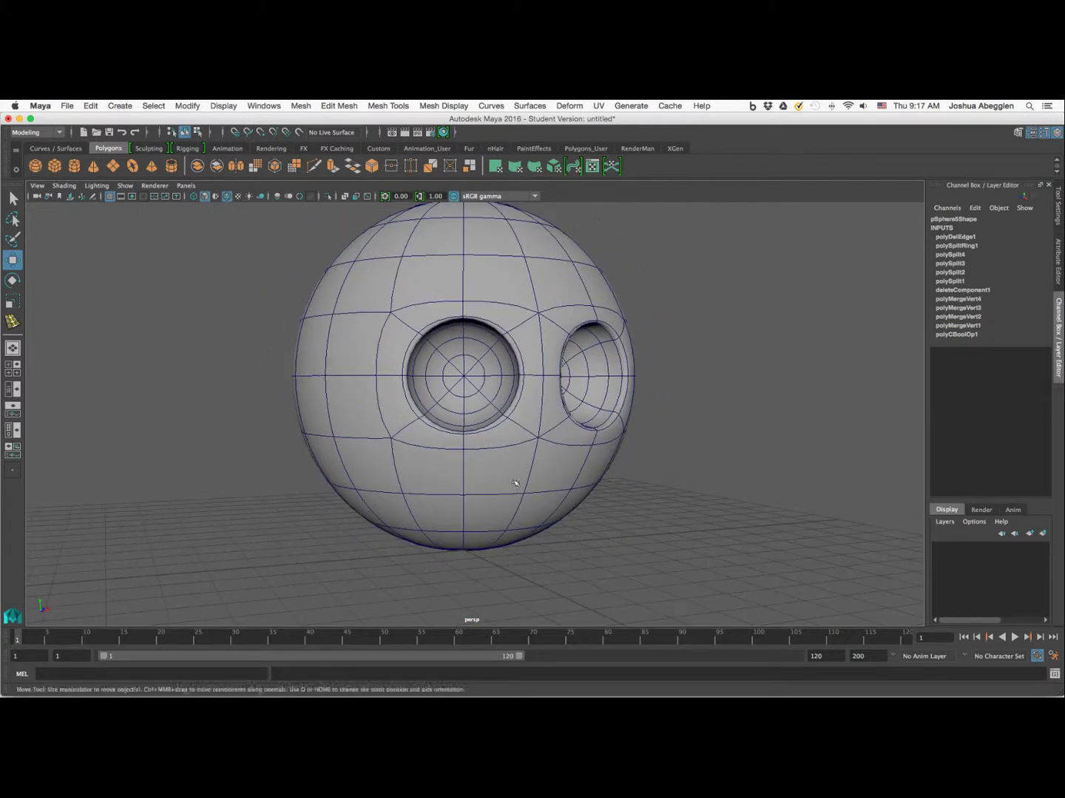